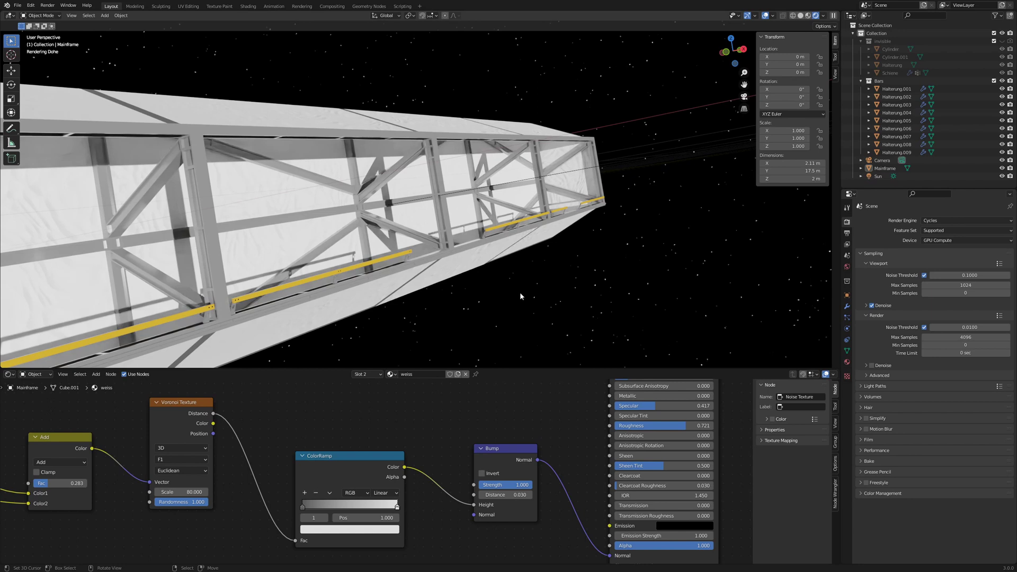
Switch the lower node editor area to an Image Editor showing the ISS03.jpg reference photo
left_click(8, 374)
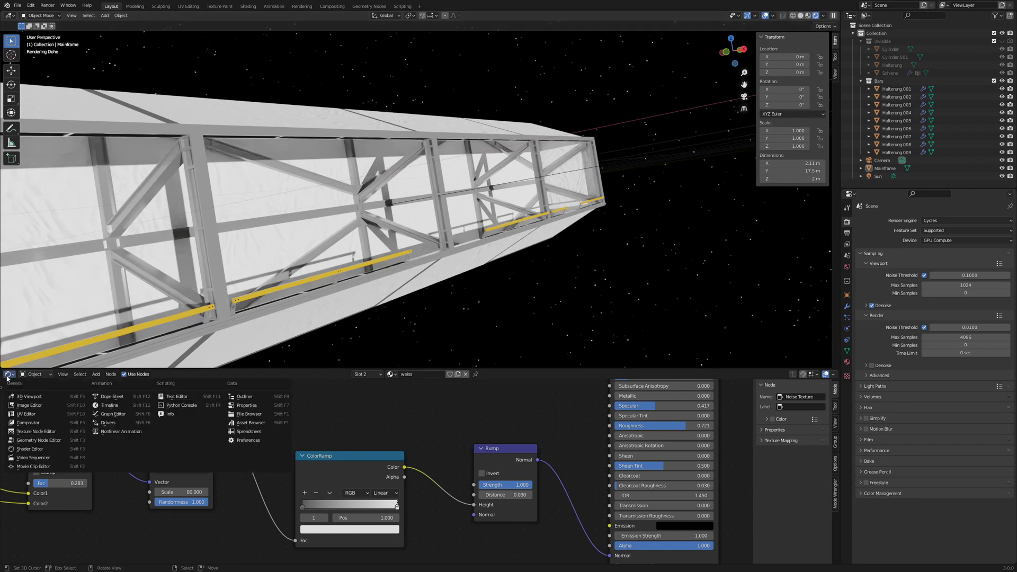
left_click(29, 405)
Enlarge the Image Editor area and zoom and pan onto the yellow handrails along the station truss
left_click_drag(329, 368, 329, 96)
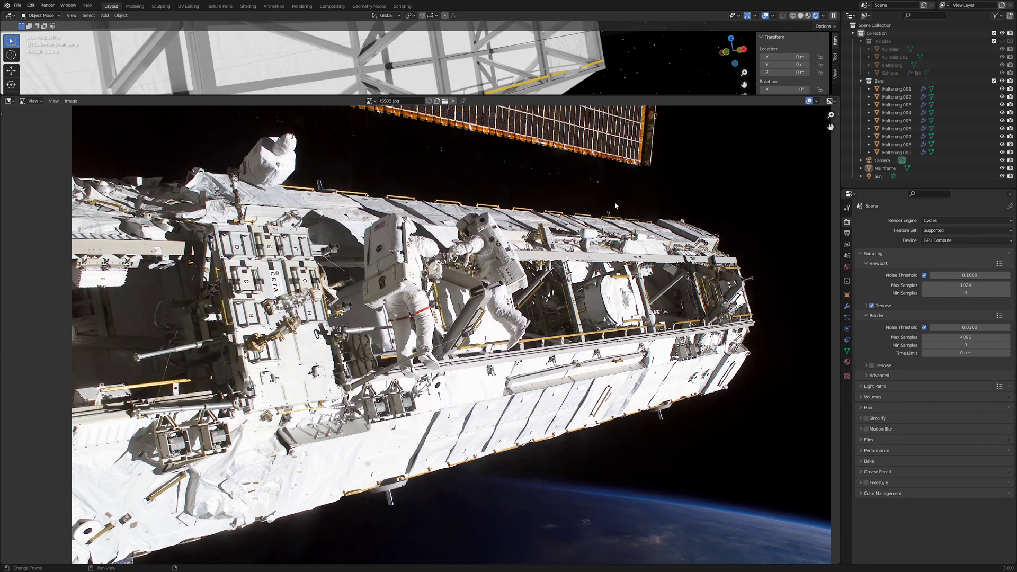
scroll(504, 450, "down", 1)
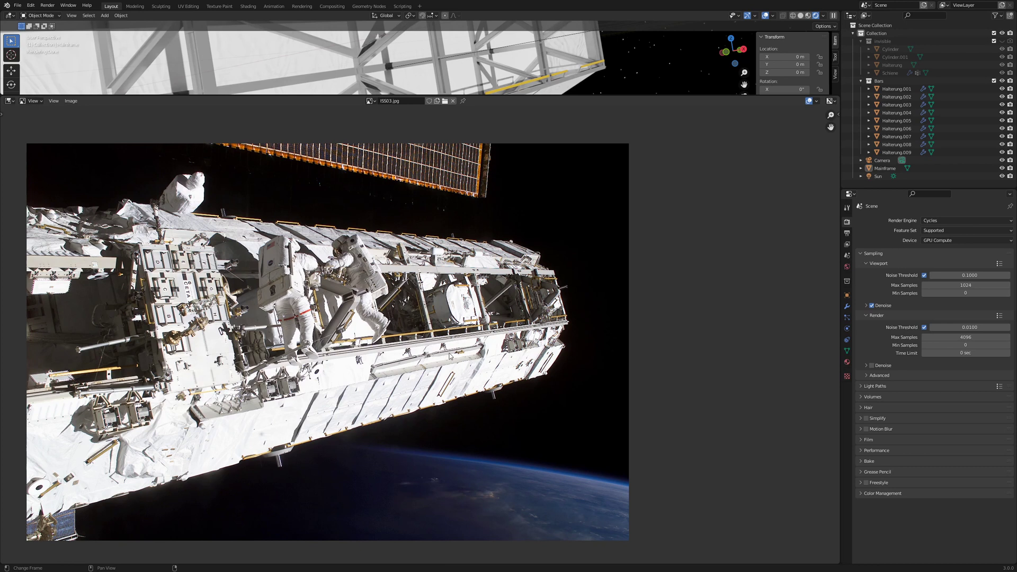
scroll(440, 356, "up", 2)
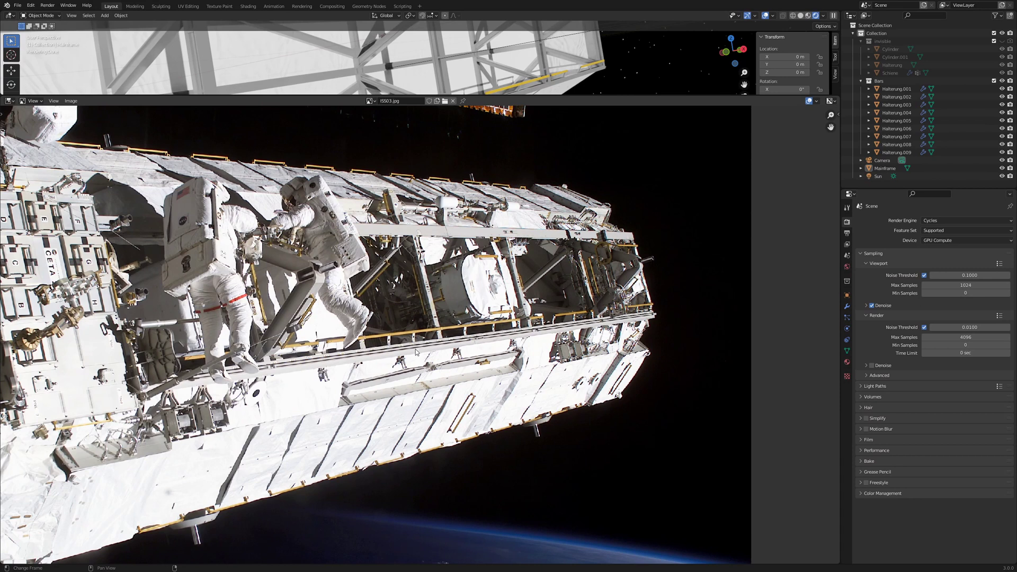
scroll(416, 352, "up", 2)
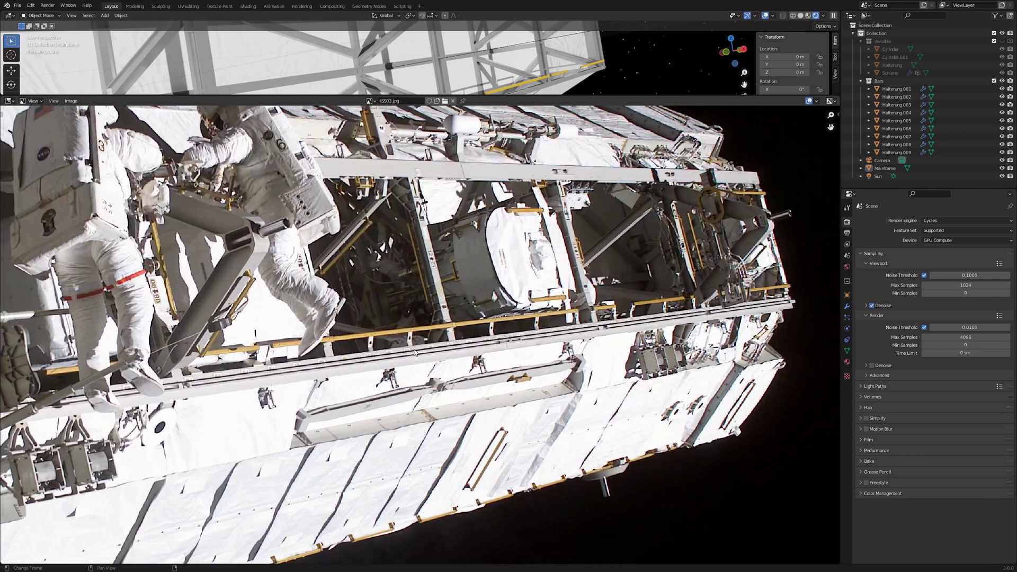
scroll(418, 352, "up", 2)
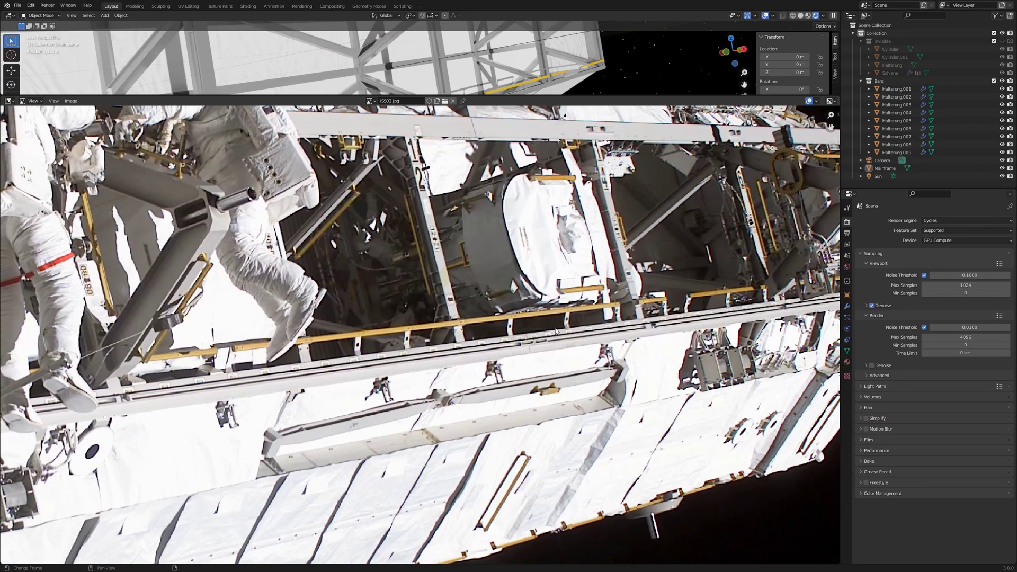
middle_click_drag(655, 362, 604, 367)
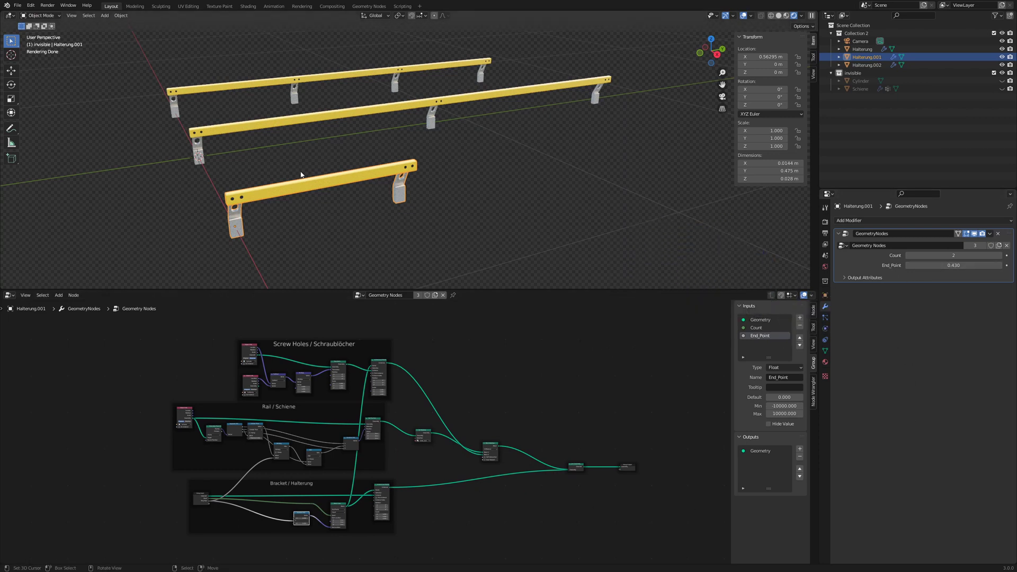
Raise End_Point to lengthen the front rail and set its bracket Count to 4
left_click_drag(916, 266, 936, 265)
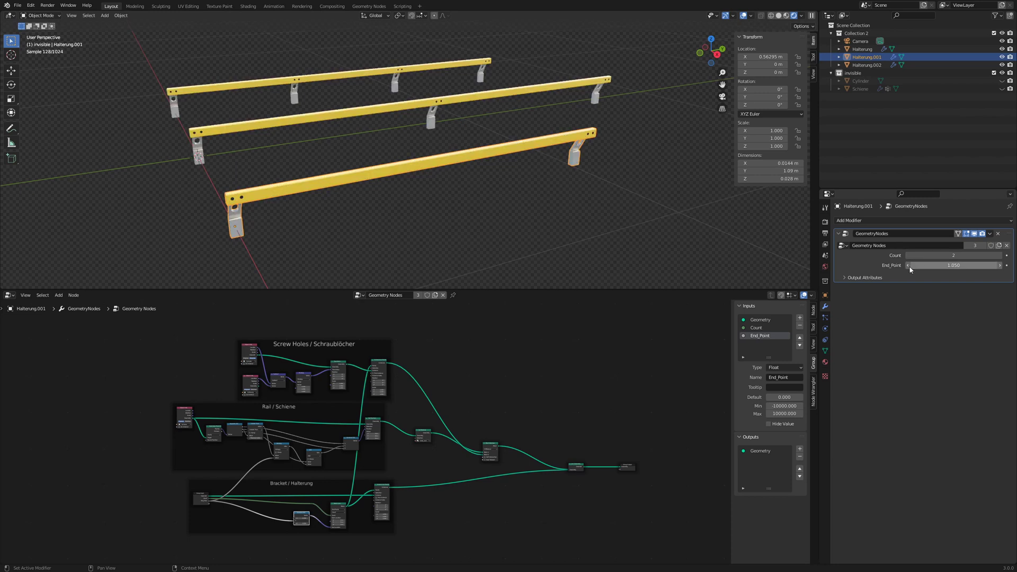
left_click(1000, 256)
left_click(1000, 256)
left_click(1000, 256)
left_click(999, 256)
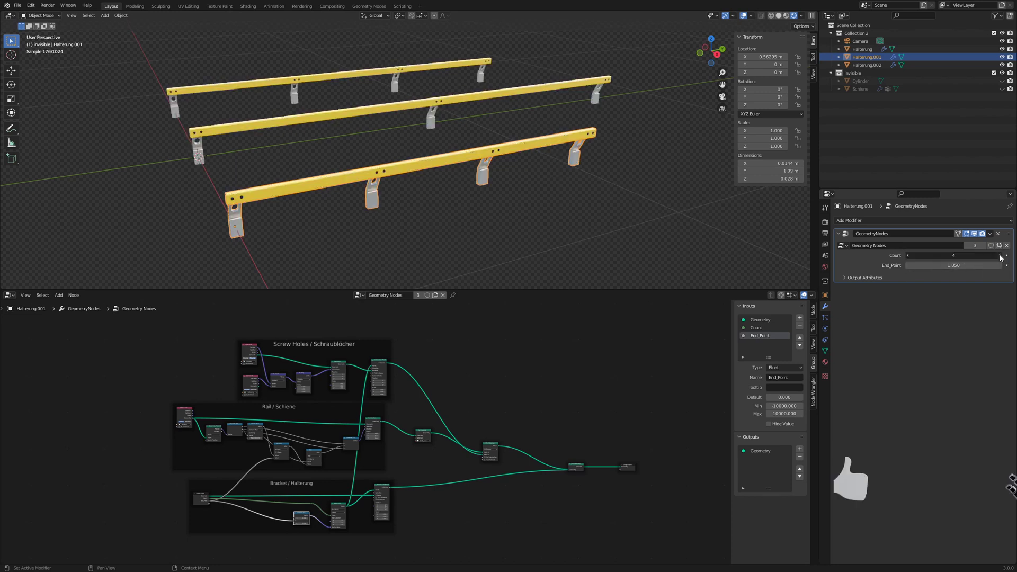
left_click(908, 256)
left_click(908, 256)
left_click(908, 256)
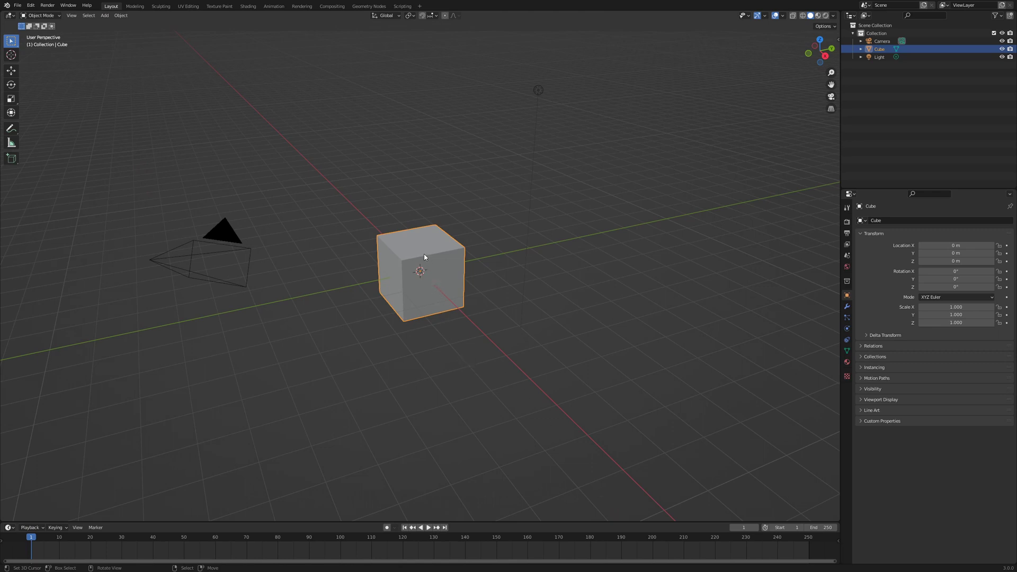
Delete the camera and light and switch to the front view
left_click(229, 243)
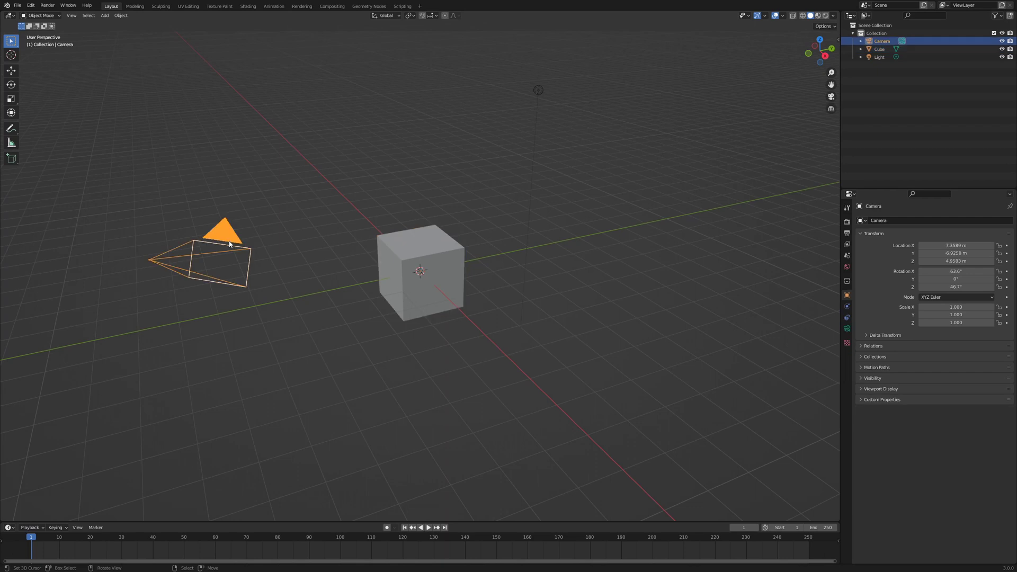
key("Delete")
left_click(538, 91)
key("Delete")
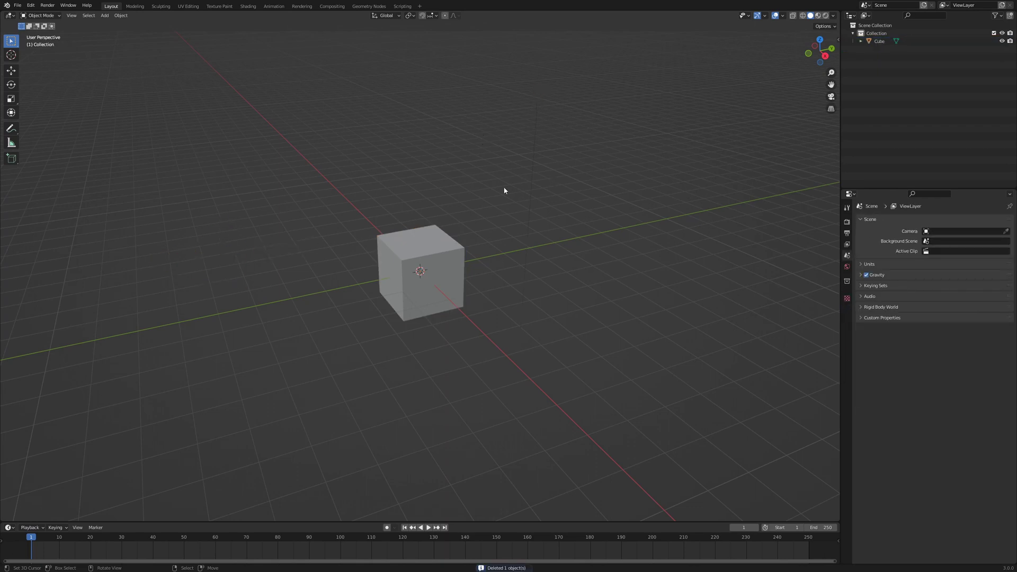
key("KP_1")
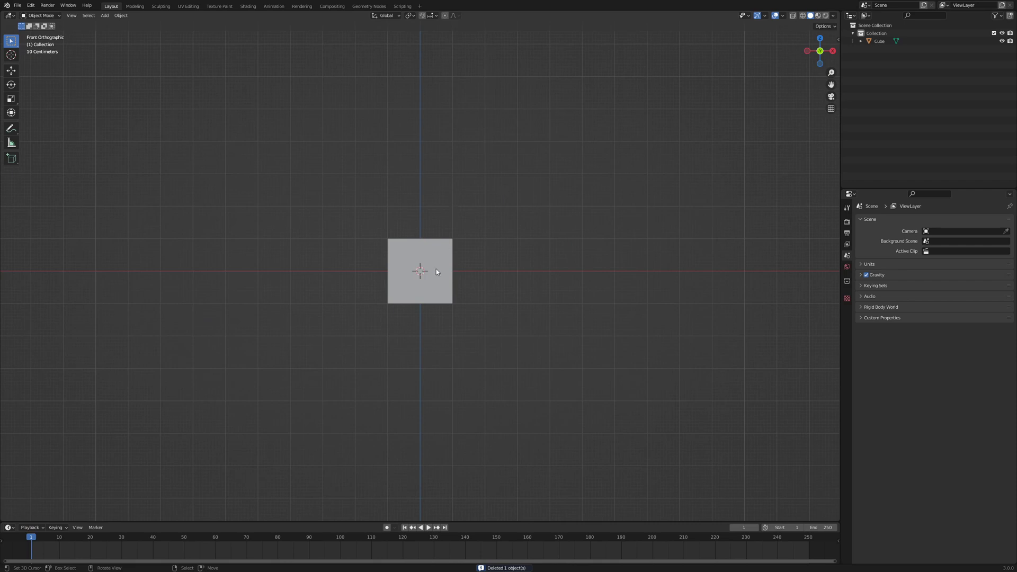
Scale the cube down to about half size in Edit Mode
left_click(436, 269)
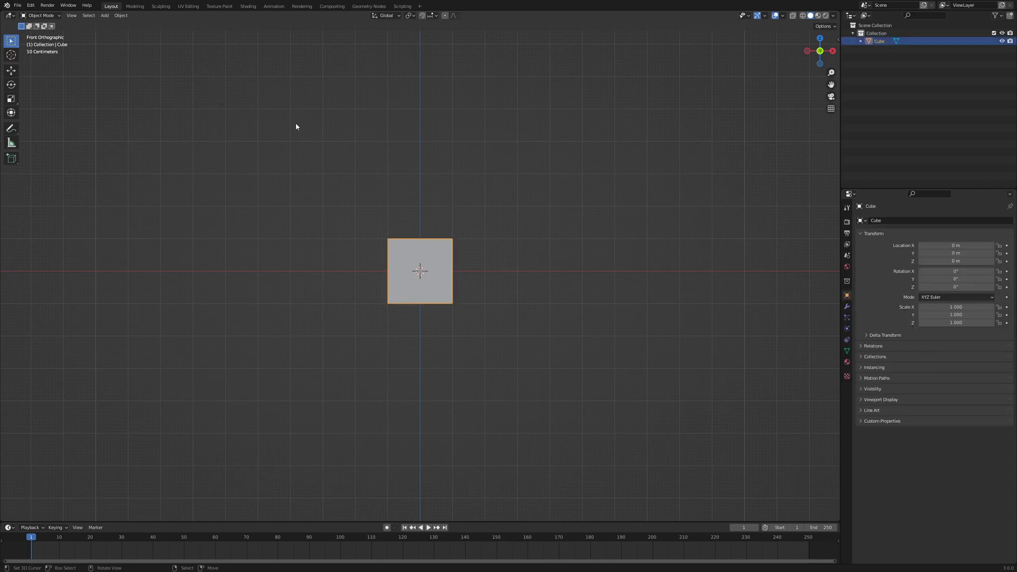
key("Tab")
key("s")
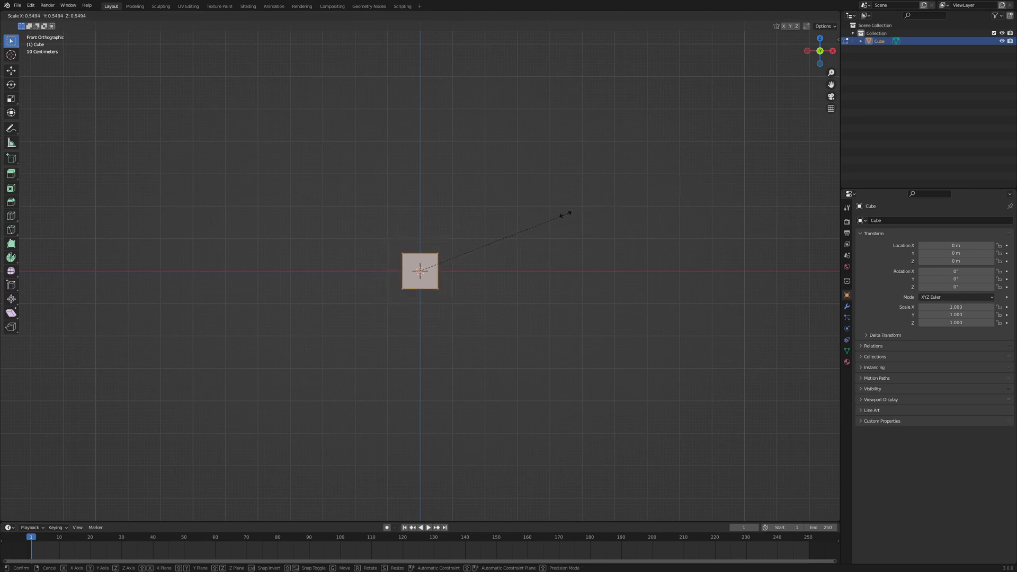
left_click(555, 215)
Extrude the cube's top face upward into a tall column
left_click(83, 15)
middle_click_drag(530, 157, 474, 187)
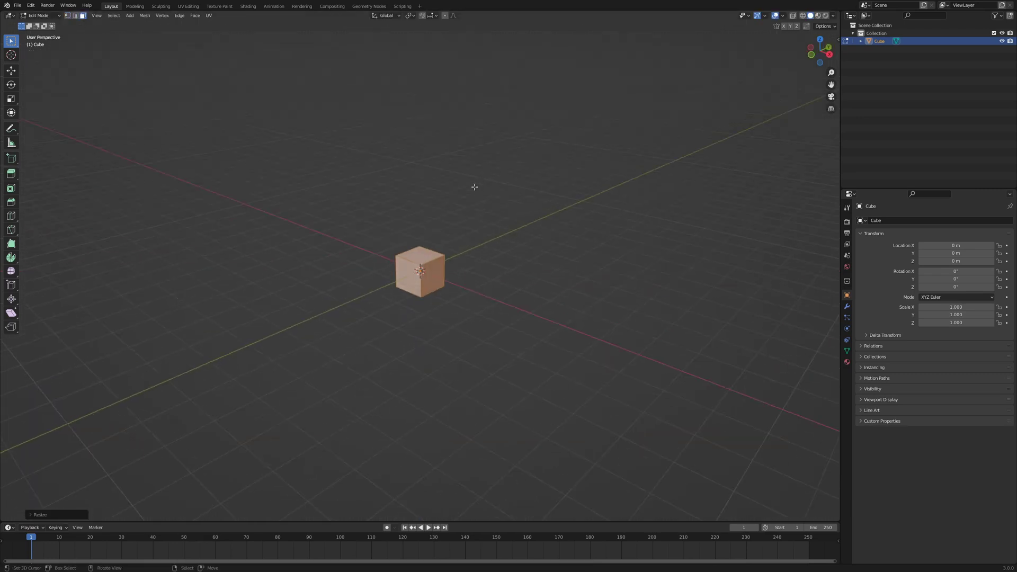
left_click(421, 256)
key("KP_1")
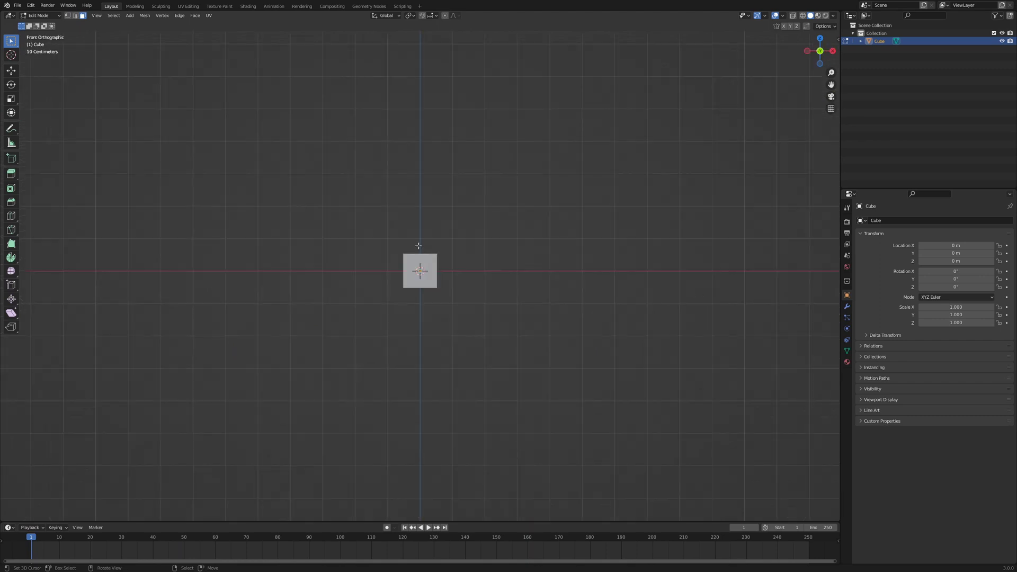
key("e")
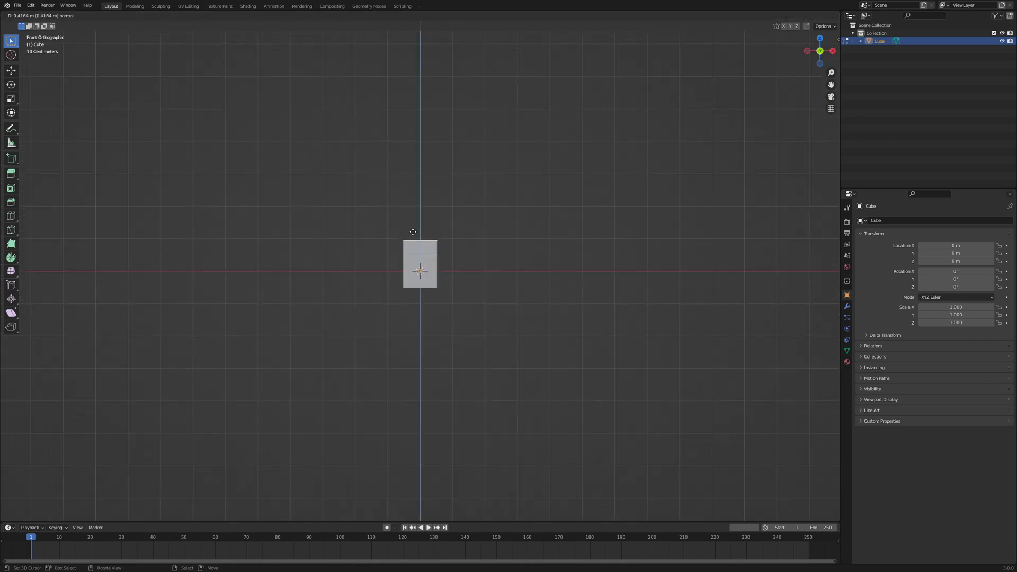
left_click(414, 167)
key("g")
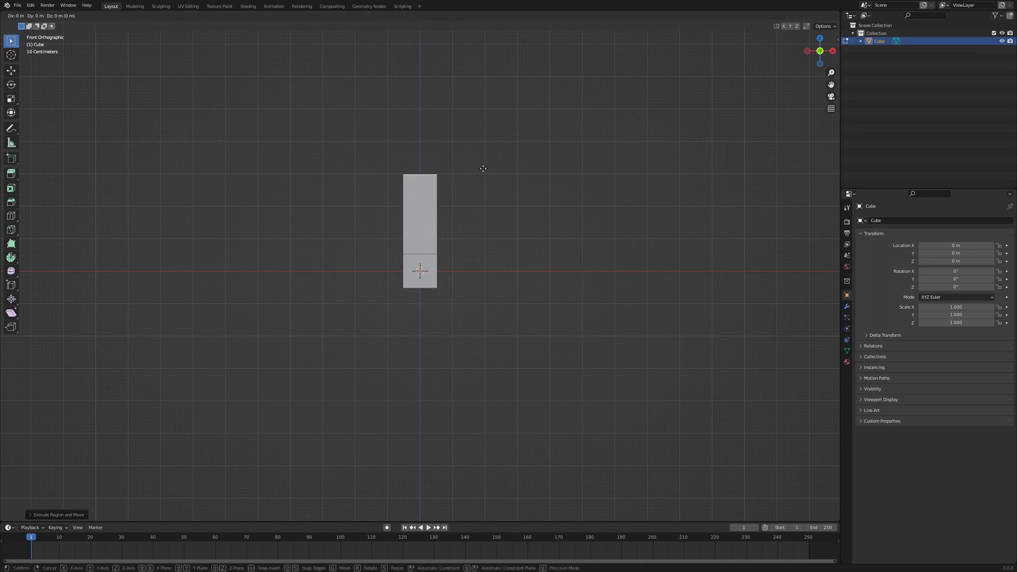
Shift the column's top face right along X and slide its top edge to angle the end
key("x")
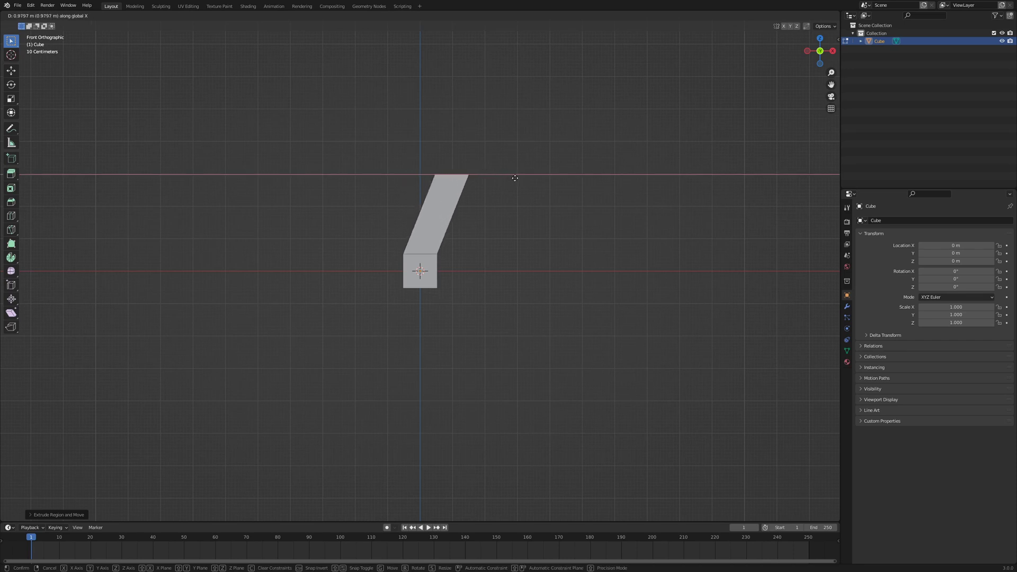
left_click(515, 178)
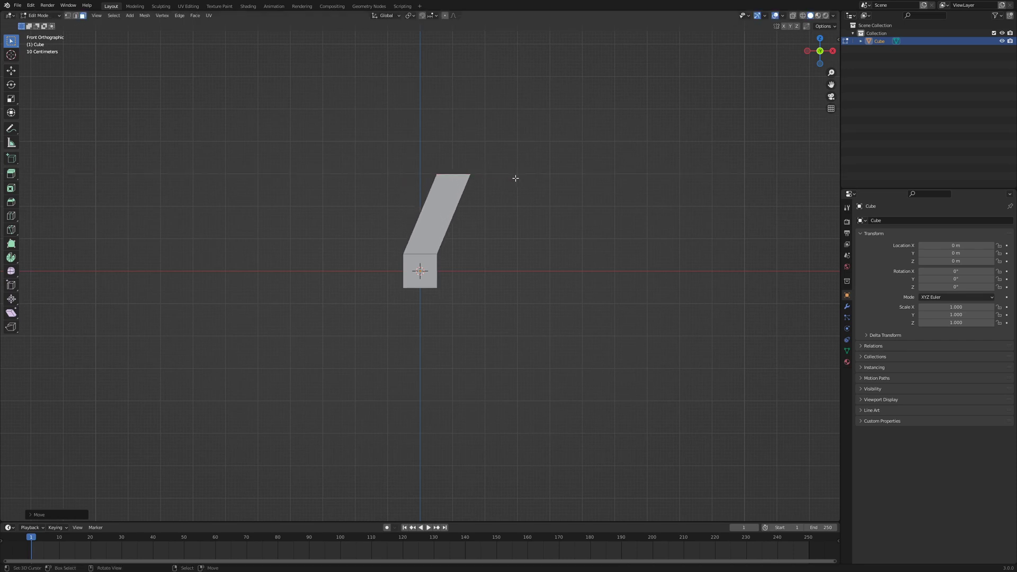
left_click(75, 15)
middle_click_drag(438, 120, 460, 180)
left_click(461, 181)
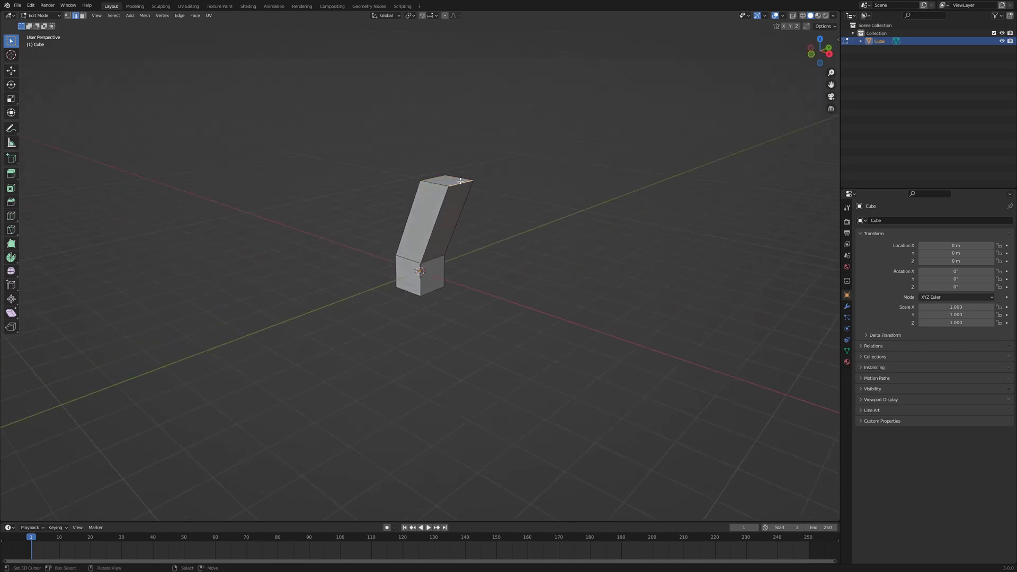
key("KP_1")
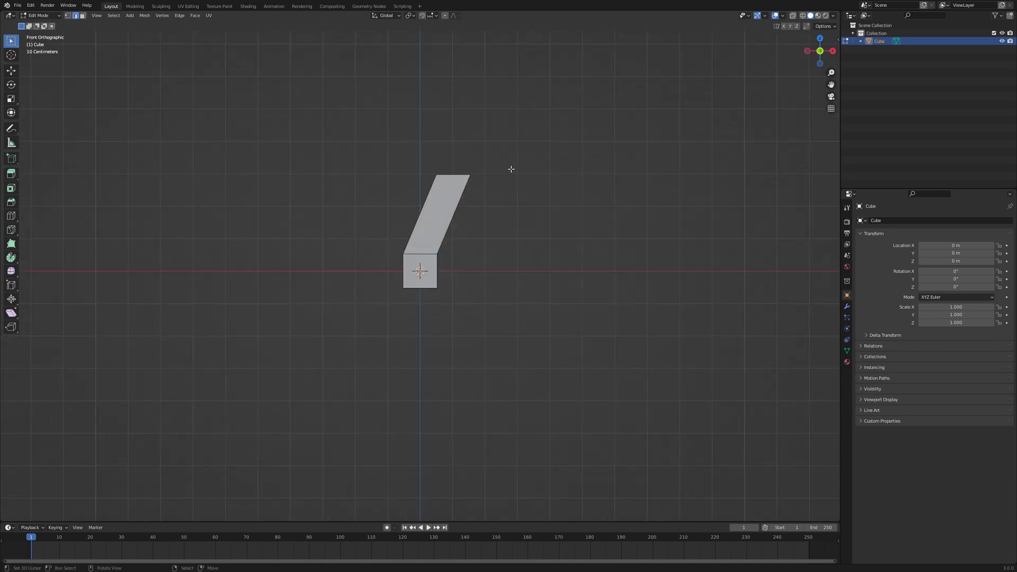
key("g")
key("g")
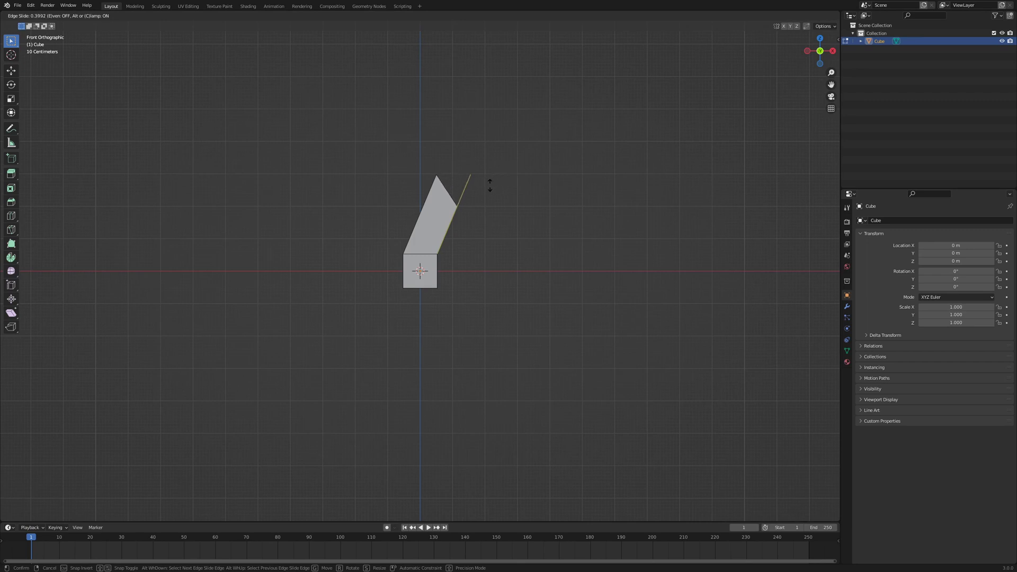
left_click(488, 185)
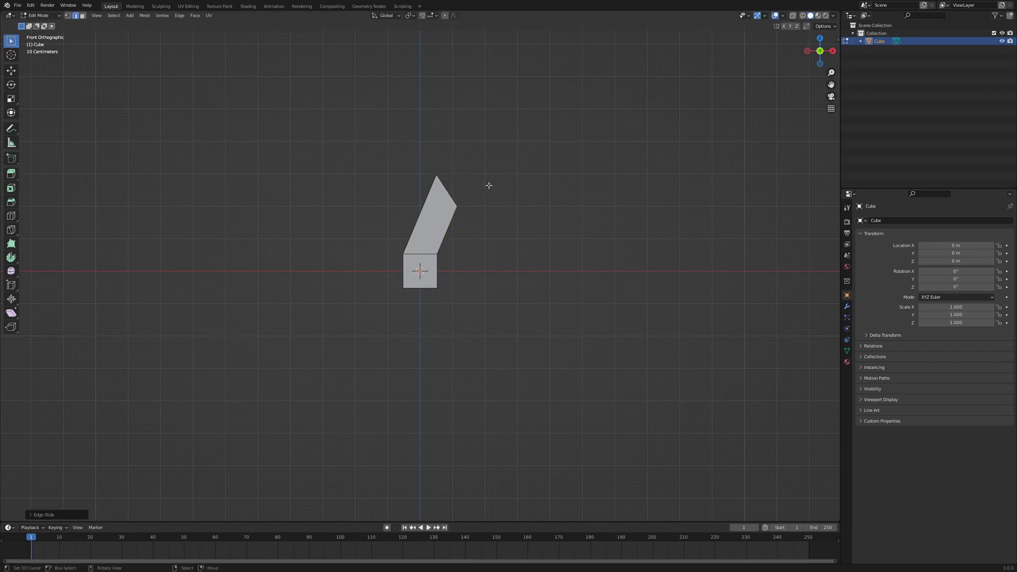
Inset the arm's angled top face
left_click(83, 16)
middle_click_drag(498, 178, 465, 197)
left_click(435, 195)
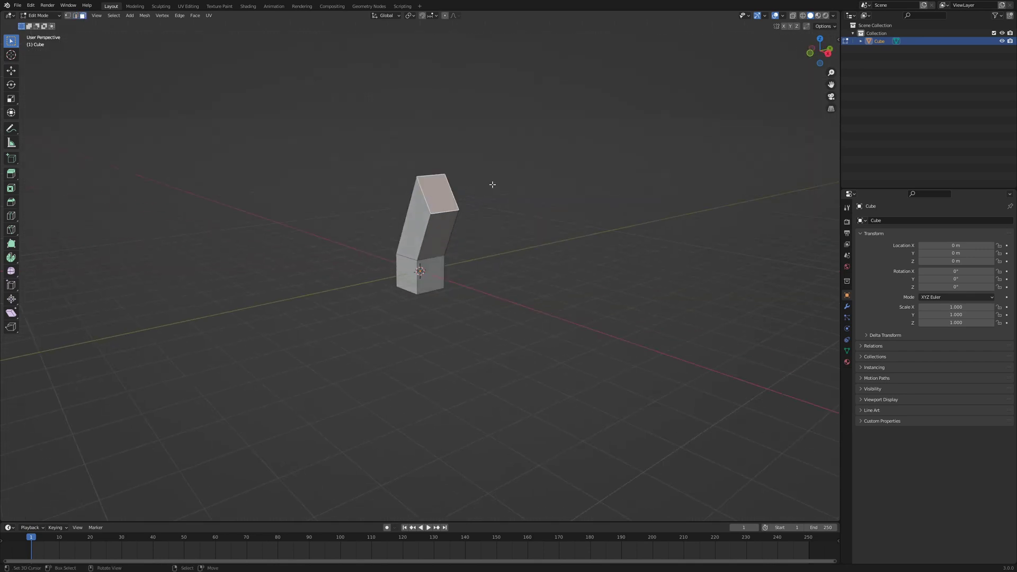
key("i")
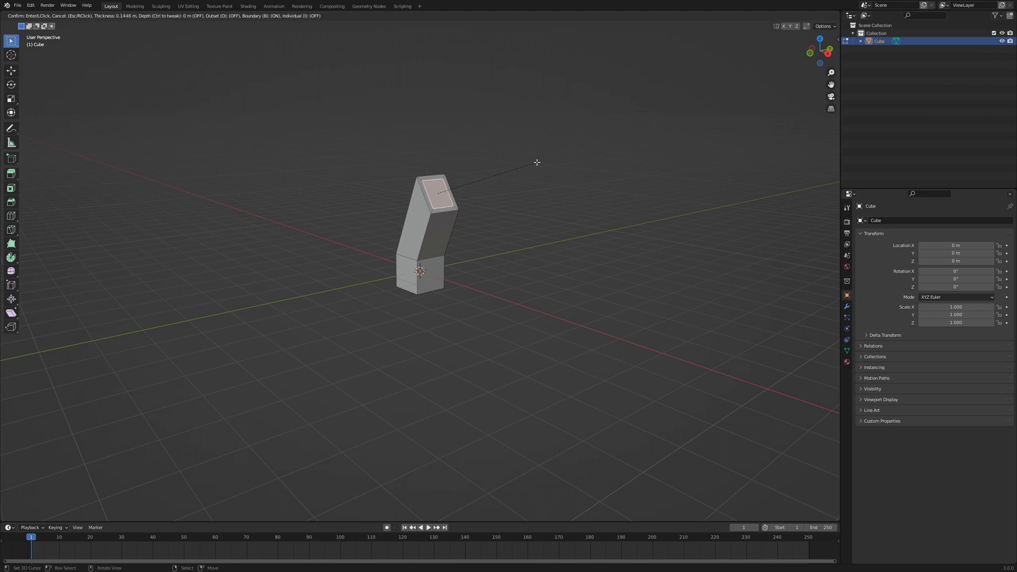
left_click(533, 162)
Extrude the inset face outward into a short segment and lower its end slightly
middle_click_drag(475, 174, 522, 166)
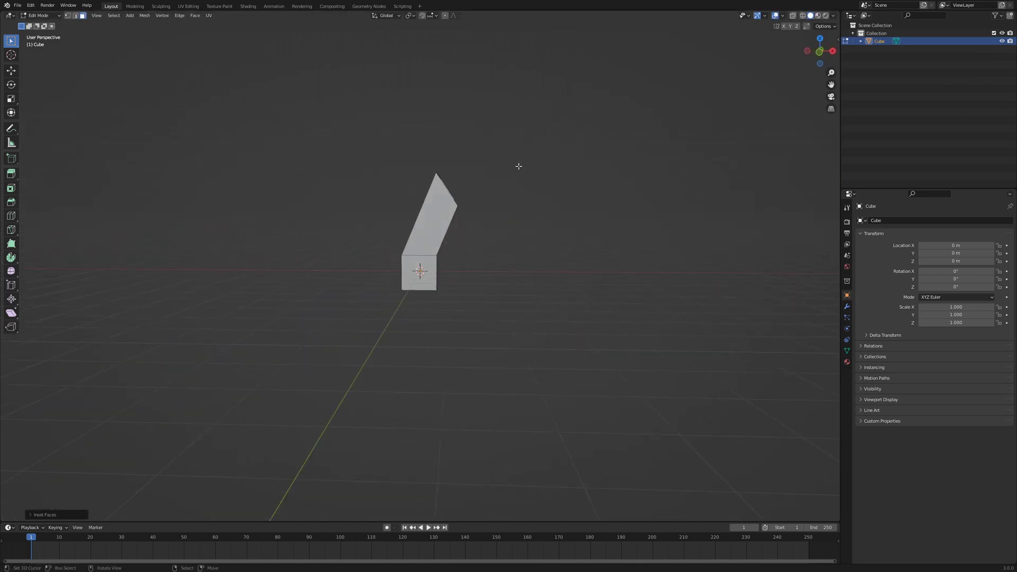
key("e")
left_click(548, 156)
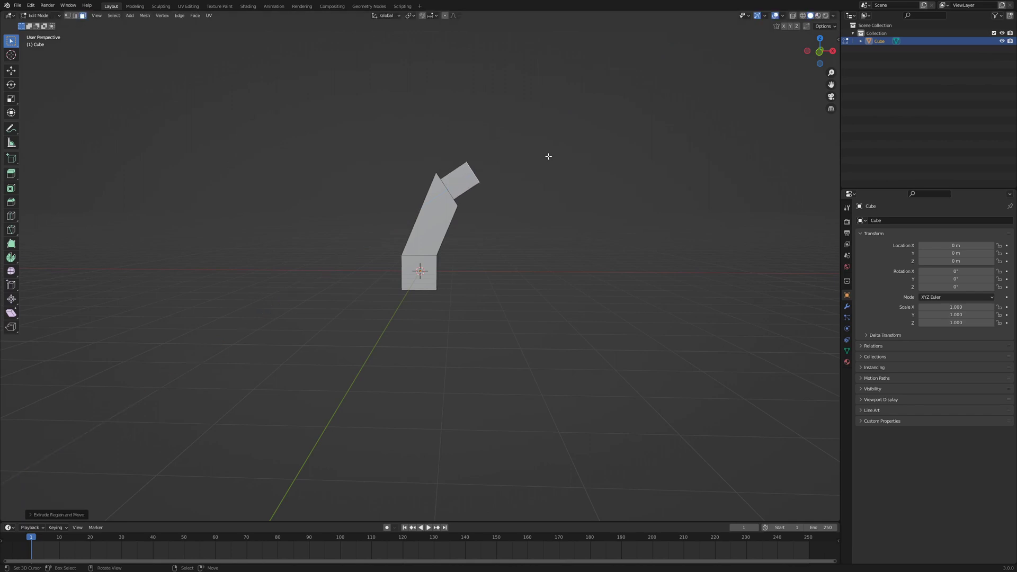
key("KP_1")
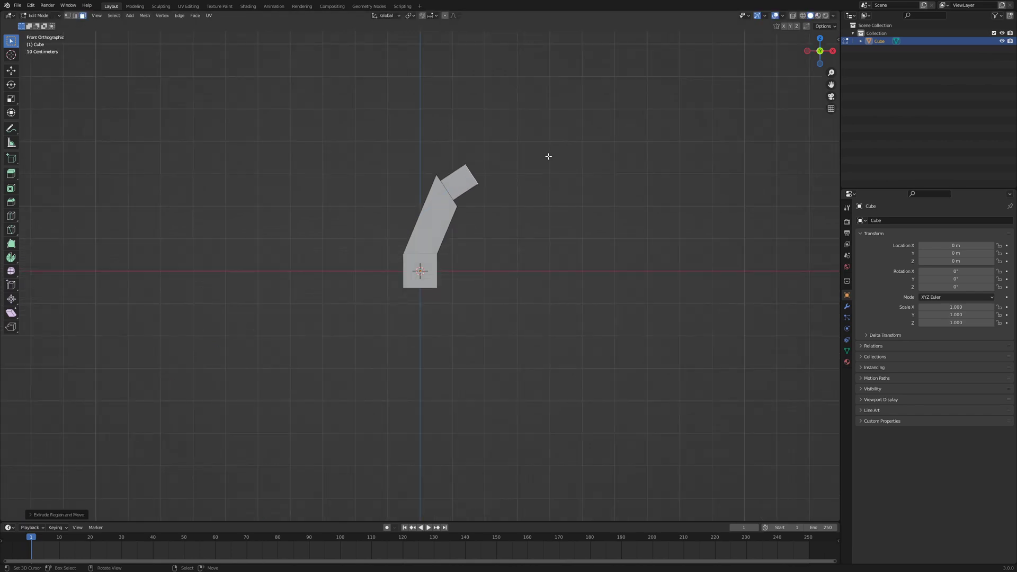
key("g")
left_click(547, 166)
Tilt the segment's end face about 36° around Y and return to Object Mode
key("r")
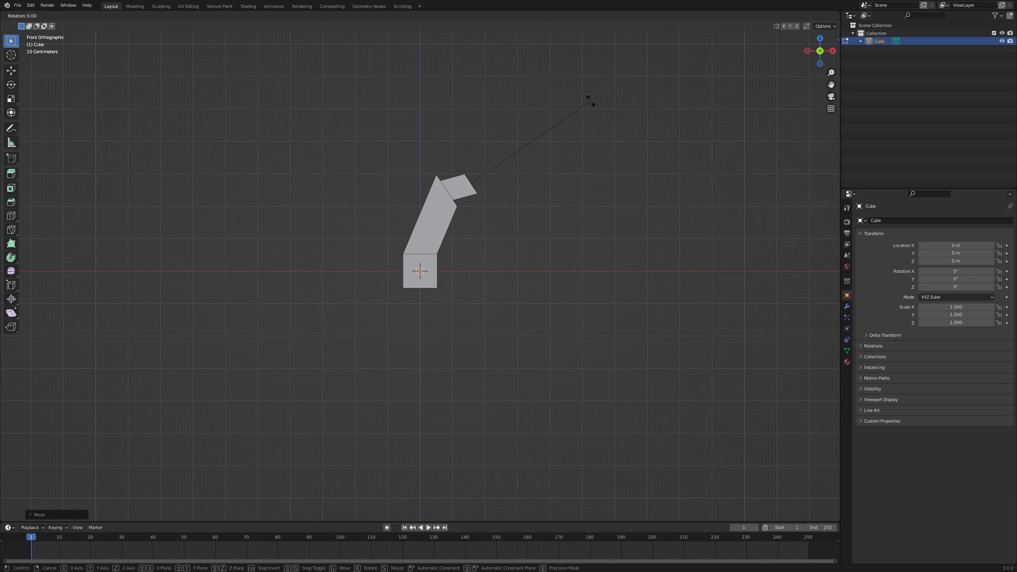
key("y")
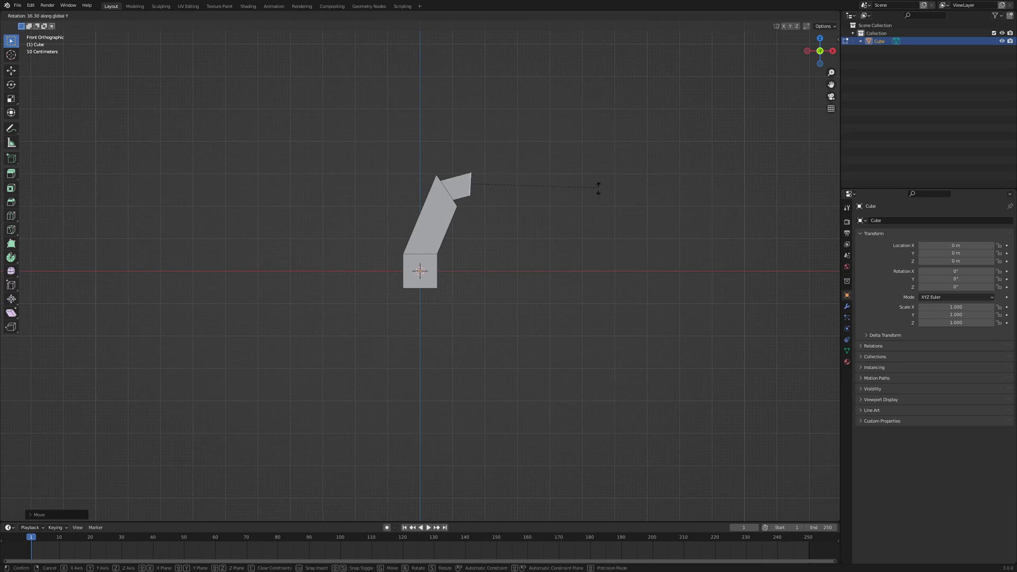
left_click(596, 187)
key("Tab")
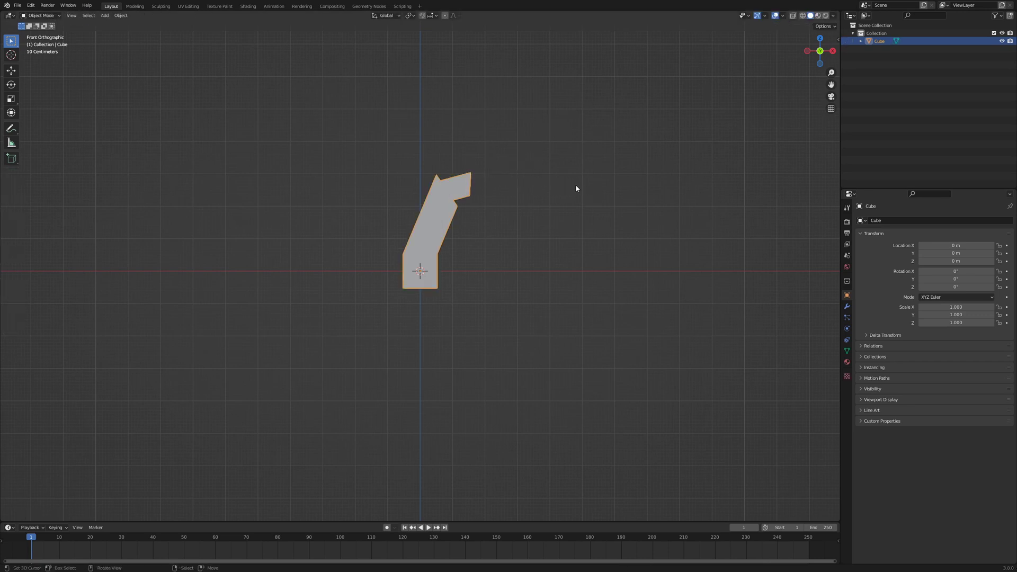
Add a second cube at the origin from the front orthographic view
middle_click_drag(574, 188, 492, 273)
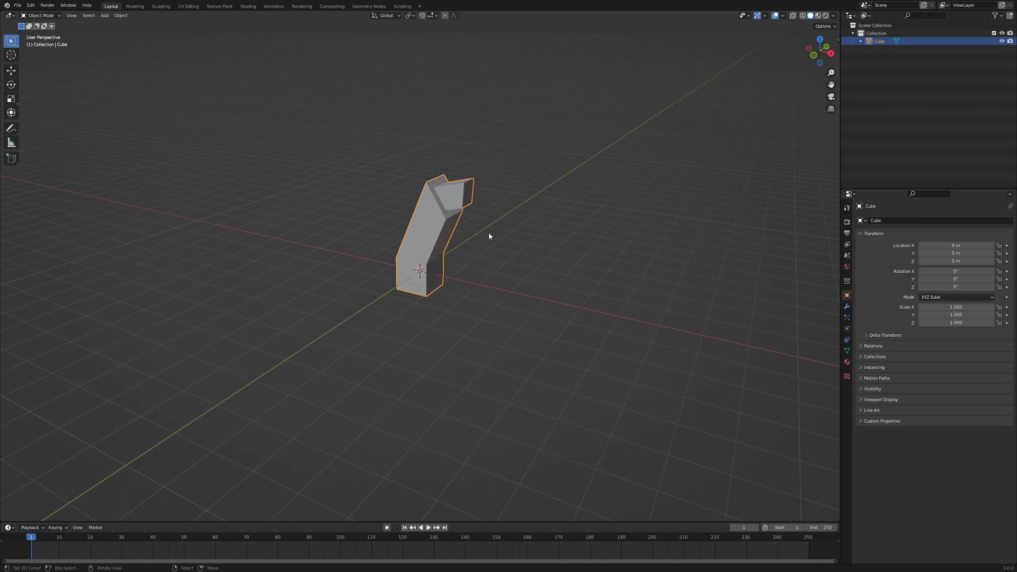
mouse_move(489, 232)
middle_mouse_down()
mouse_move(465, 265)
mouse_move(497, 272)
mouse_move(472, 234)
mouse_move(480, 239)
middle_mouse_up()
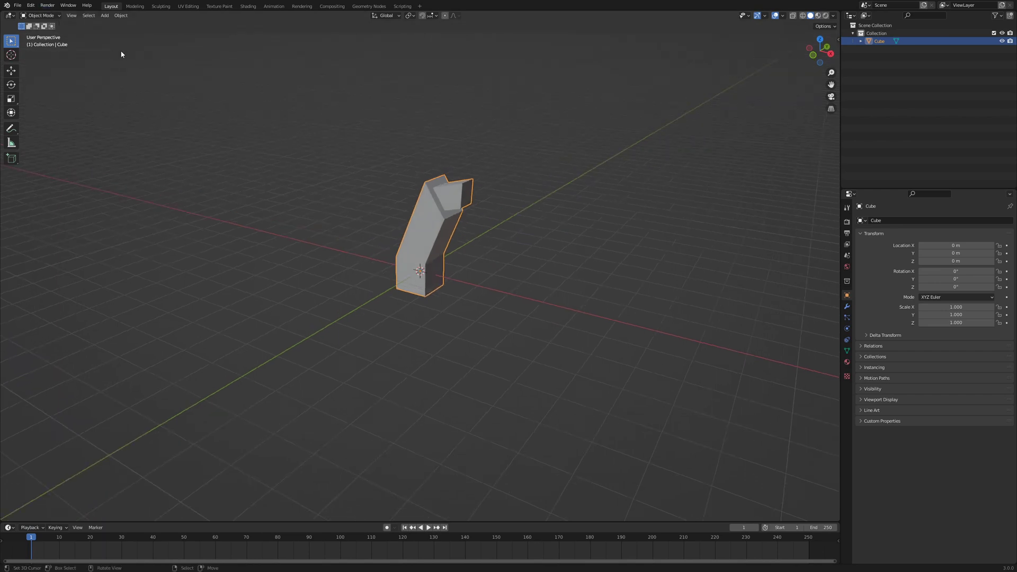
key("KP_1")
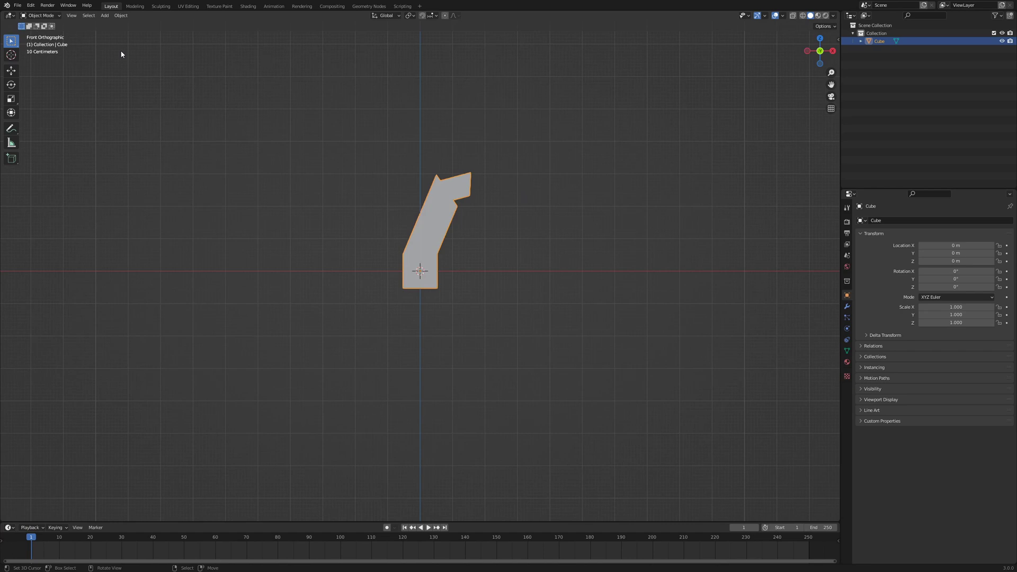
key("shift+a")
mouse_move(197, 178)
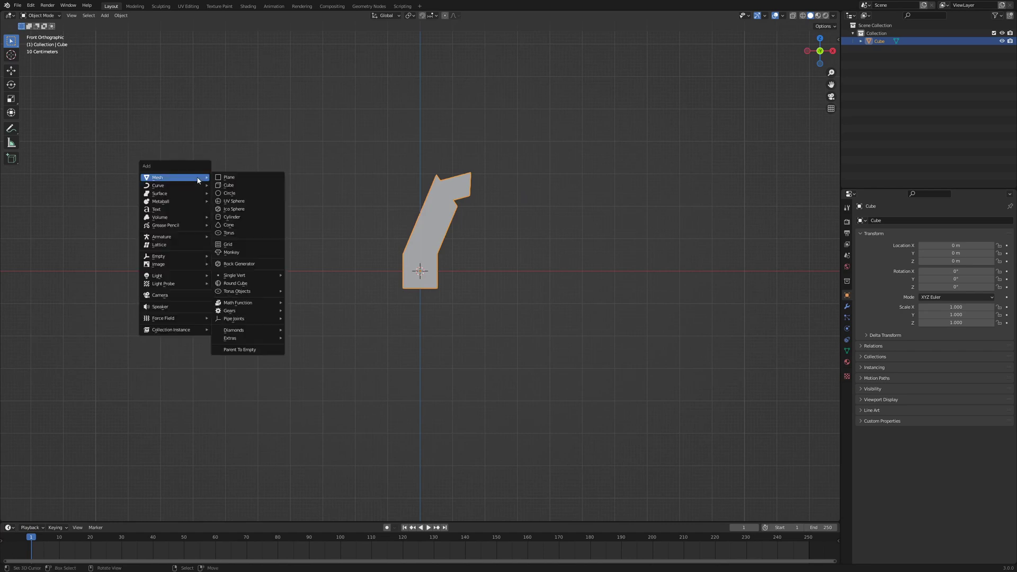
left_click(229, 185)
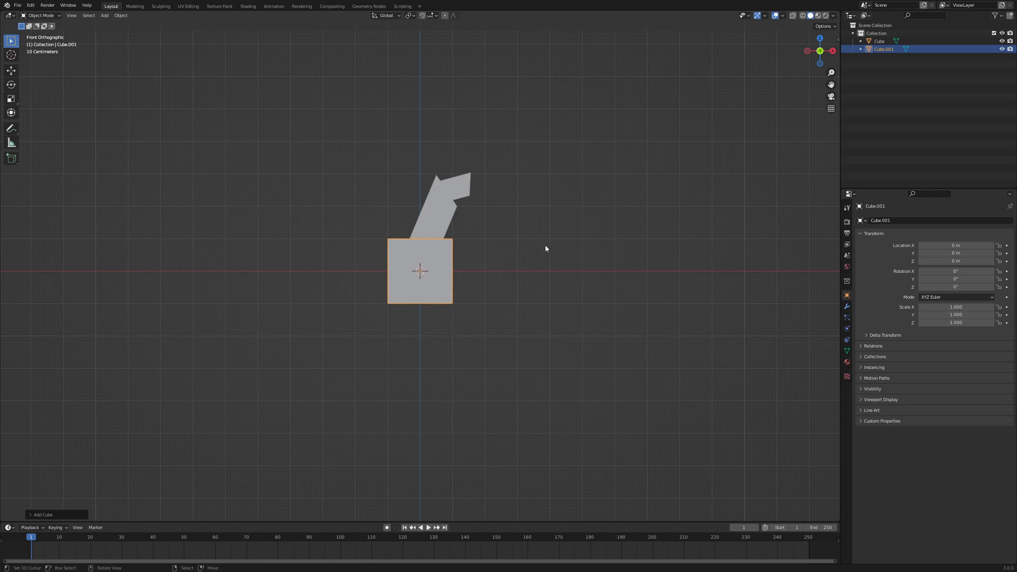
Narrow the new cube along X and move it up as a tall block at the arm's top
key("Tab")
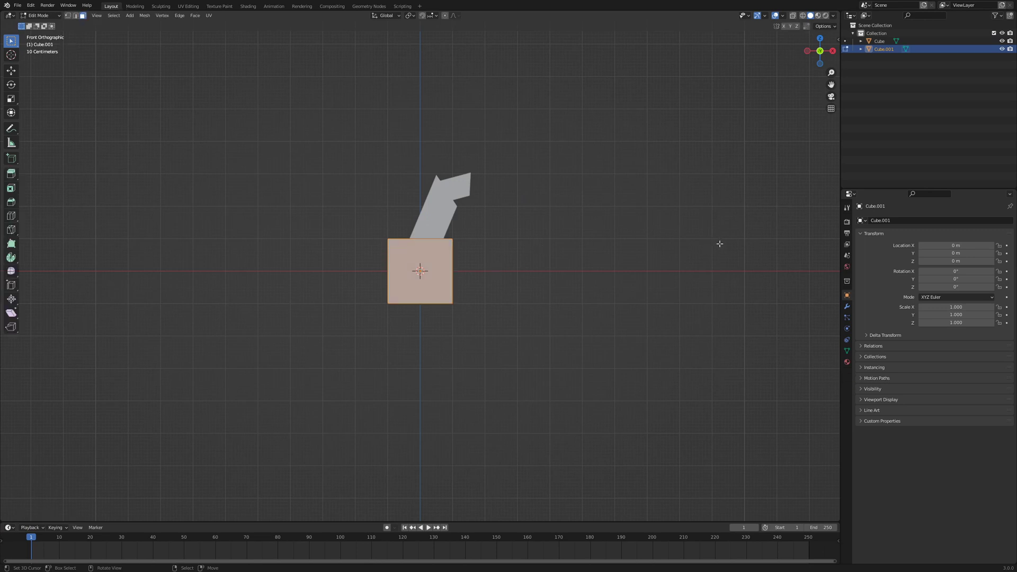
key("s")
key("x")
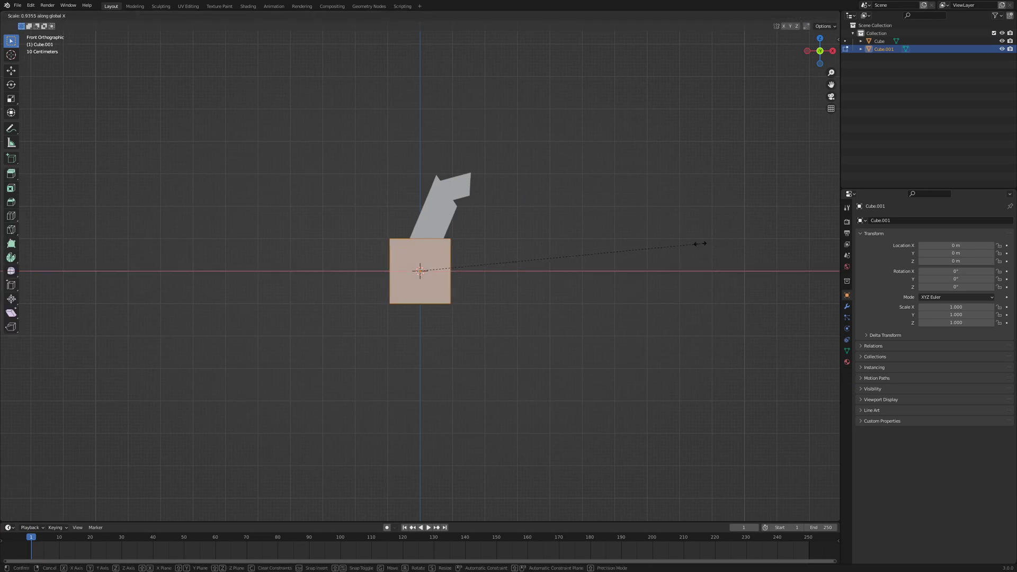
left_click(586, 248)
key("e")
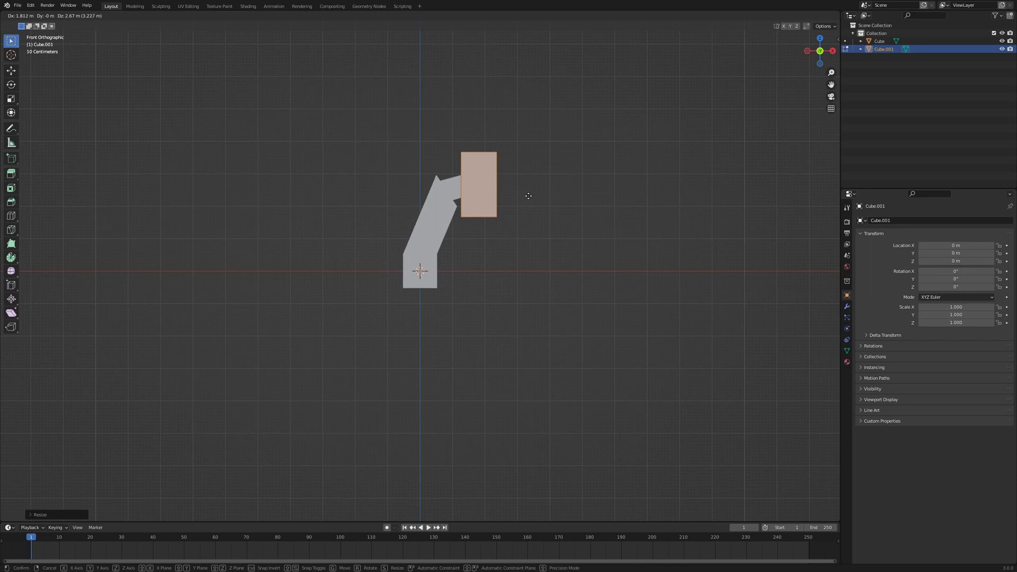
left_click(528, 196)
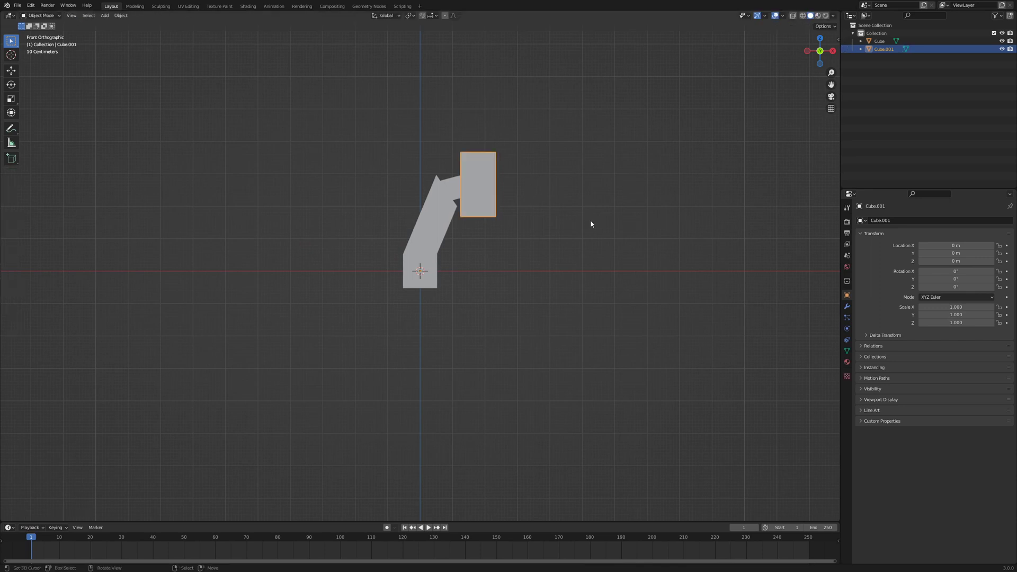
middle_click_drag(563, 226, 521, 241)
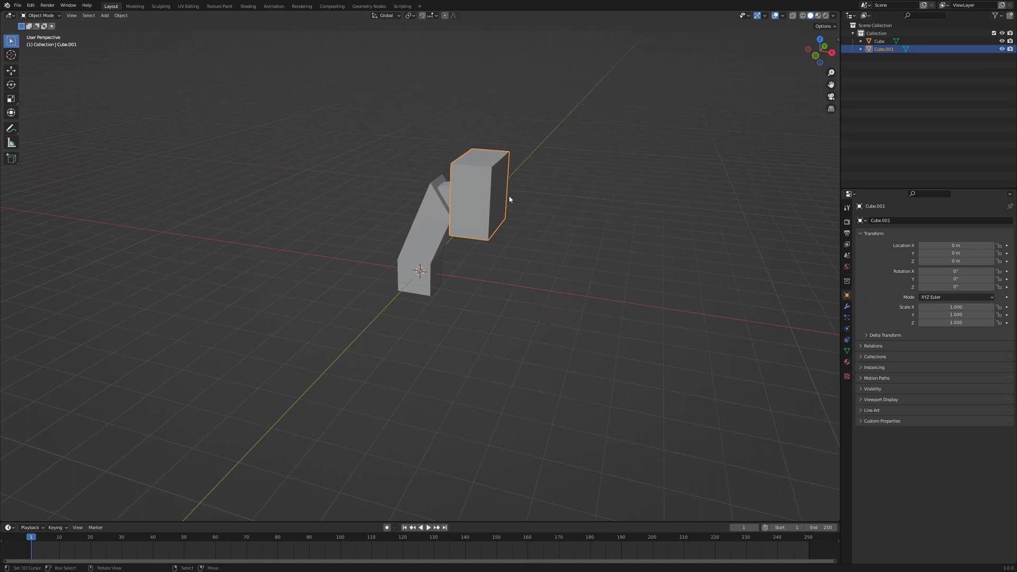
middle_click_drag(527, 193, 511, 211)
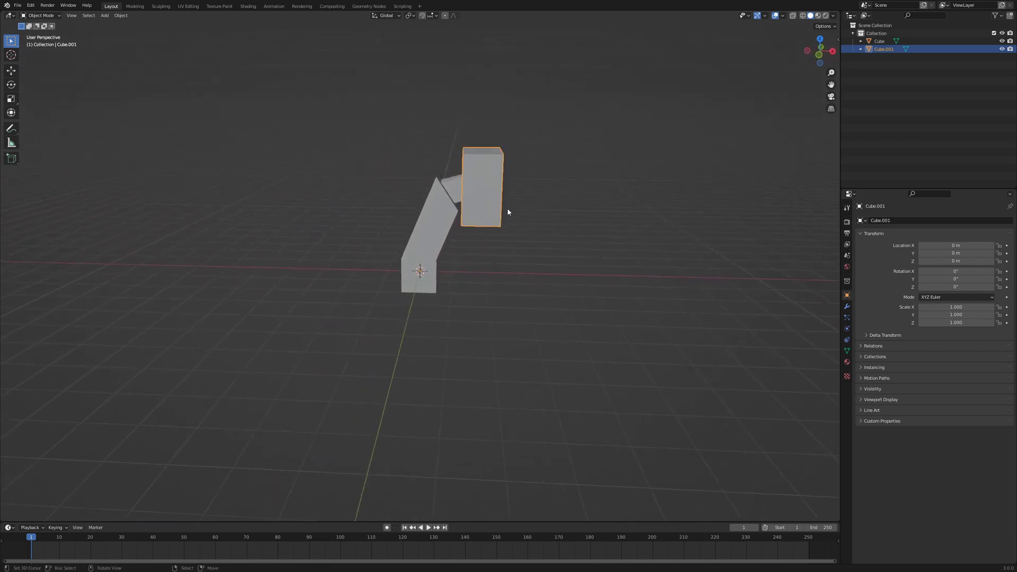
Deselect everything and add a cylinder at the origin
key("KP_1")
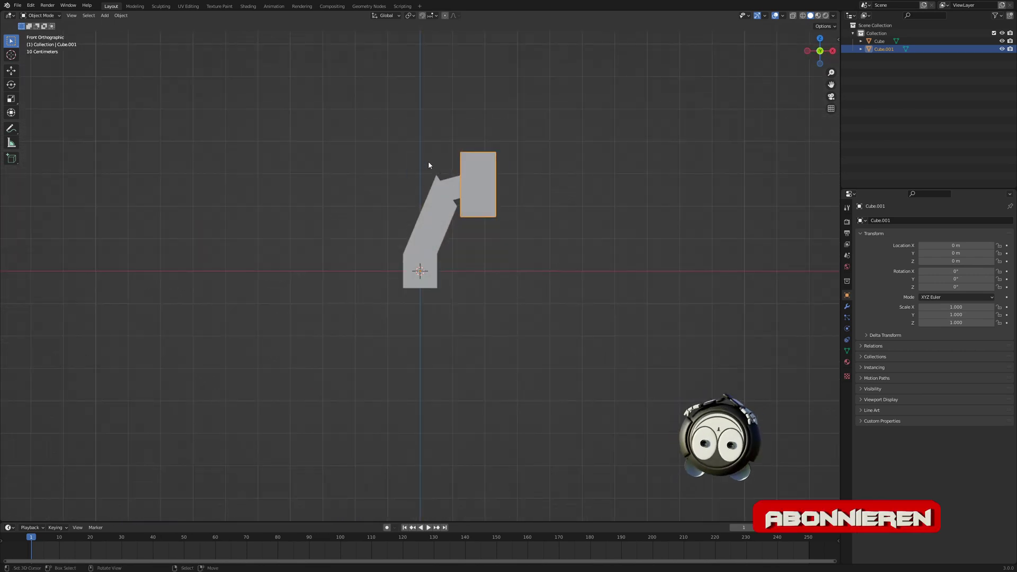
key("alt+a")
key("shift+a")
mouse_move(383, 174)
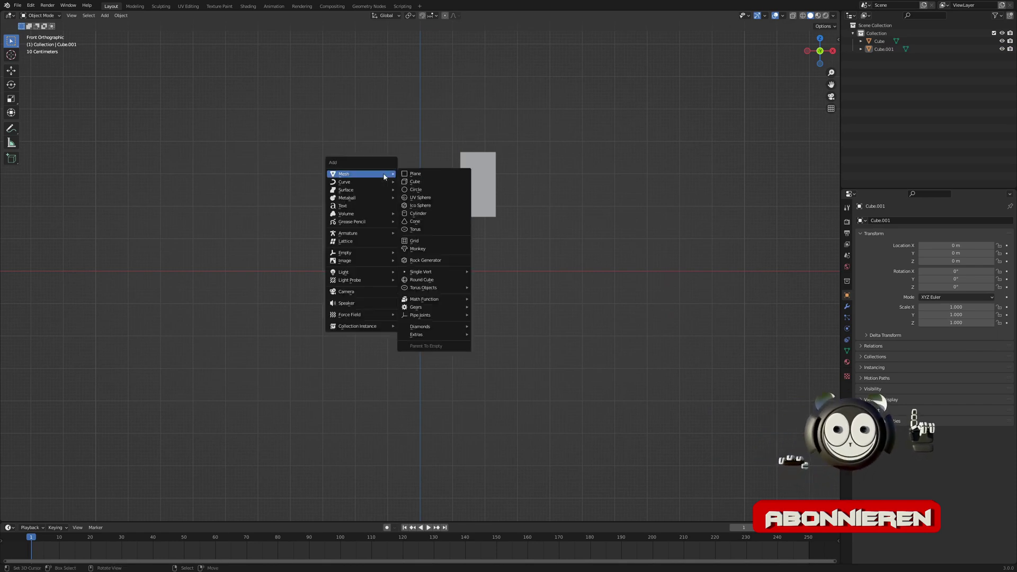
left_click(440, 214)
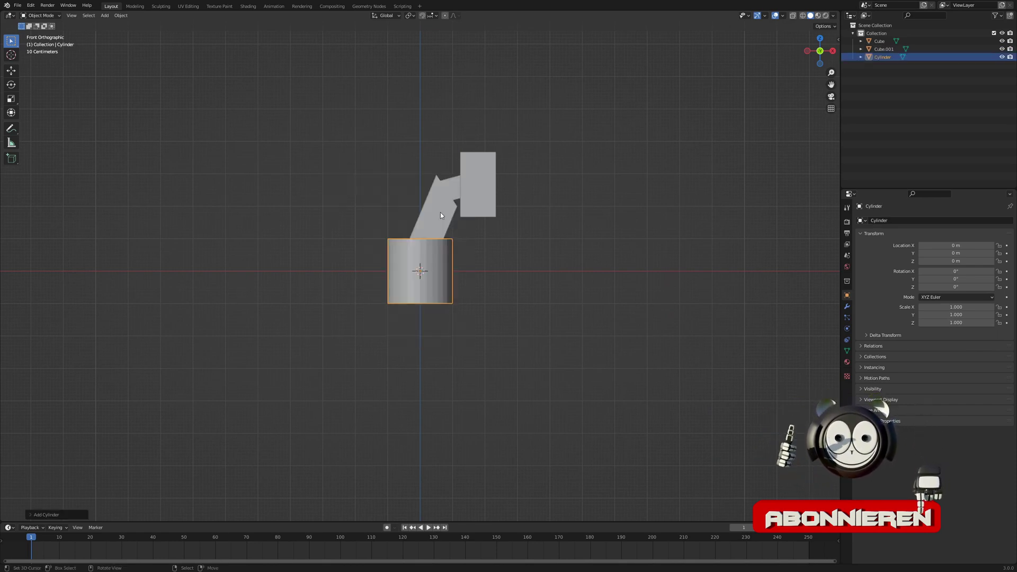
Shrink the cylinder and raise it along Z beside the arm's top
key("Tab")
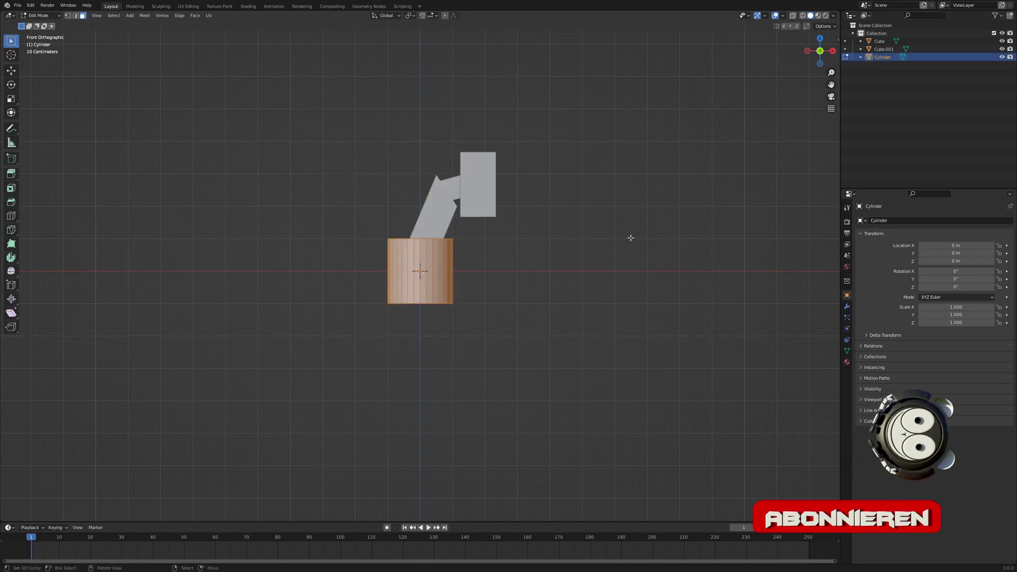
key("s")
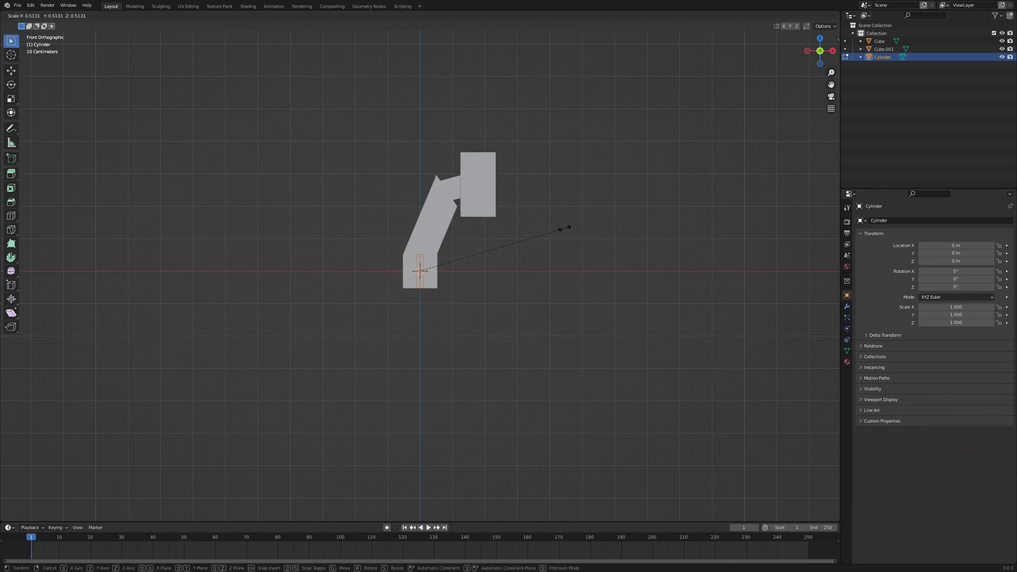
left_click(533, 236)
key("g")
key("z")
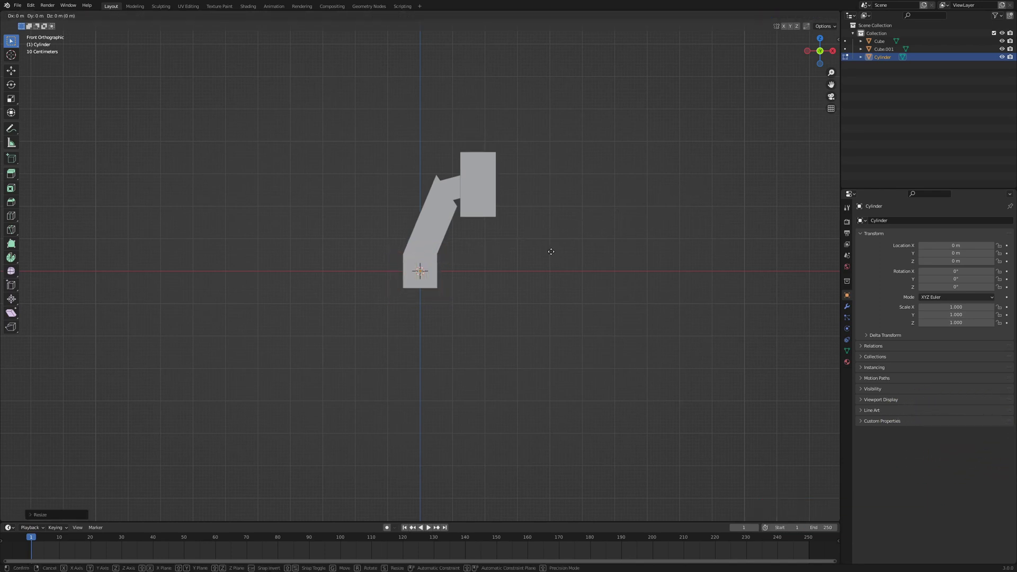
left_click(541, 163)
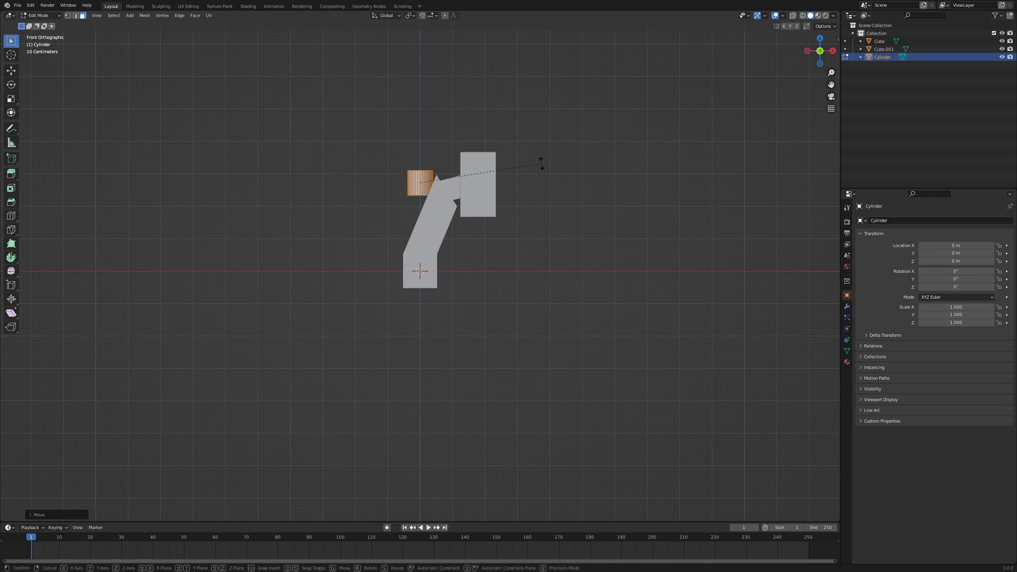
Rotate the cylinder 90° on Y and slide it along X into the tall block's side
type("ry90")
key("Return")
key("g")
key("x")
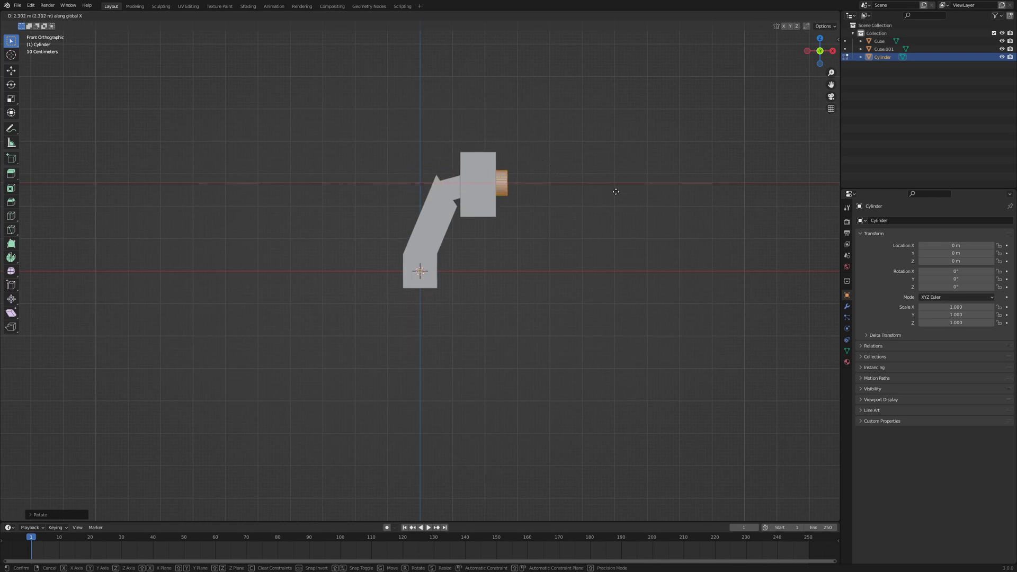
left_click(612, 192)
middle_click_drag(588, 170, 538, 195)
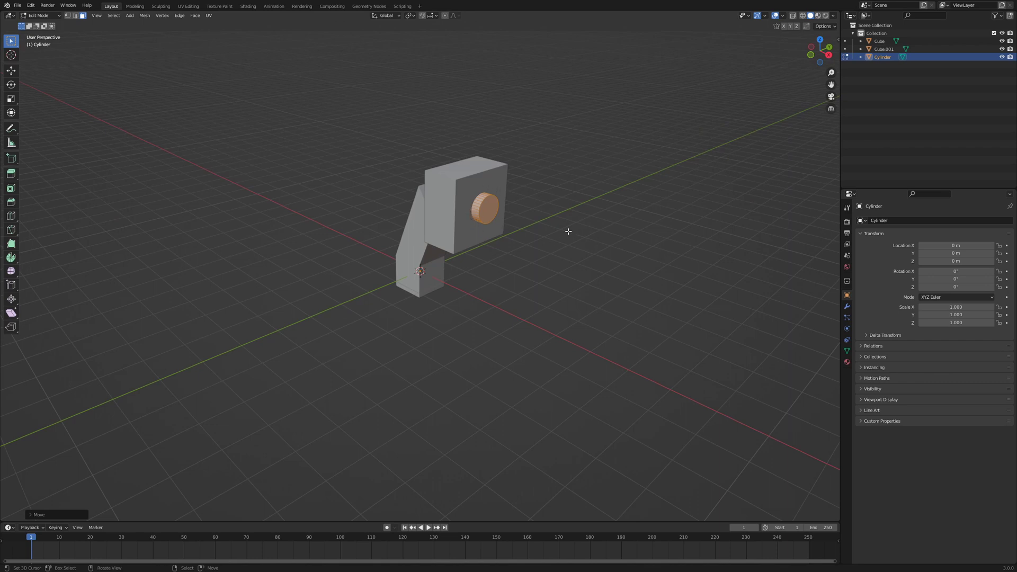
middle_click_drag(568, 231, 586, 222)
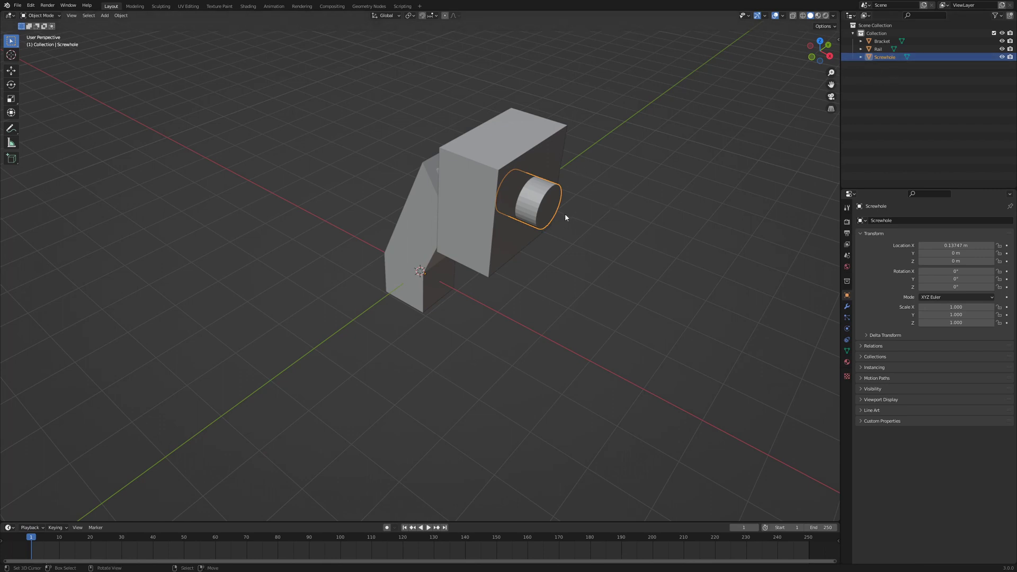
Shade the Screwhole cylinder smooth and expand Normals in its Object Data properties
left_click(127, 18)
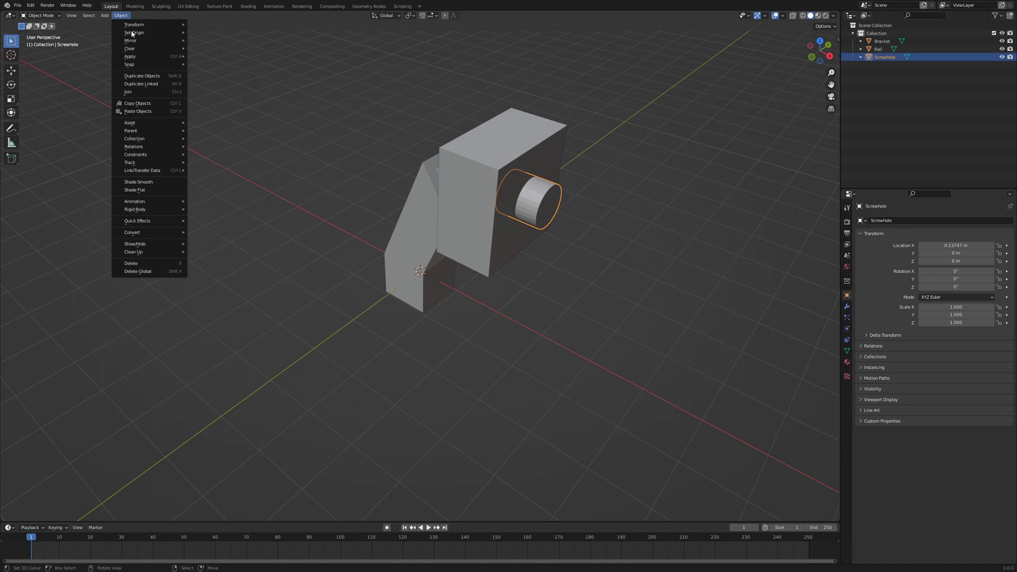
left_click(149, 182)
middle_click_drag(598, 239, 636, 240)
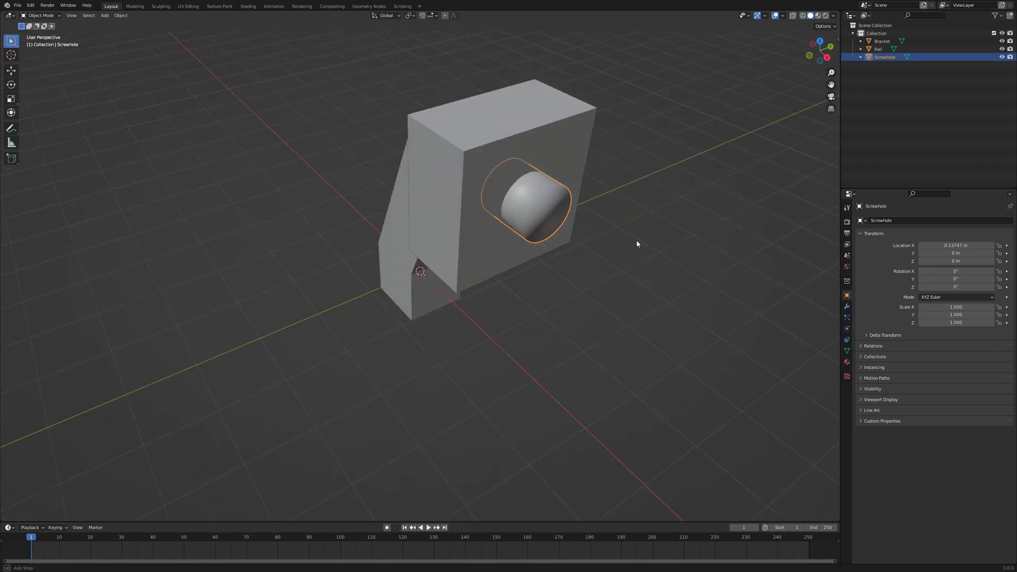
left_click(846, 352)
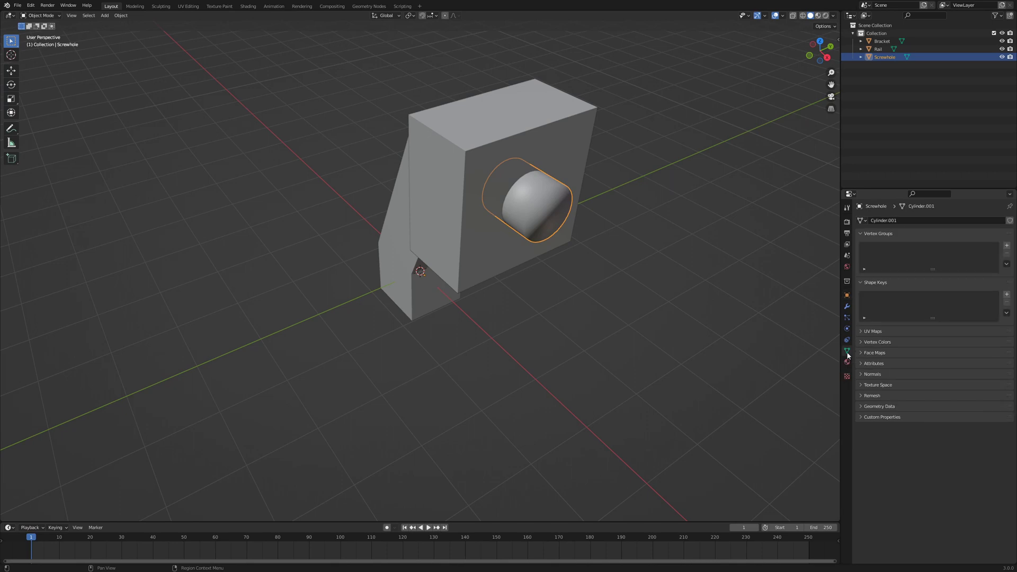
left_click(862, 374)
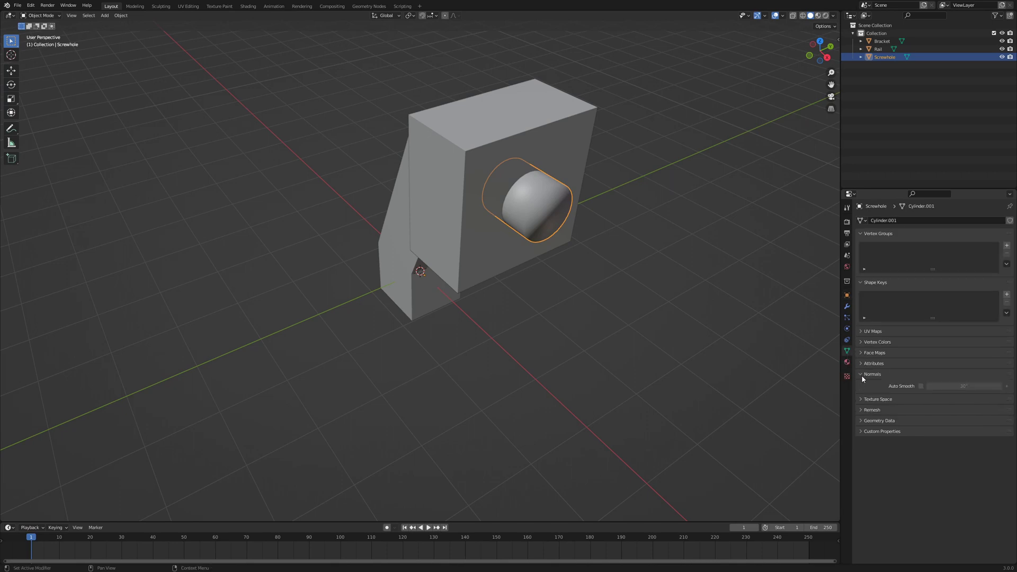
Enable Auto Smooth on the Screwhole, then select the Rail and Screwhole objects
left_click(919, 386)
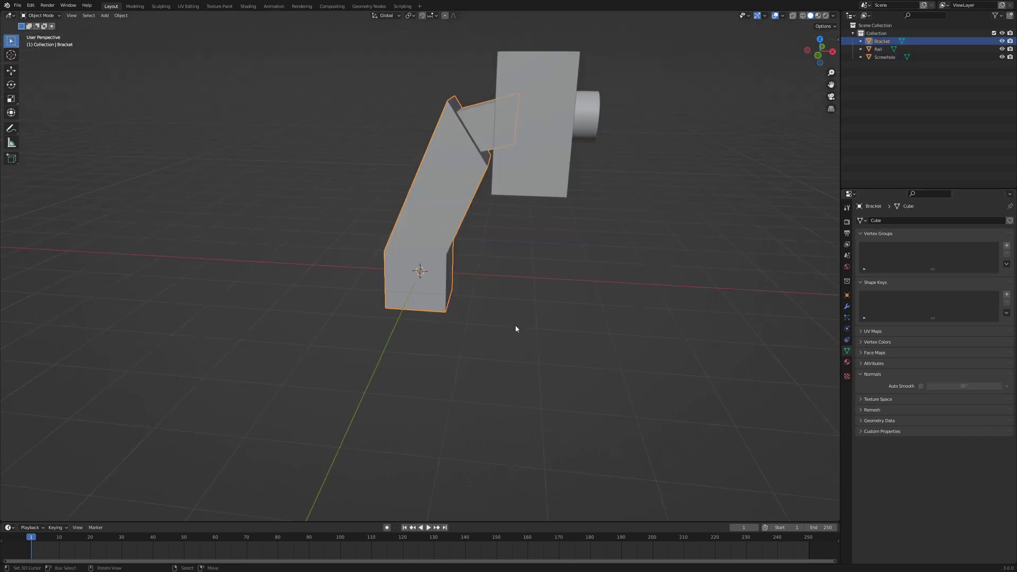
middle_click_drag(533, 290, 526, 299)
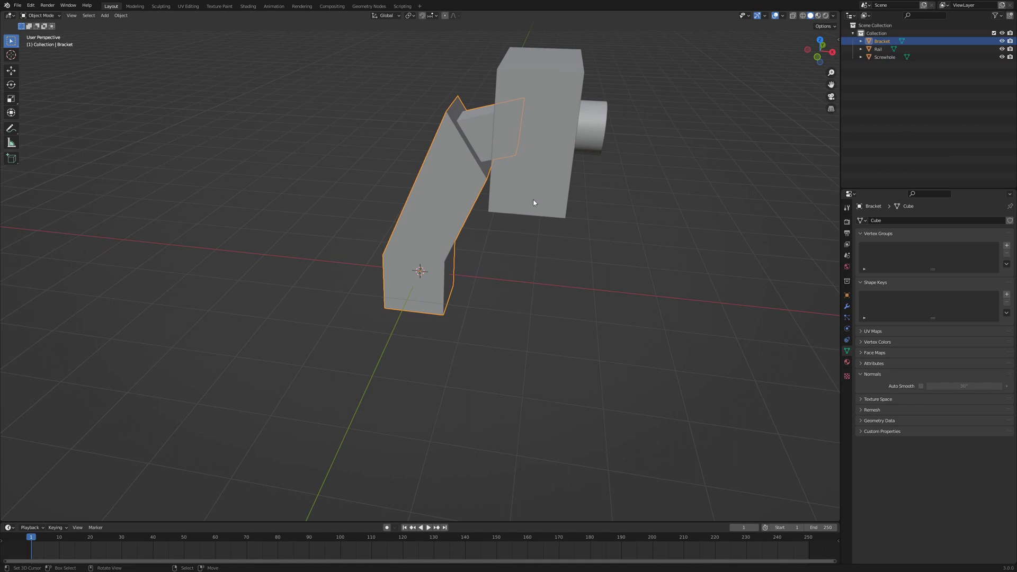
left_click(536, 170)
left_click(599, 131)
middle_click_drag(594, 252, 600, 237)
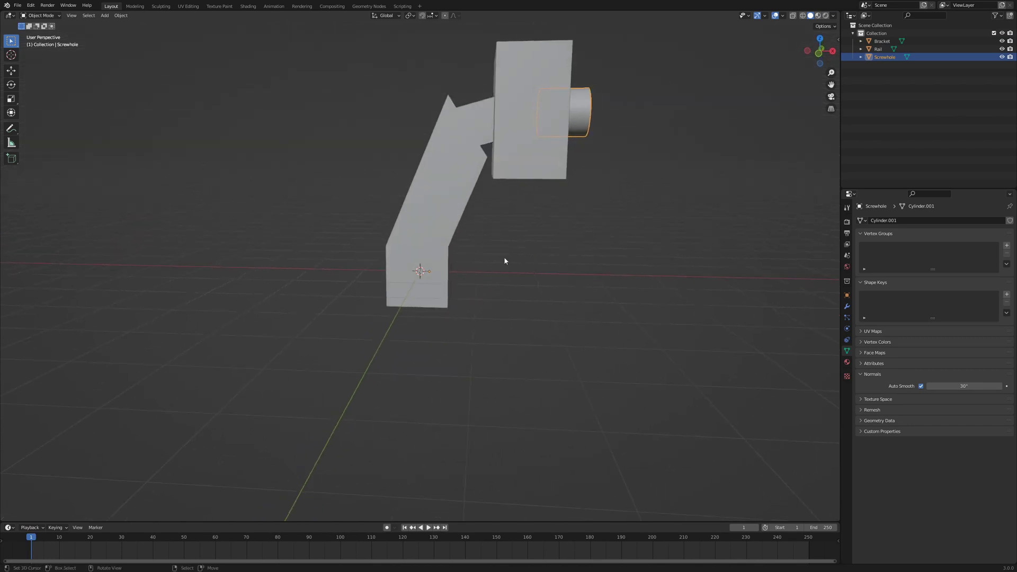
middle_click_drag(599, 143, 581, 158)
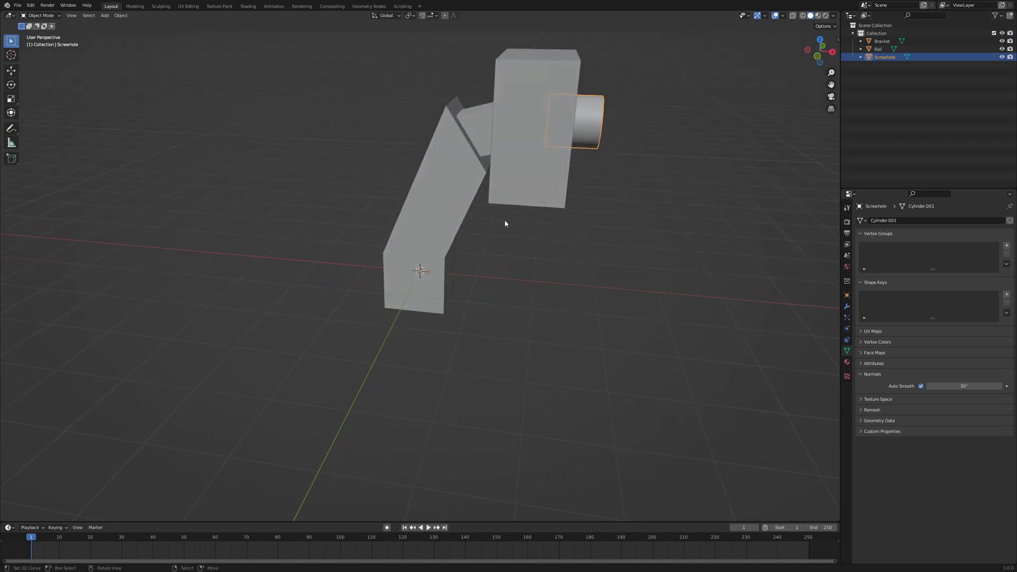
Snap the 3D cursor to the world origin and set the Screwhole's origin to the 3D cursor
key("shift+s")
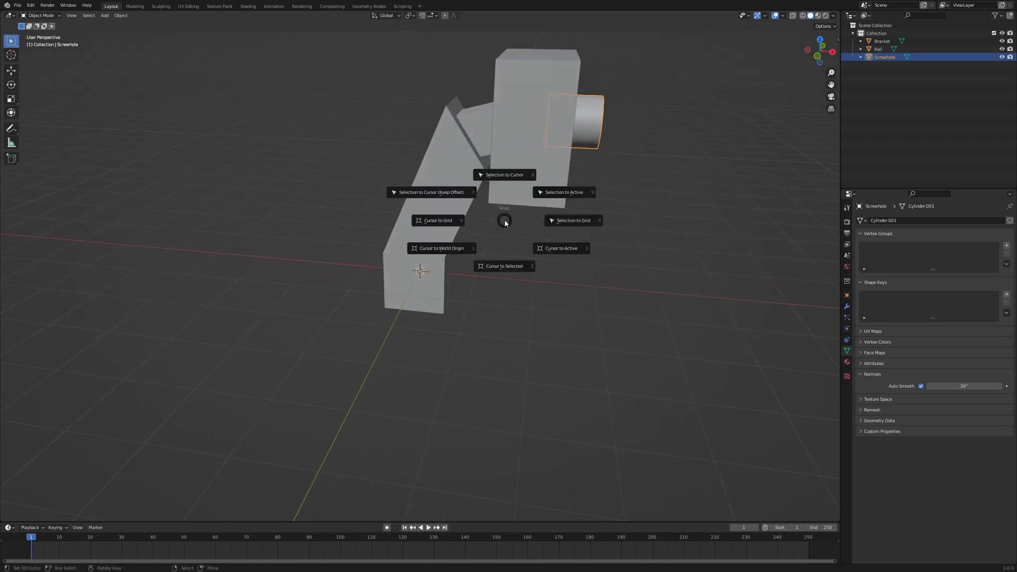
left_click(432, 253)
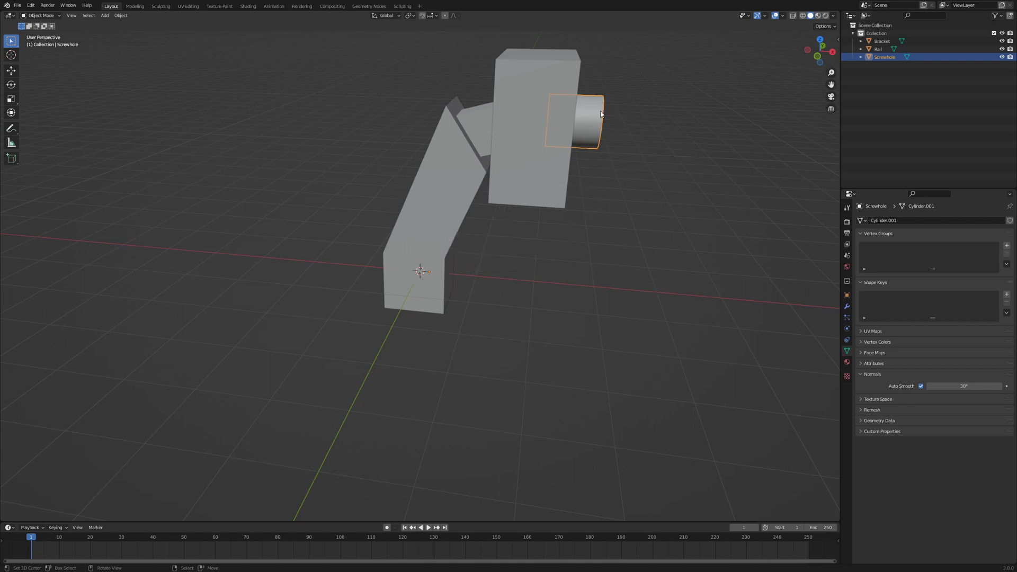
left_click(121, 15)
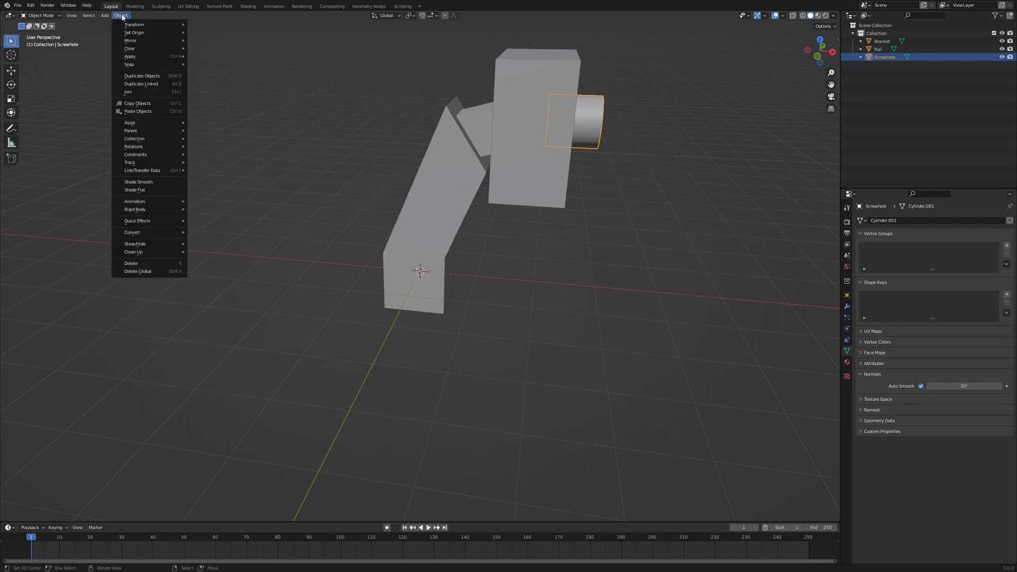
mouse_move(143, 32)
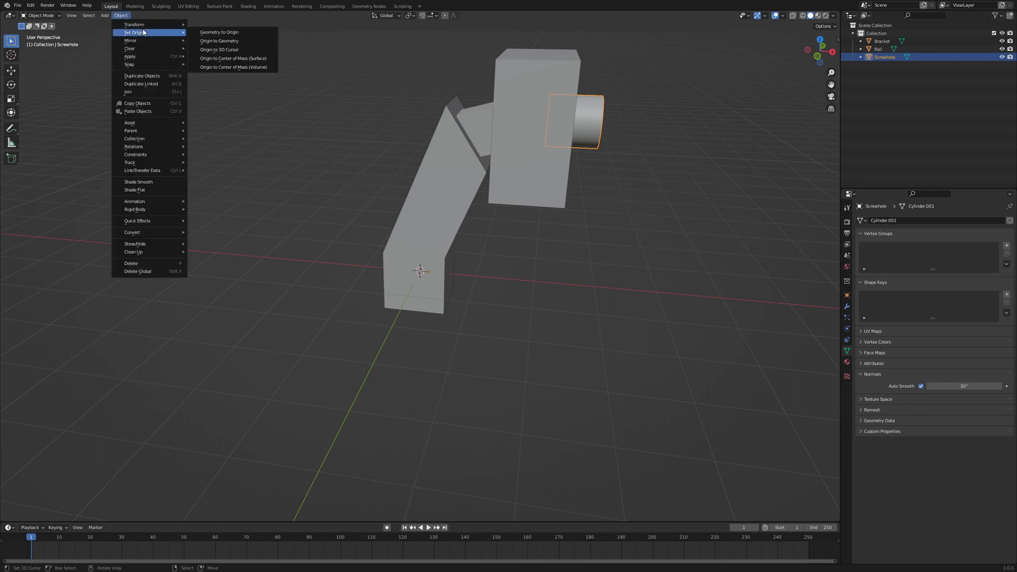
left_click(221, 49)
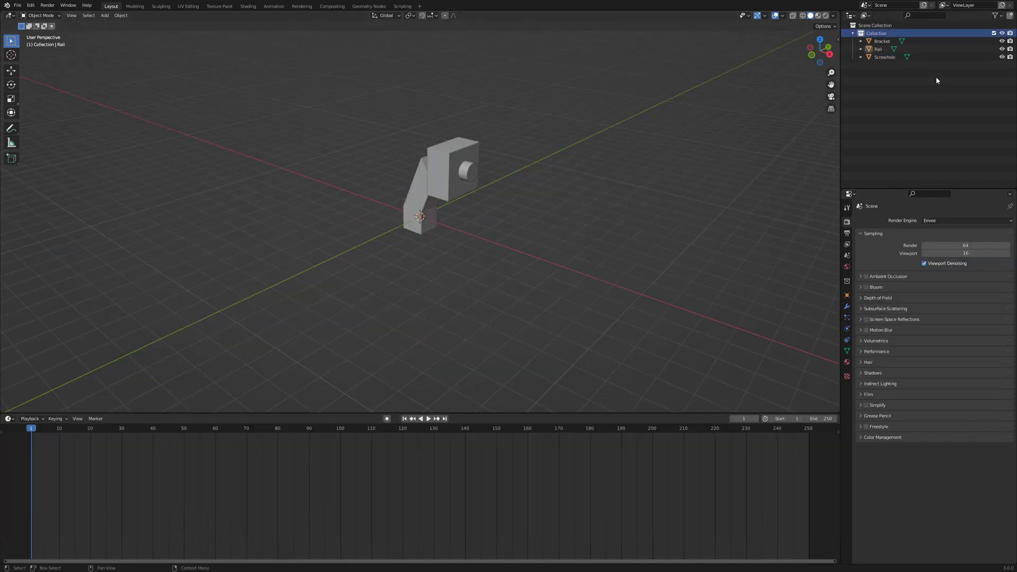
Create a new collection inside Collection named 'invisible'
right_click(878, 26)
left_click(879, 26)
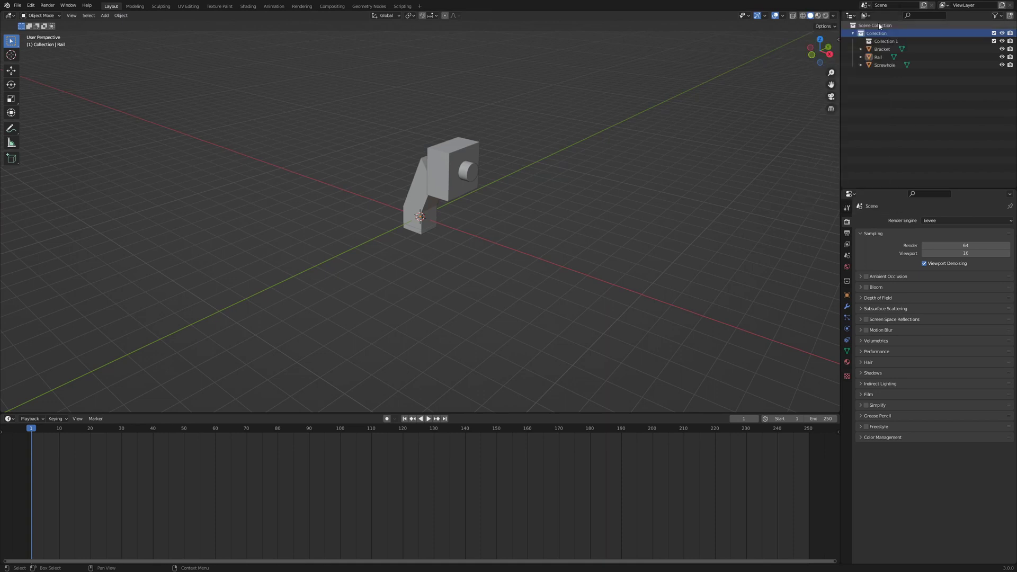
double_click(894, 41)
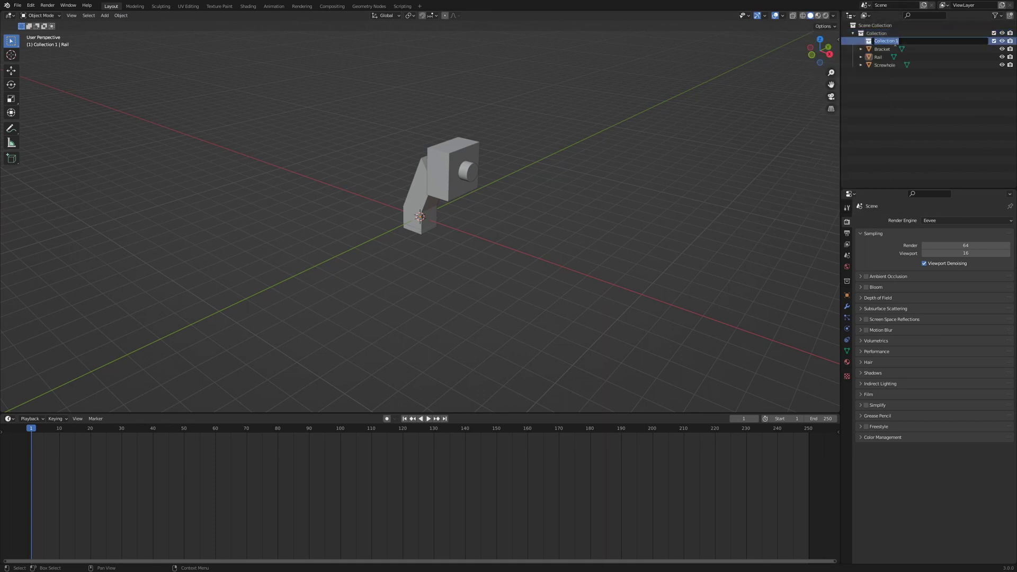
type("invisible")
key("Return")
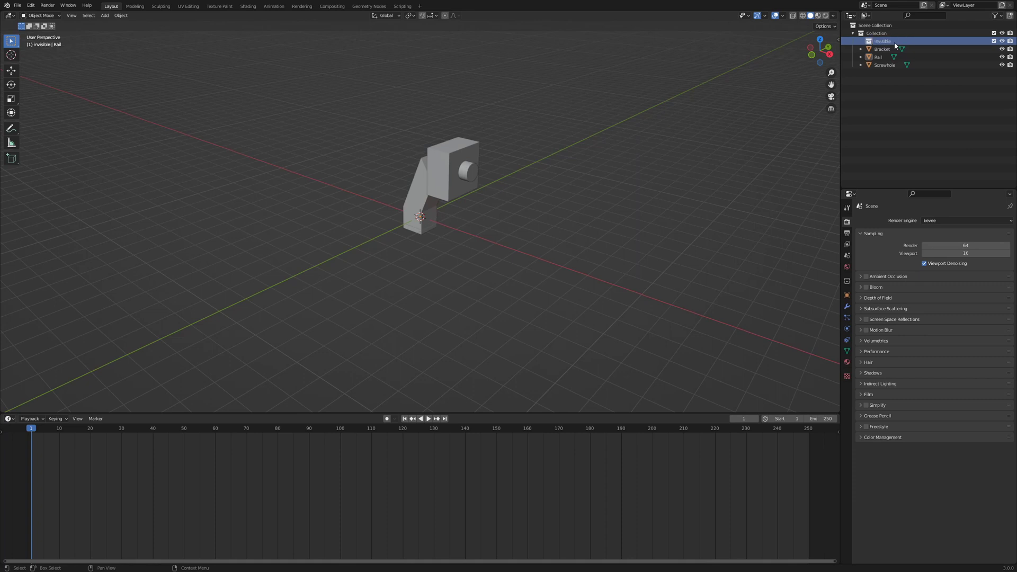
Move Rail and Screwhole into 'invisible' and hide that collection in the viewport
left_click_drag(878, 57, 895, 40)
left_click(893, 65)
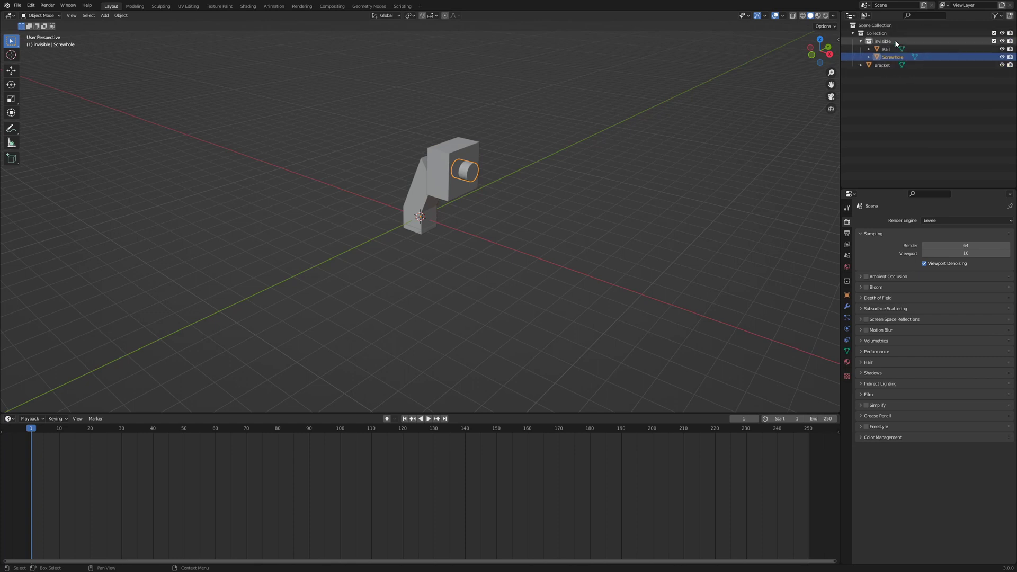
left_click(1002, 42)
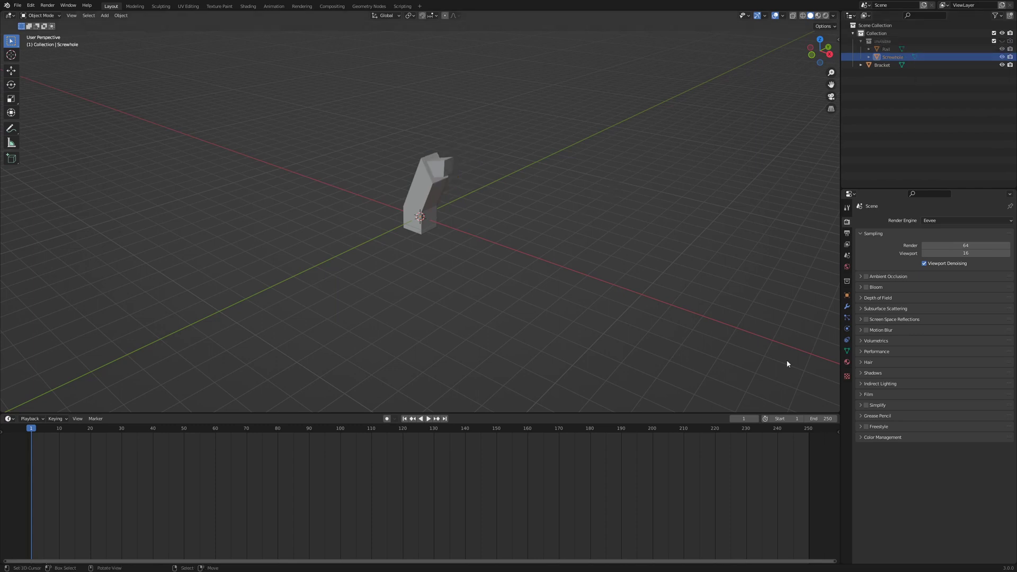
Select the Bracket and add a Geometry Nodes modifier to it
left_click(432, 204)
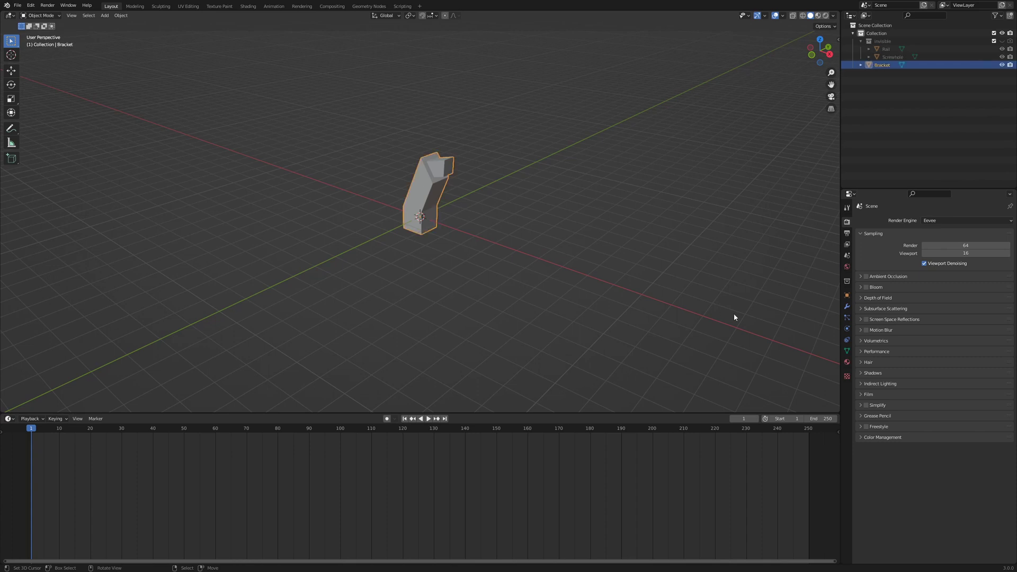
left_click(847, 307)
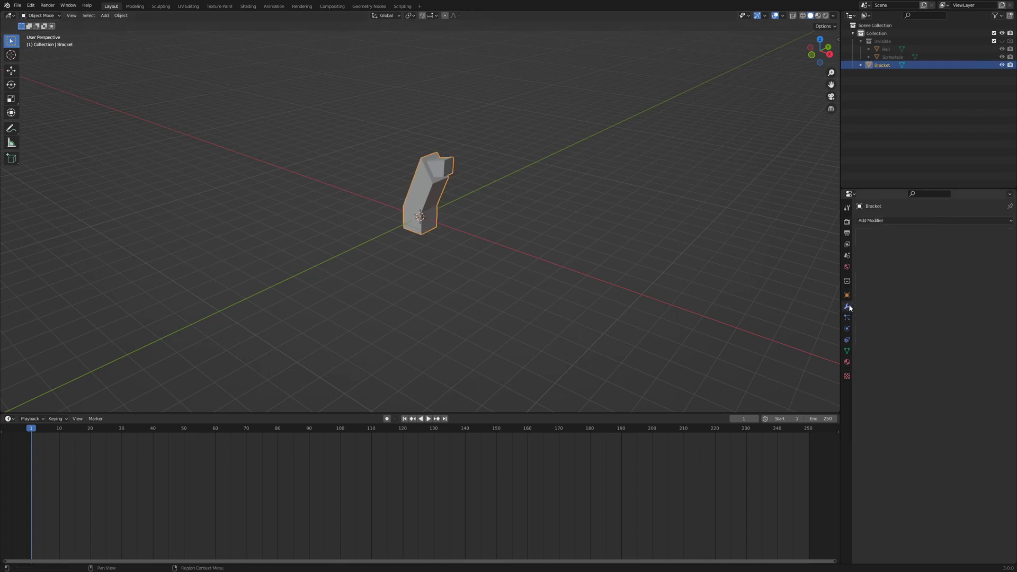
left_click(881, 227)
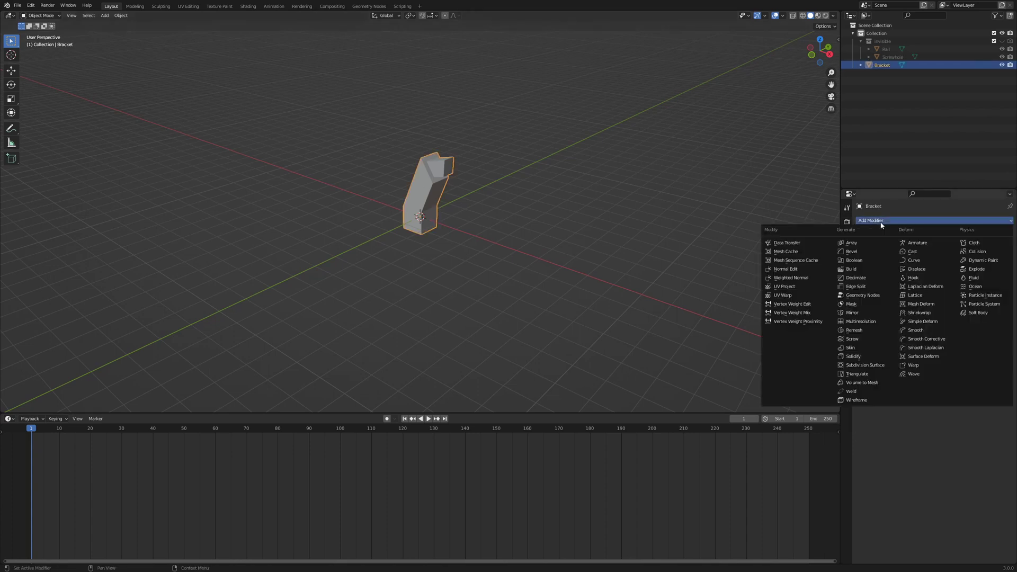
left_click(862, 295)
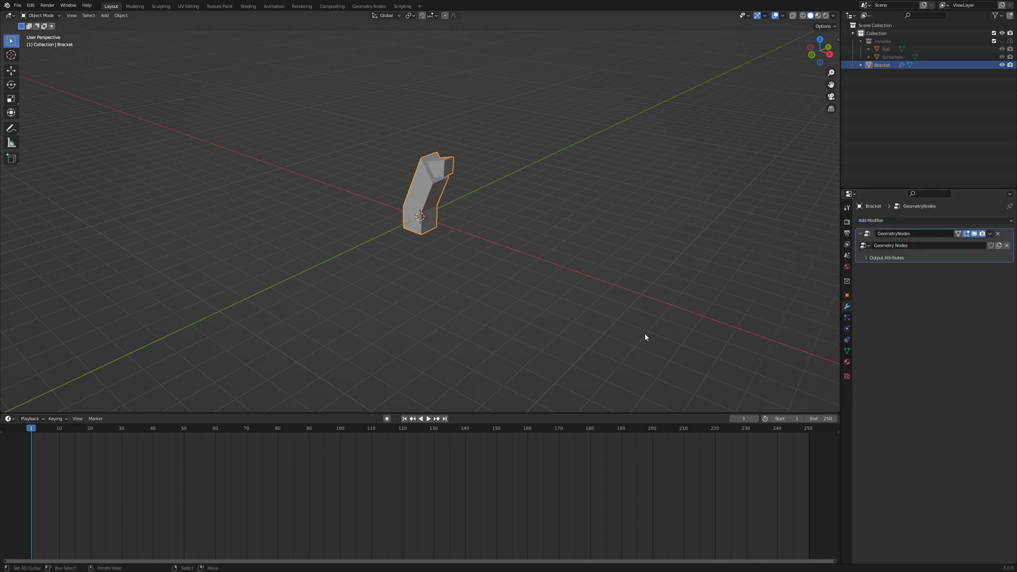
Turn the timeline into a tall Geometry Node Editor with Group Input and Output spread apart
left_click(9, 418)
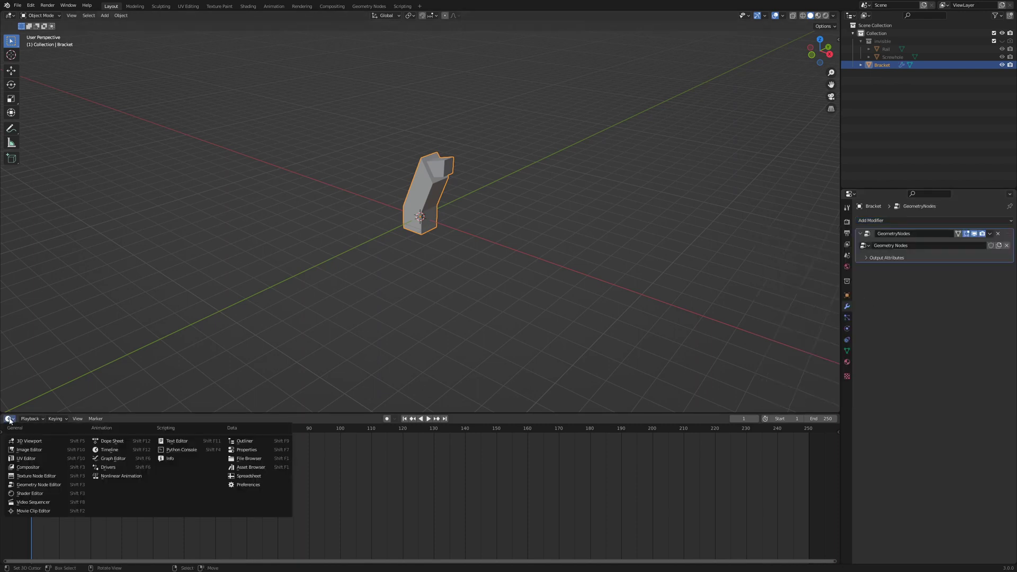
left_click(39, 484)
left_click_drag(332, 413, 338, 286)
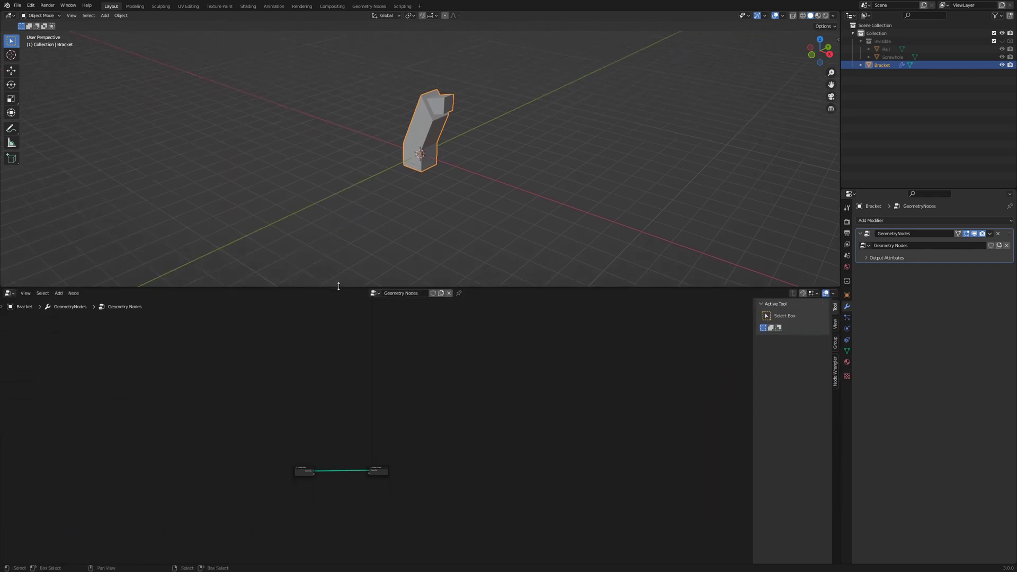
scroll(386, 382, "up", 3)
middle_click_drag(384, 383, 463, 323)
scroll(463, 323, "up", 1)
left_click(287, 465)
left_click_drag(287, 462, 104, 457)
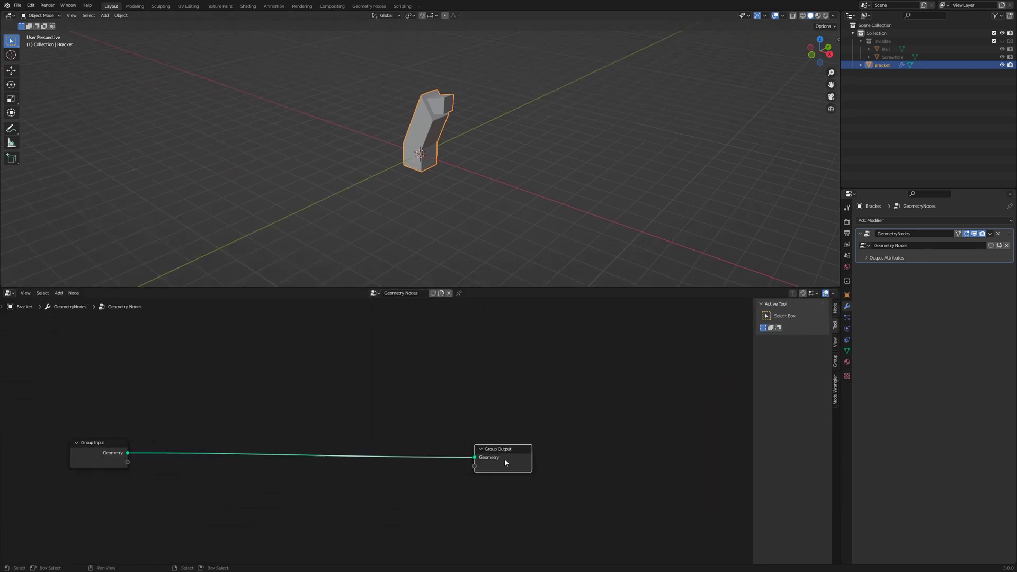
left_click_drag(504, 459, 684, 449)
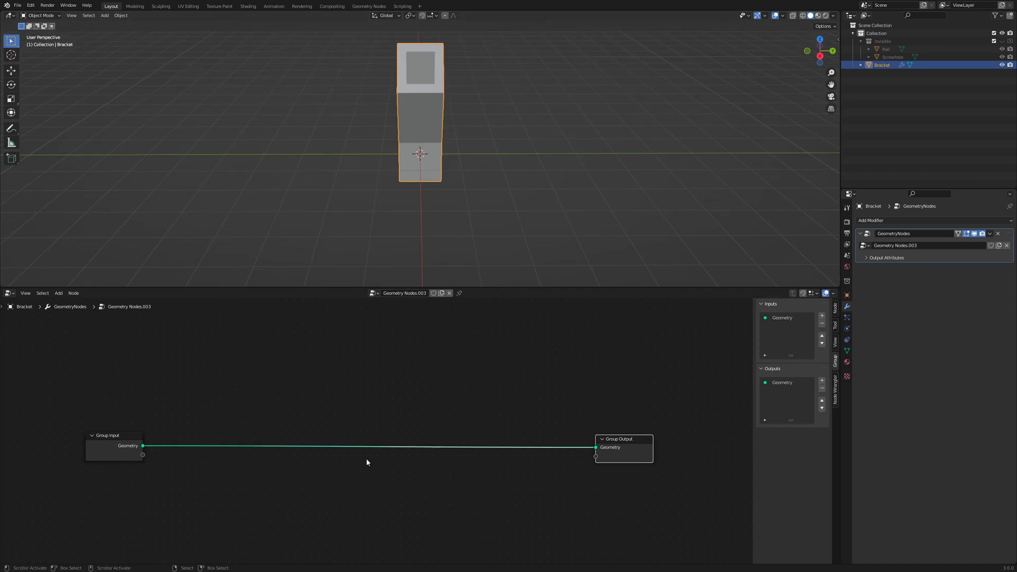
scroll(366, 458, "down", 2)
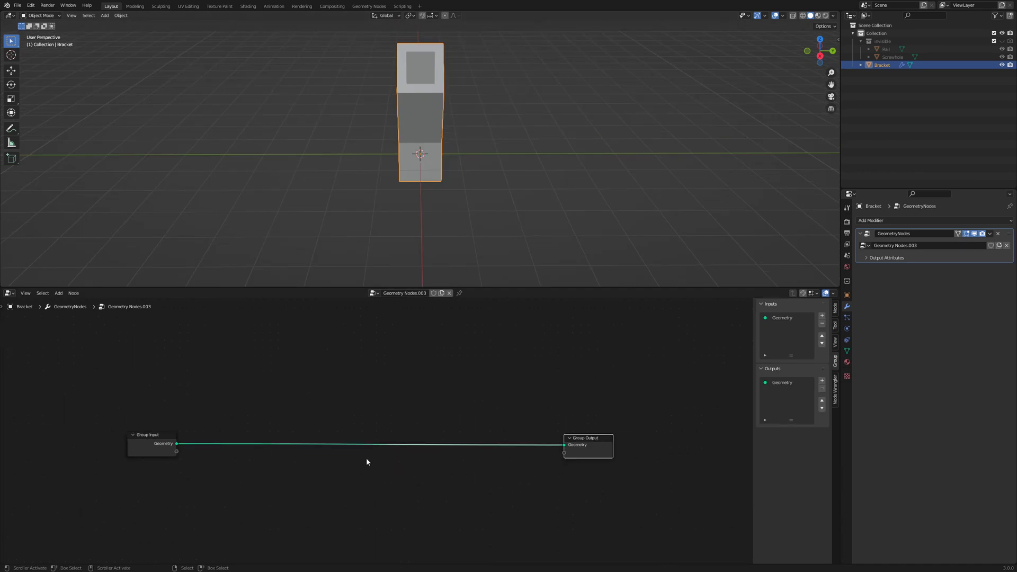
key("shift+a")
mouse_move(290, 475)
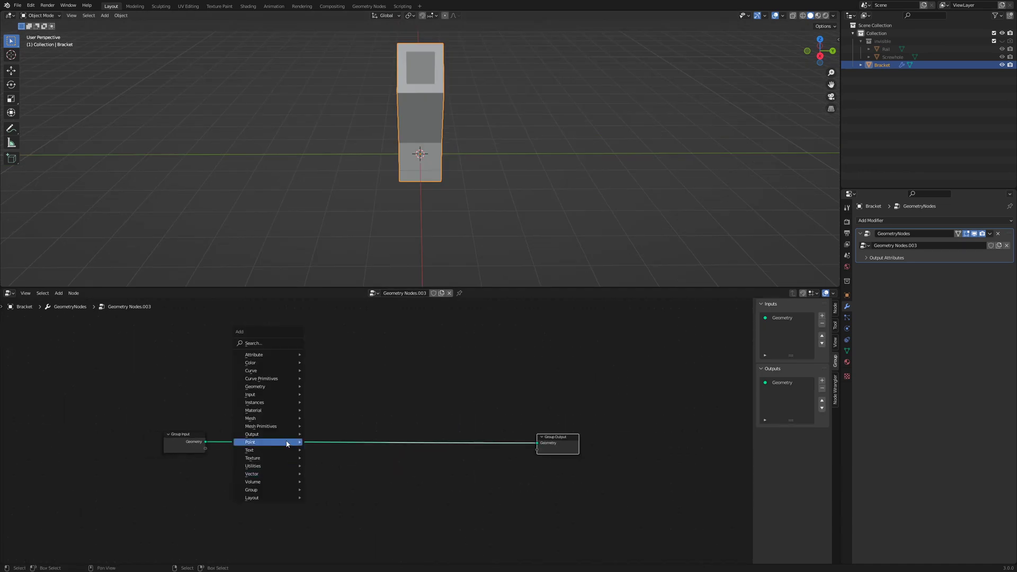
mouse_move(281, 429)
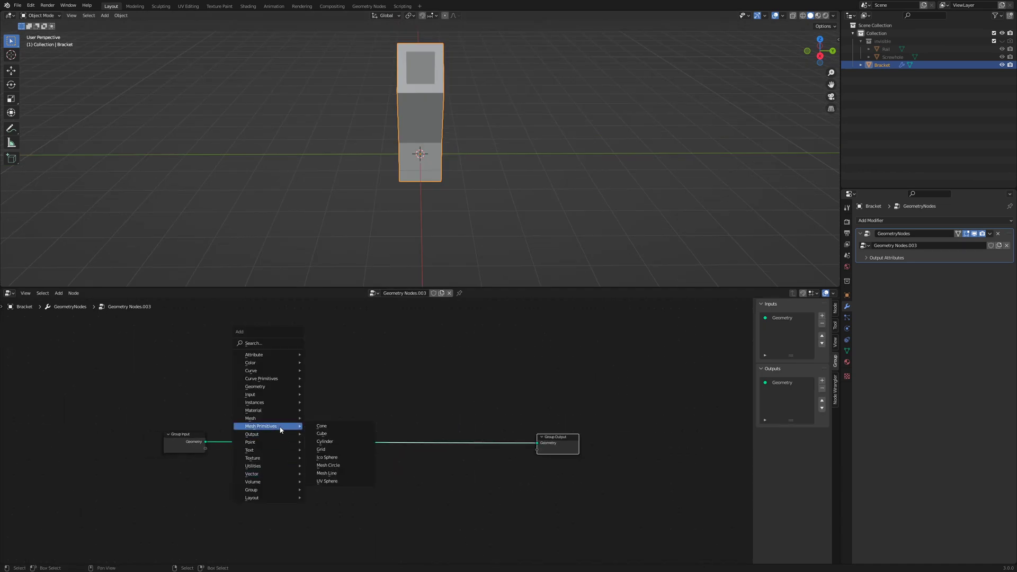
Add a Mesh Line node and expose its Count as a modifier input set to 2
left_click(342, 473)
left_click(337, 474)
key("Home")
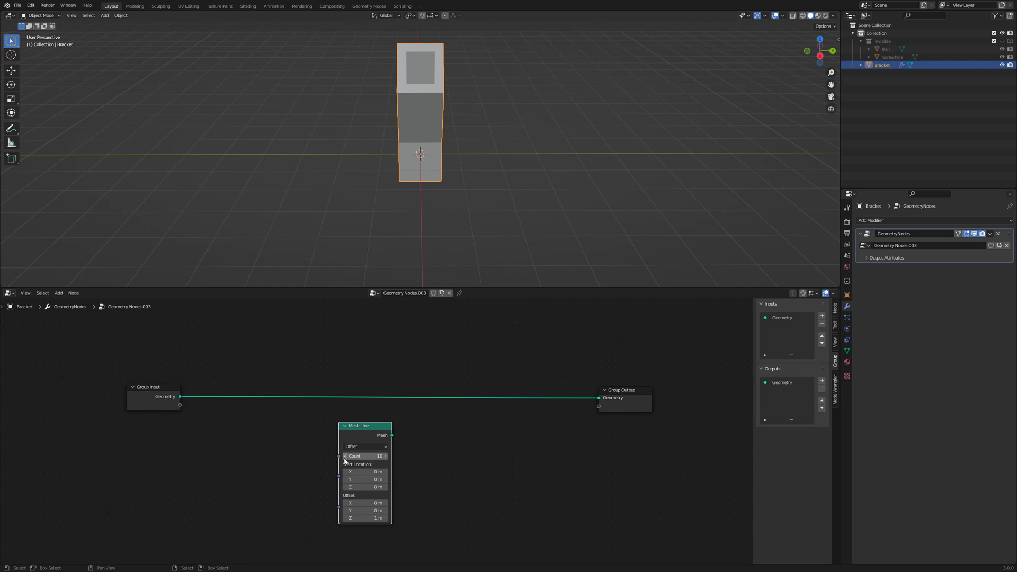
left_click_drag(339, 456, 181, 405)
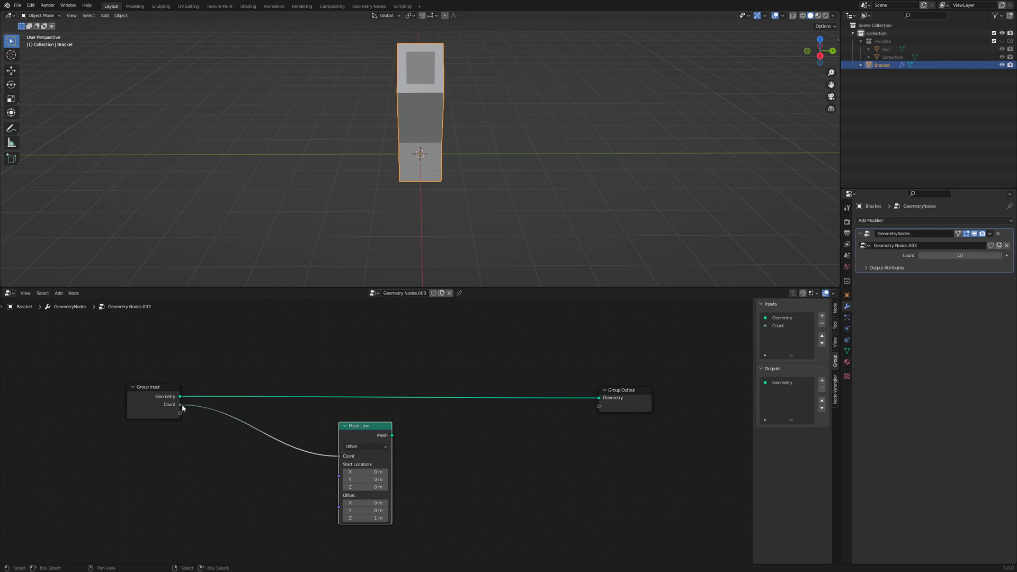
left_click(959, 256)
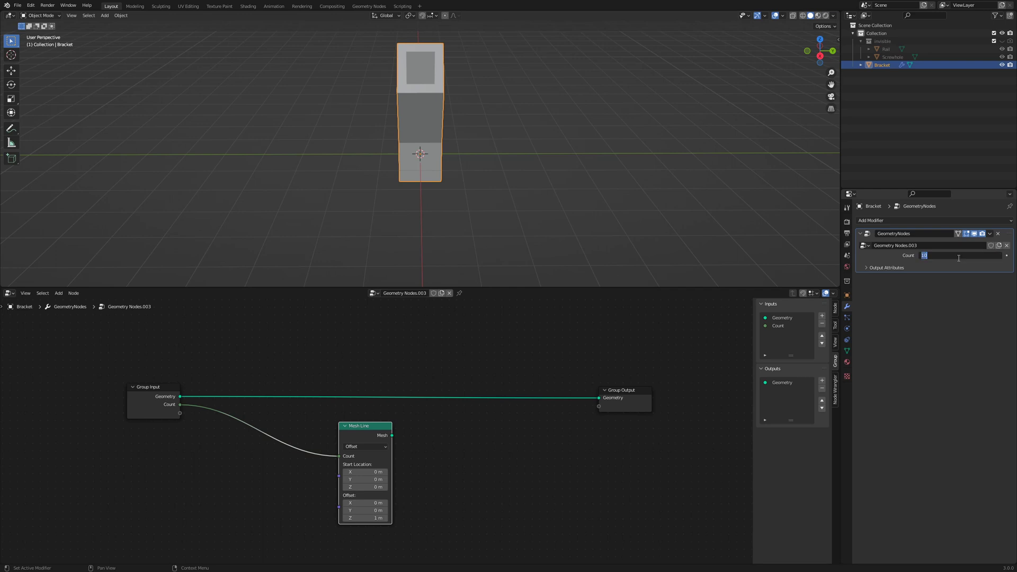
type("2")
key("Return")
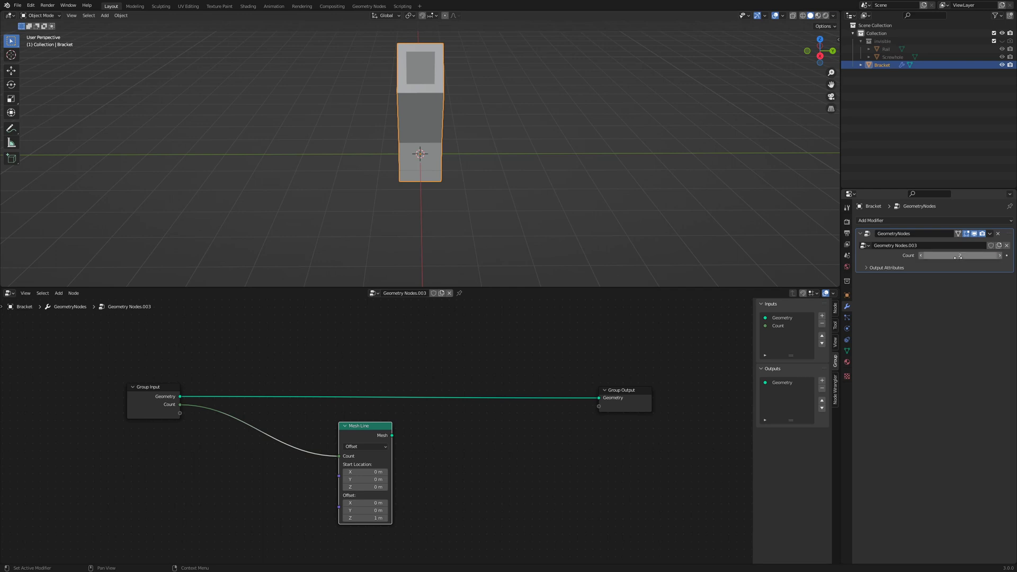
Drive Mesh Line's Offset with a Combine XYZ whose exposed Y is 2, in End Points mode
key("shift+a")
mouse_move(231, 501)
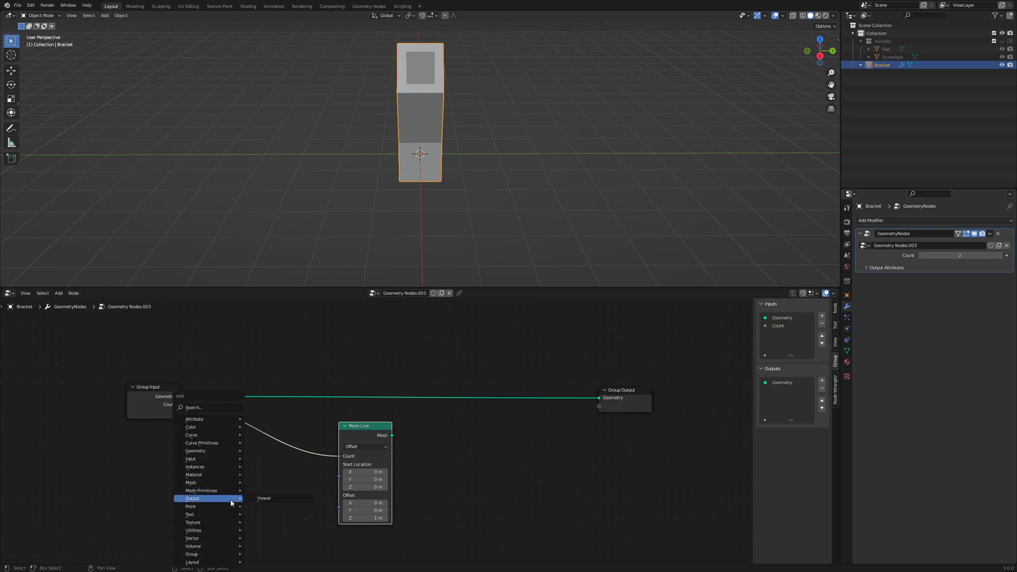
mouse_move(217, 538)
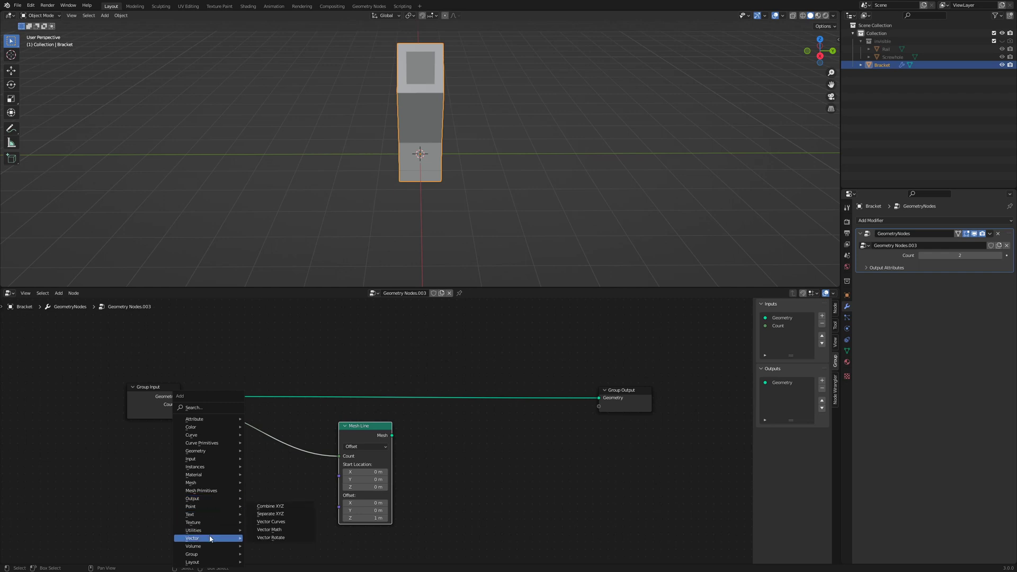
left_click(270, 506)
left_click(264, 478)
left_click_drag(371, 425, 390, 421)
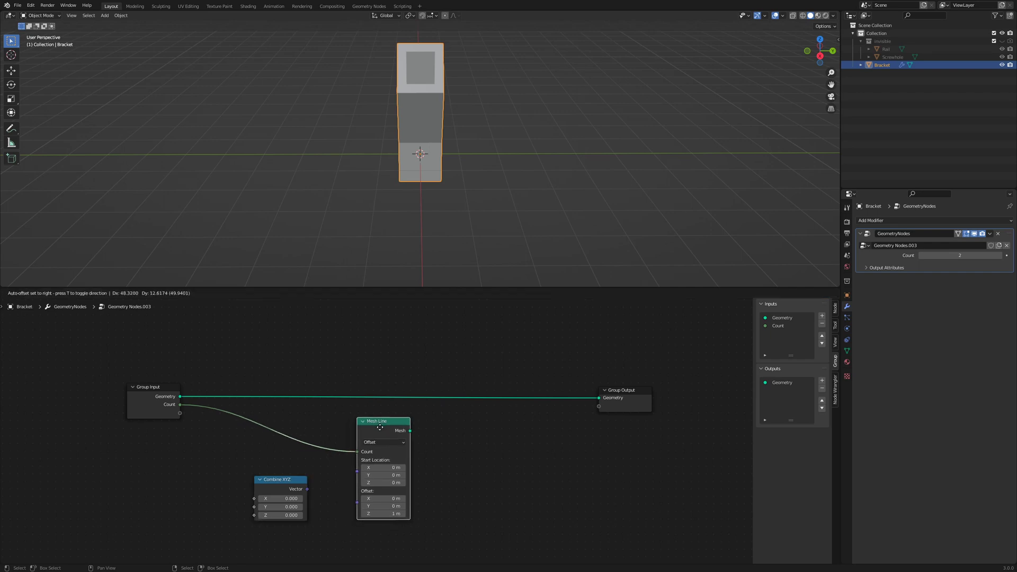
left_click_drag(312, 491, 356, 503)
left_click_drag(281, 490, 180, 413)
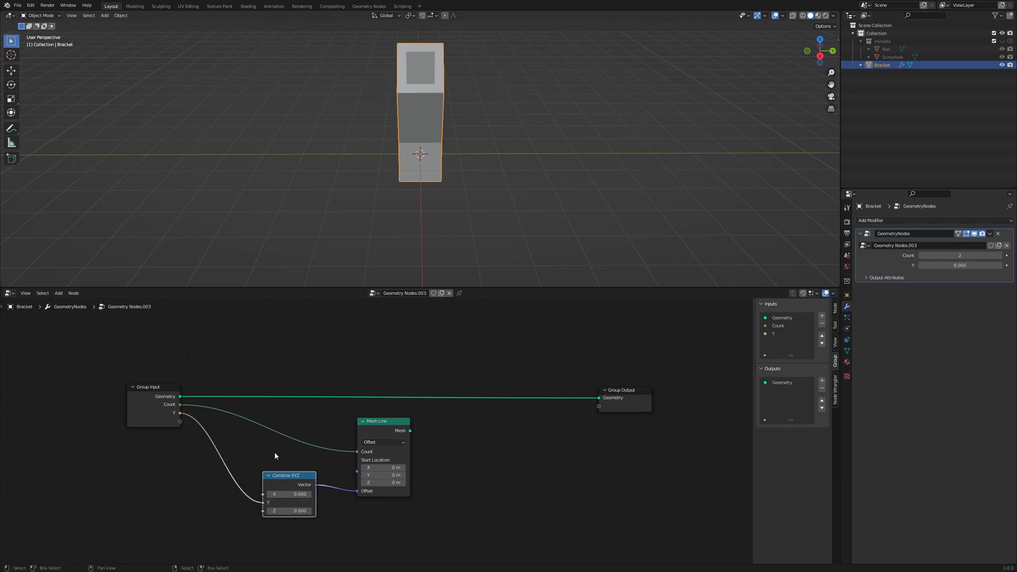
left_click(952, 264)
type("2")
key("Return")
left_click(390, 442)
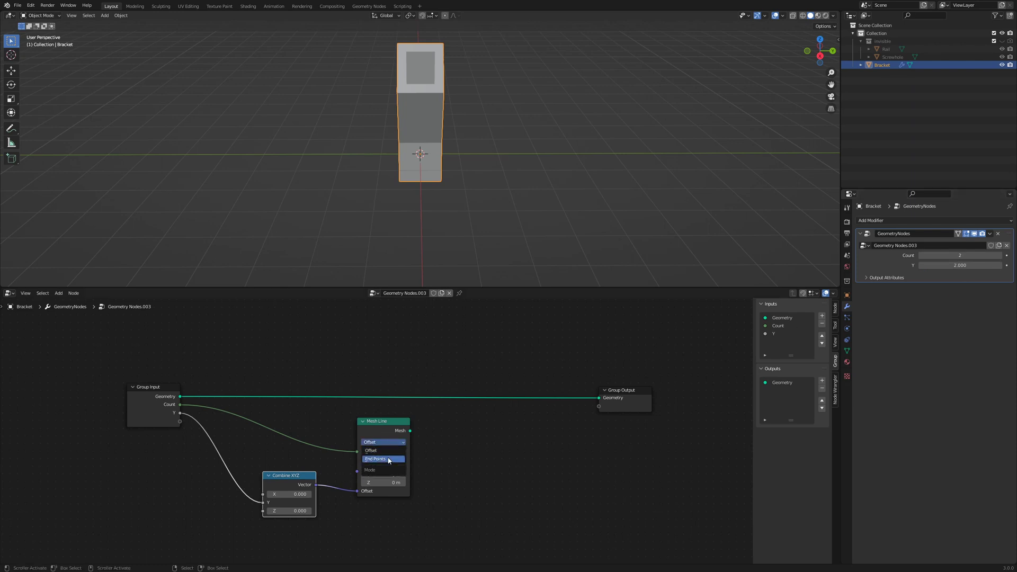
left_click(390, 459)
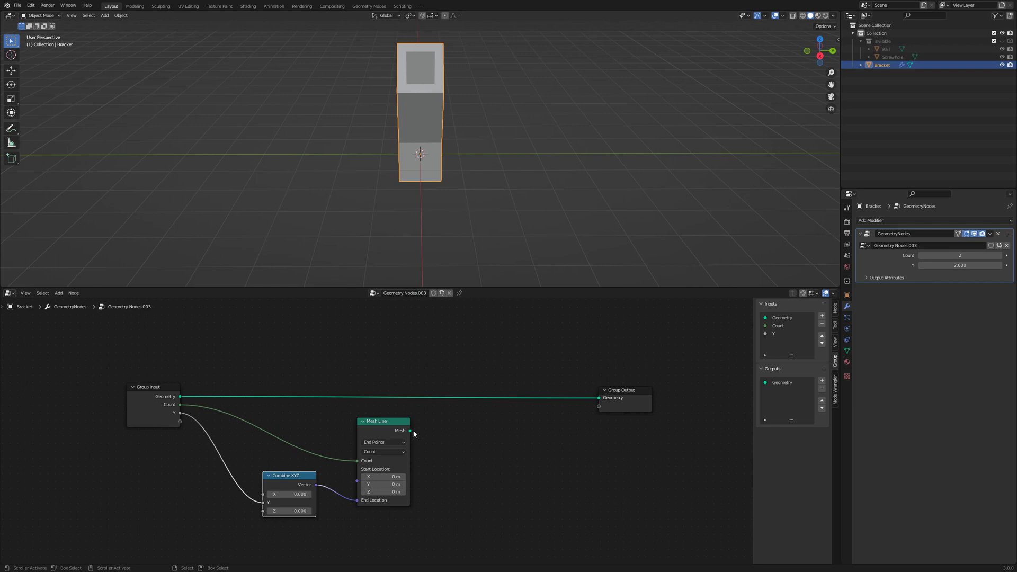
Send Mesh Line to the output, then set modifier Count to 5 and Y to 7.71
left_click_drag(411, 431, 599, 400)
middle_click_drag(546, 199, 447, 162)
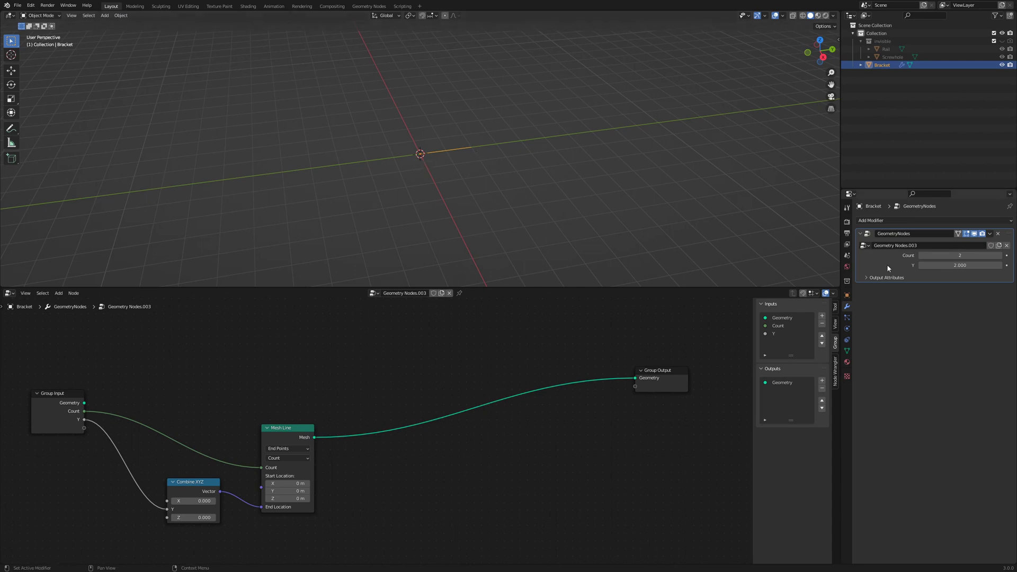
left_click_drag(987, 255, 1002, 257)
left_click_drag(944, 265, 715, 345)
Instance the input Bracket geometry on the Mesh Line points and raise Y to 14.25
key("shift+a")
mouse_move(428, 385)
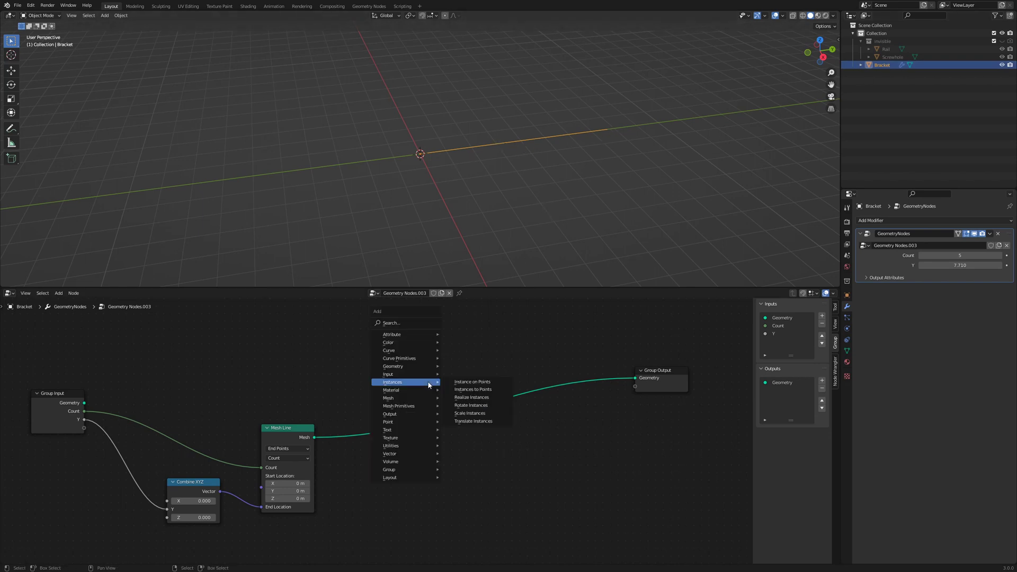
left_click(461, 383)
left_click(503, 421)
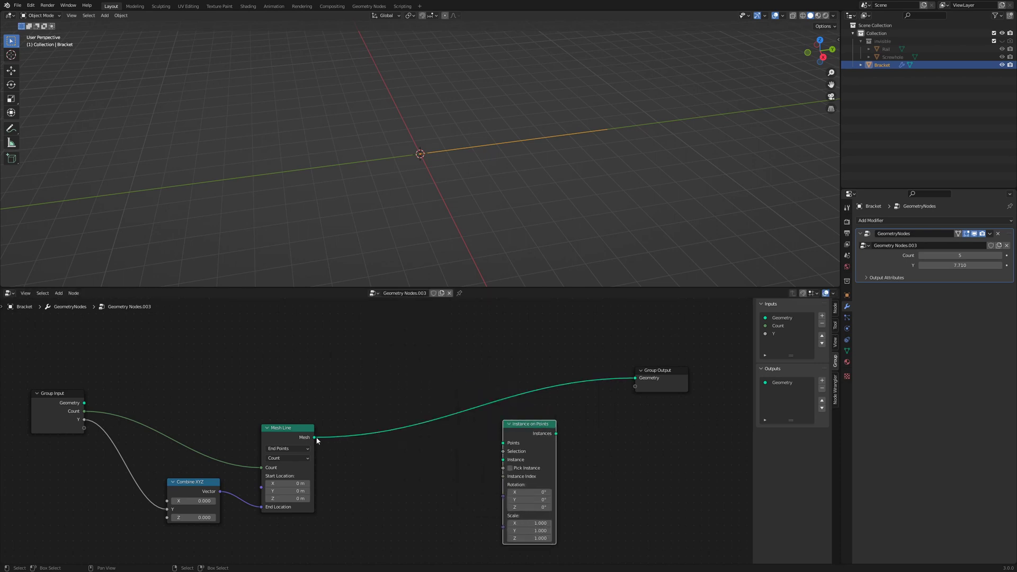
mouse_move(314, 439)
left_click_drag(314, 438, 635, 378)
left_click_drag(529, 424, 503, 358)
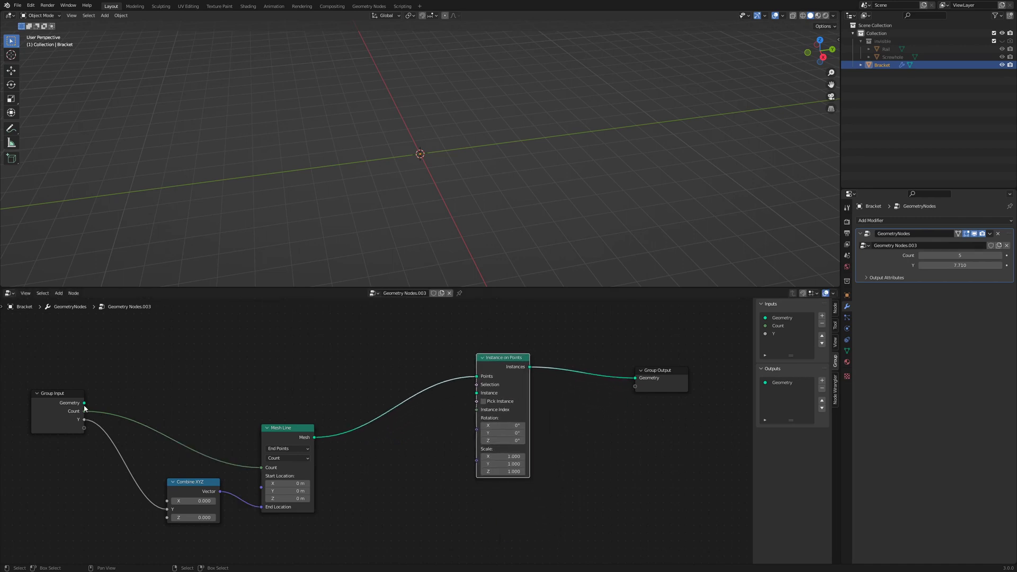
mouse_move(85, 406)
left_click_drag(86, 402, 476, 394)
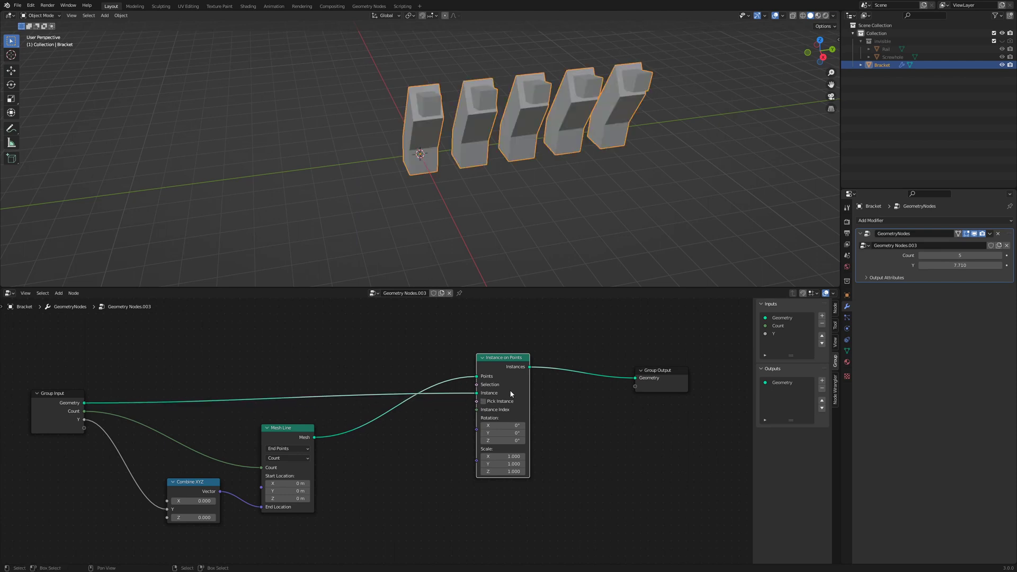
left_click_drag(959, 265, 1003, 265)
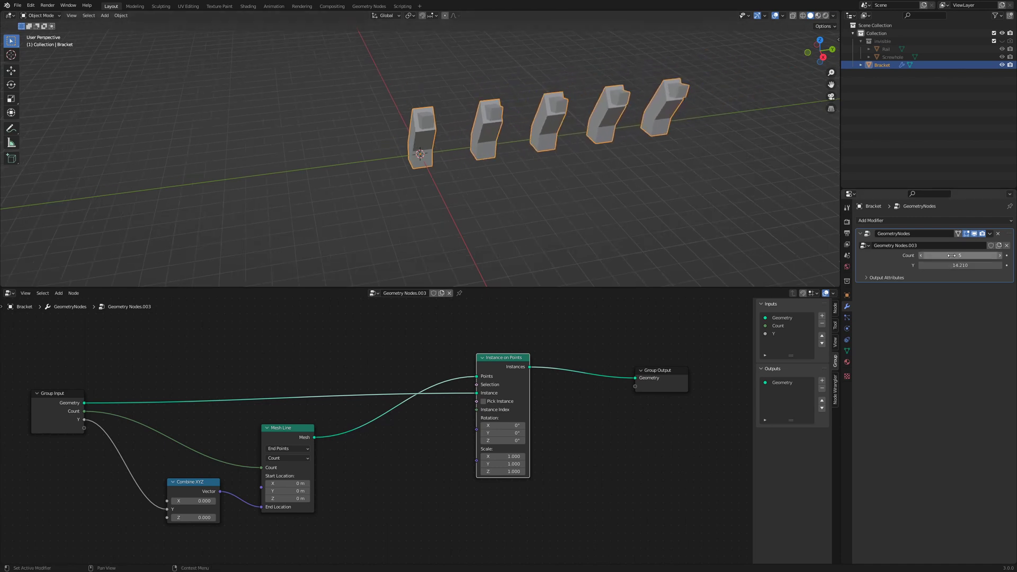
Lower the modifier's Count from 5 to 3
left_click(920, 256)
left_click(920, 256)
middle_click_drag(565, 149, 523, 137)
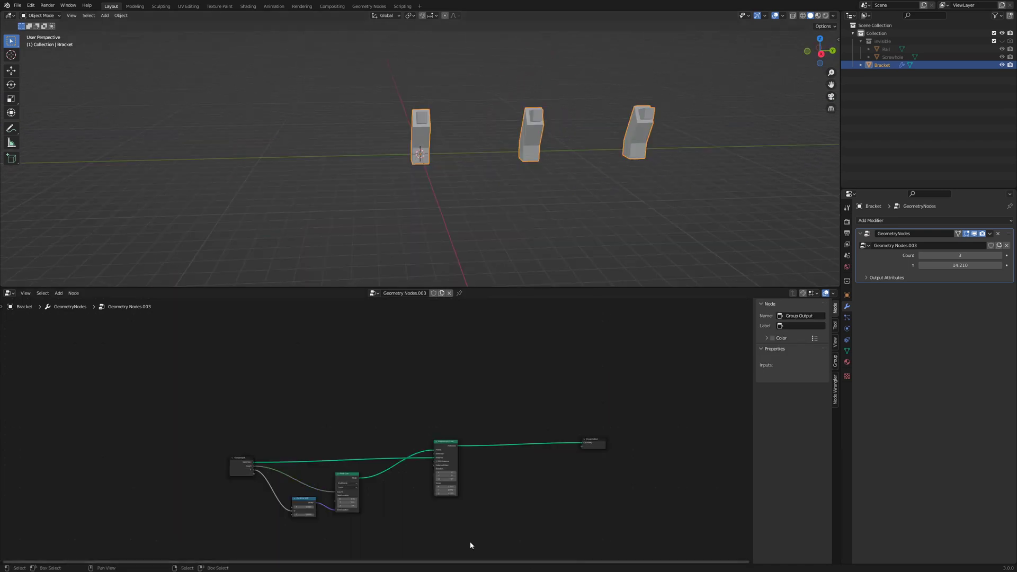
Wrap the four bracket nodes in a frame labelled 'Bracket' with label size 52
left_click_drag(185, 395, 476, 536)
key("ctrl+j")
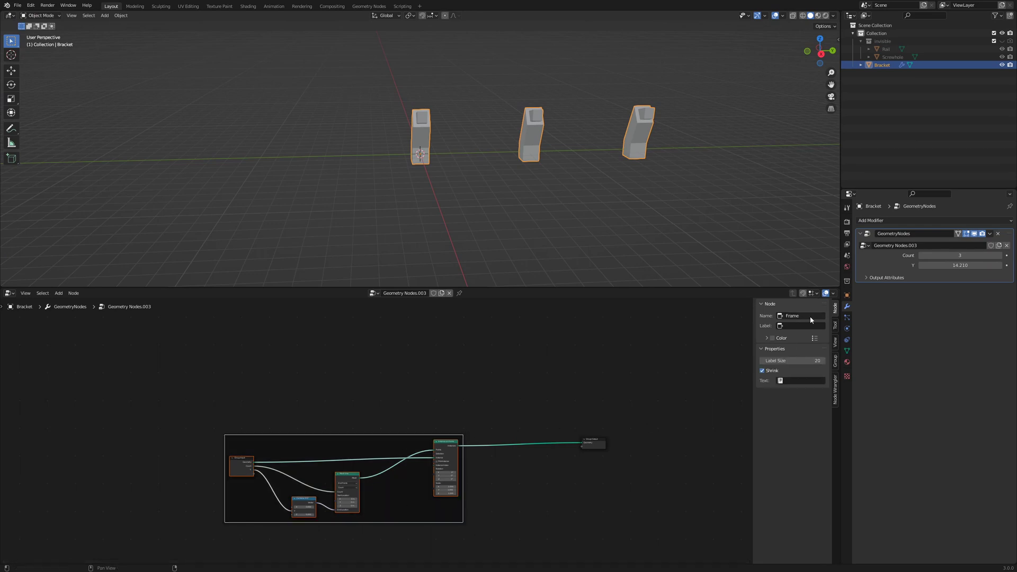
type("Bracket")
key("Return")
left_click_drag(783, 361, 831, 361)
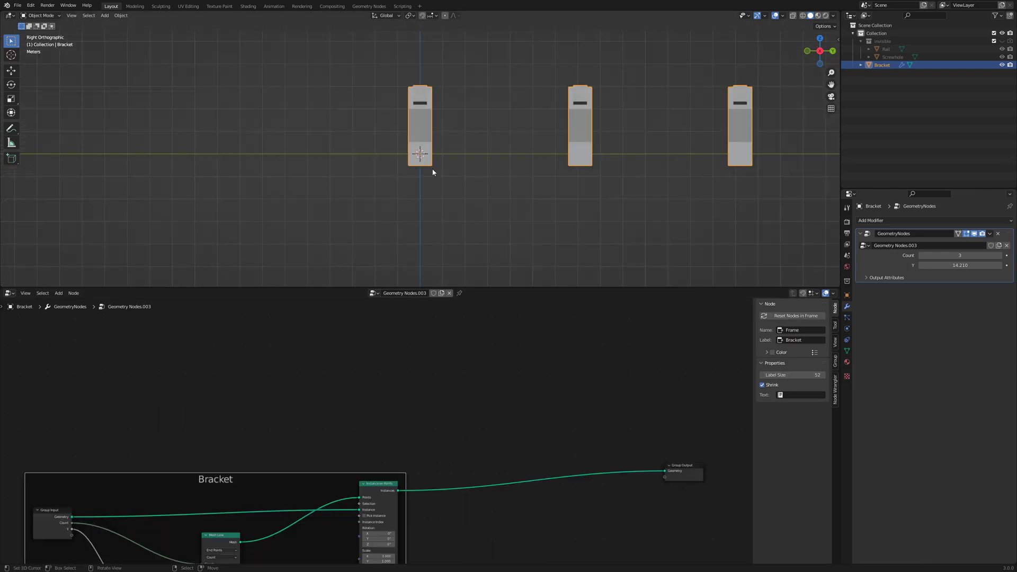
Insert a Join Geometry node before the Group Output
key("shift+a")
mouse_move(517, 435)
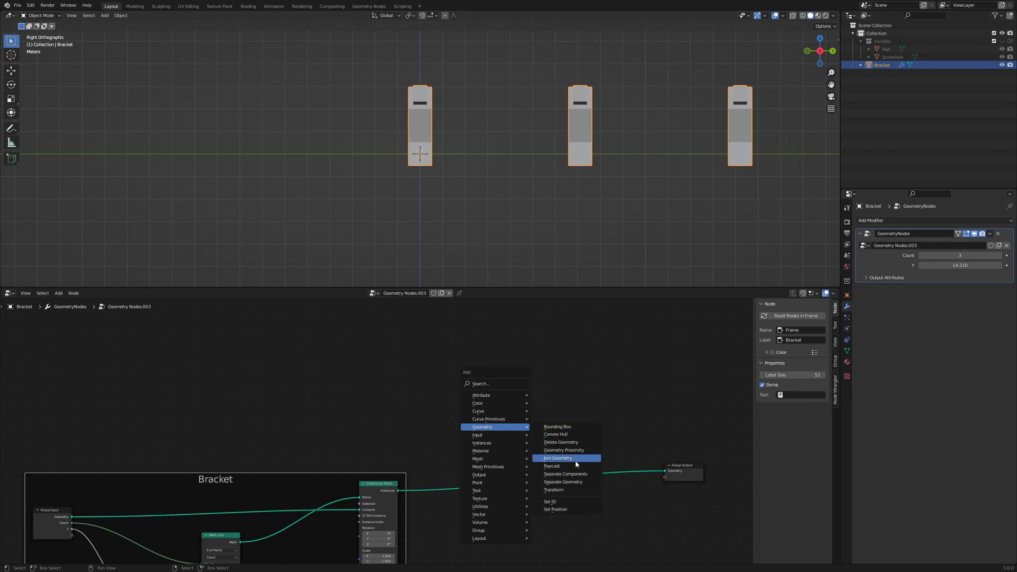
left_click(557, 458)
left_click(561, 463)
Add an Object Info node set to Rail and join its geometry with the brackets
key("shift+a")
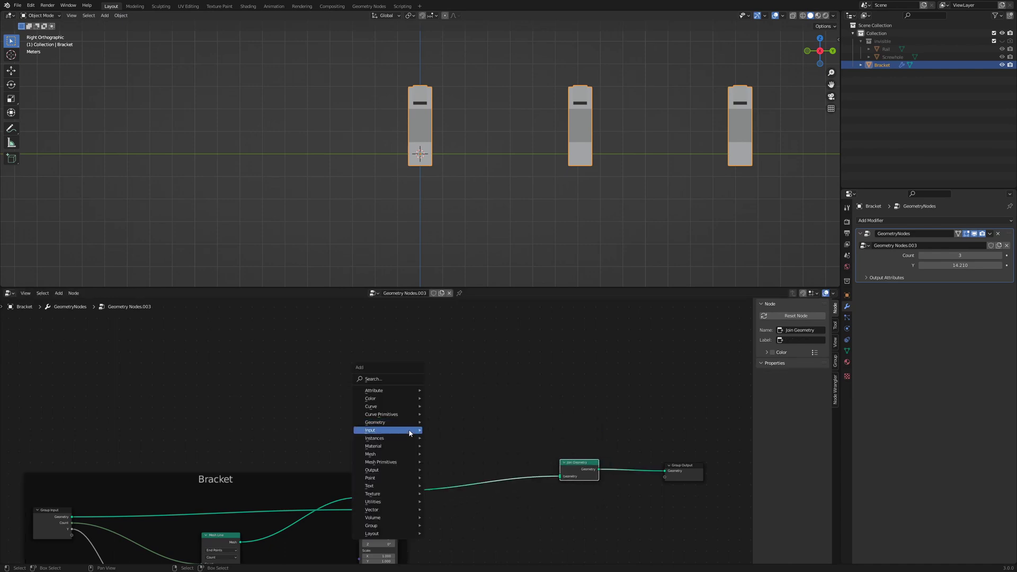
mouse_move(410, 435)
left_click(448, 477)
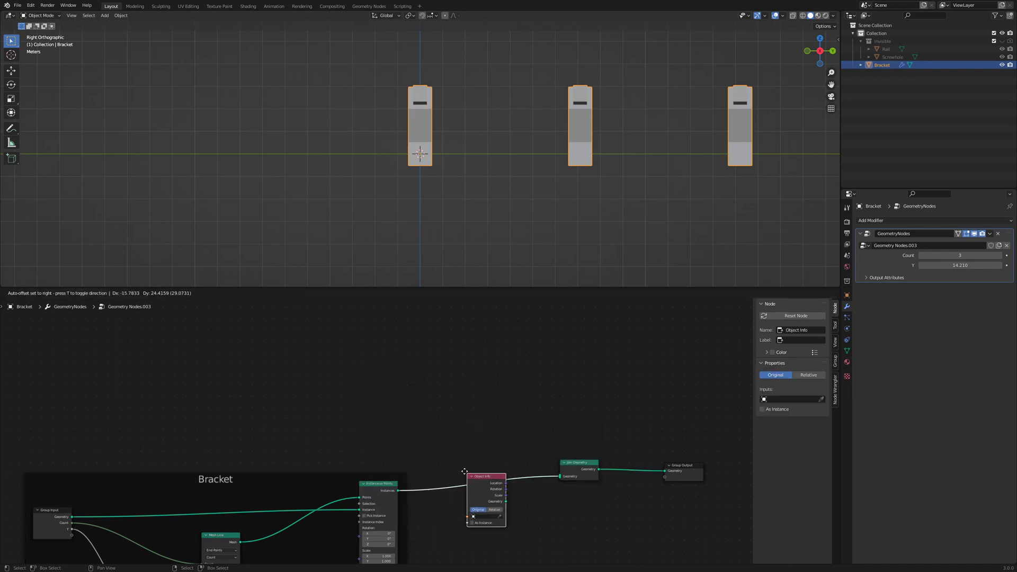
left_click(371, 407)
scroll(460, 439, "up", 1)
left_click(406, 448)
left_click(409, 468)
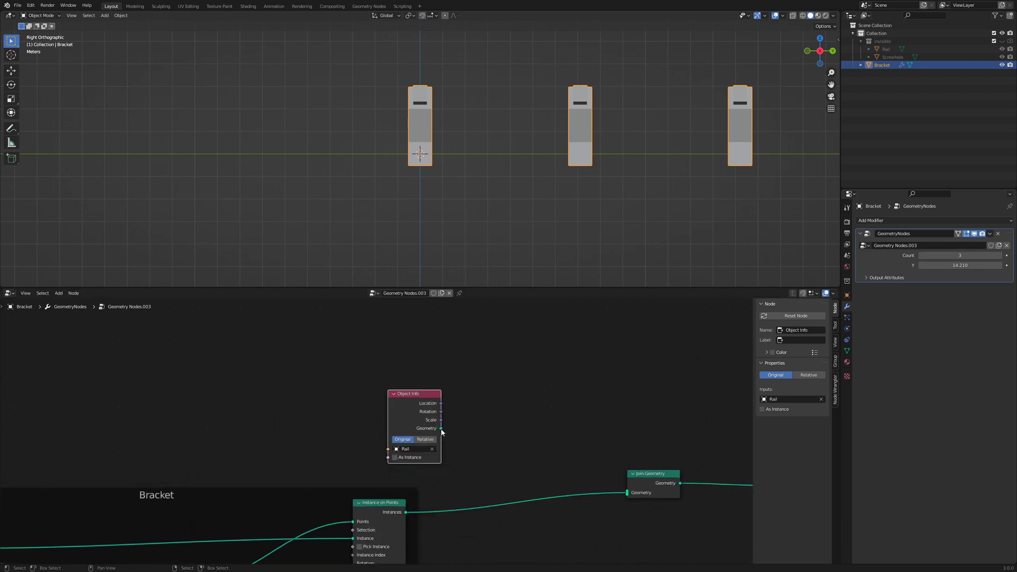
left_click_drag(441, 428, 626, 494)
scroll(450, 448, "down", 3)
left_click_drag(393, 418, 141, 384)
Zoom the node editor in and out to inspect the Rail-related nodes
scroll(445, 94, "up", 1)
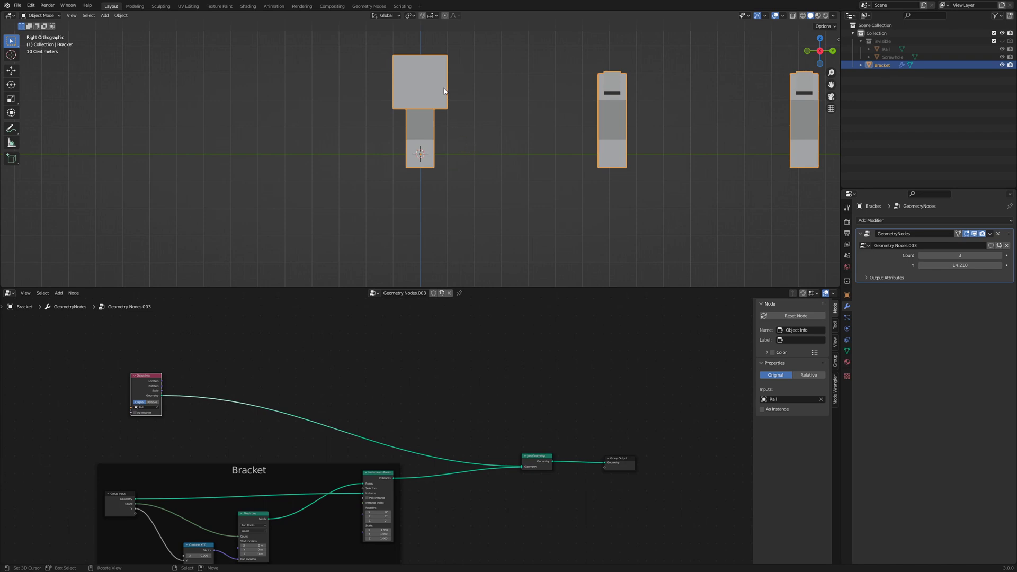
scroll(457, 132, "down", 3)
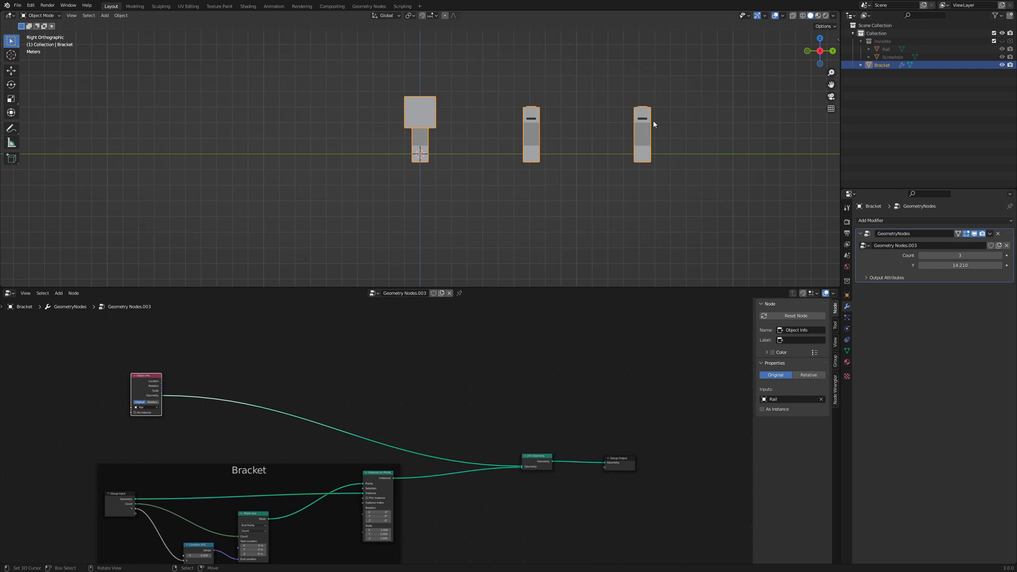
scroll(415, 124, "up", 1)
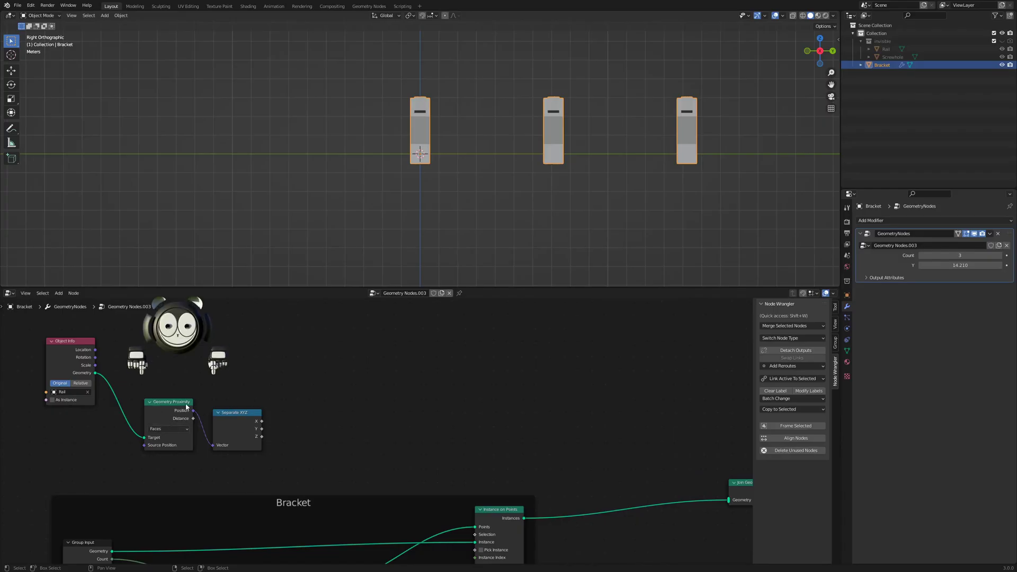
Set Geometry Proximity to Points and tidy it and Separate XYZ up-left
left_click(170, 429)
left_click(170, 442)
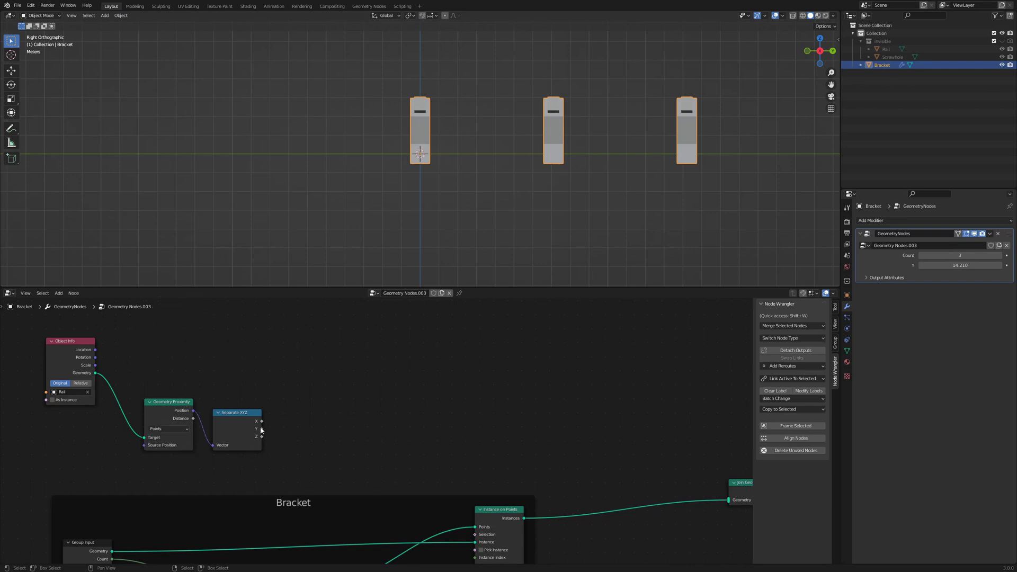
left_click_drag(183, 418, 166, 413)
left_click_drag(231, 417, 214, 411)
Add a Greater Than Math node comparing Separate XYZ's Y against a threshold of 0
key("shift+a")
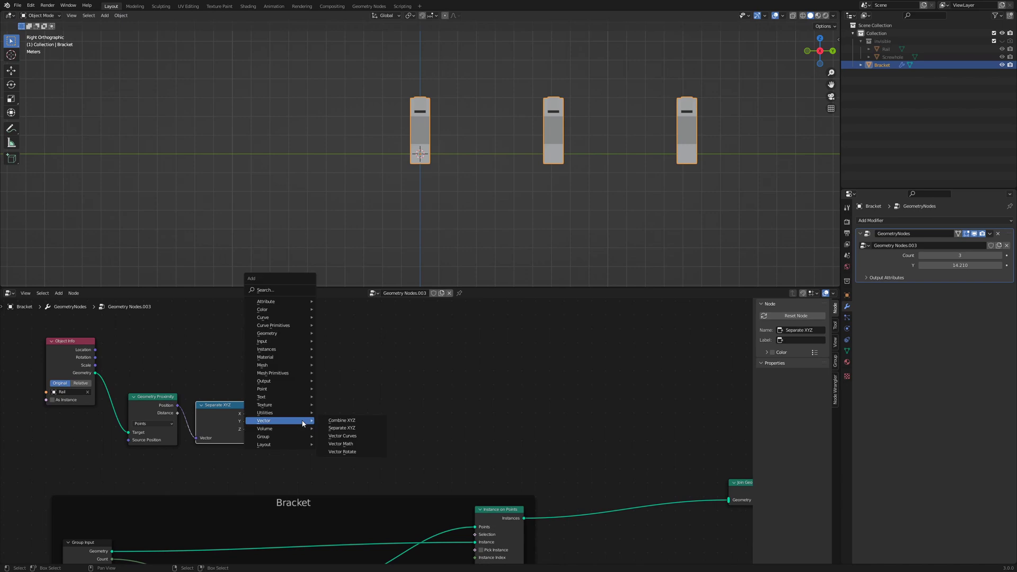
mouse_move(286, 418)
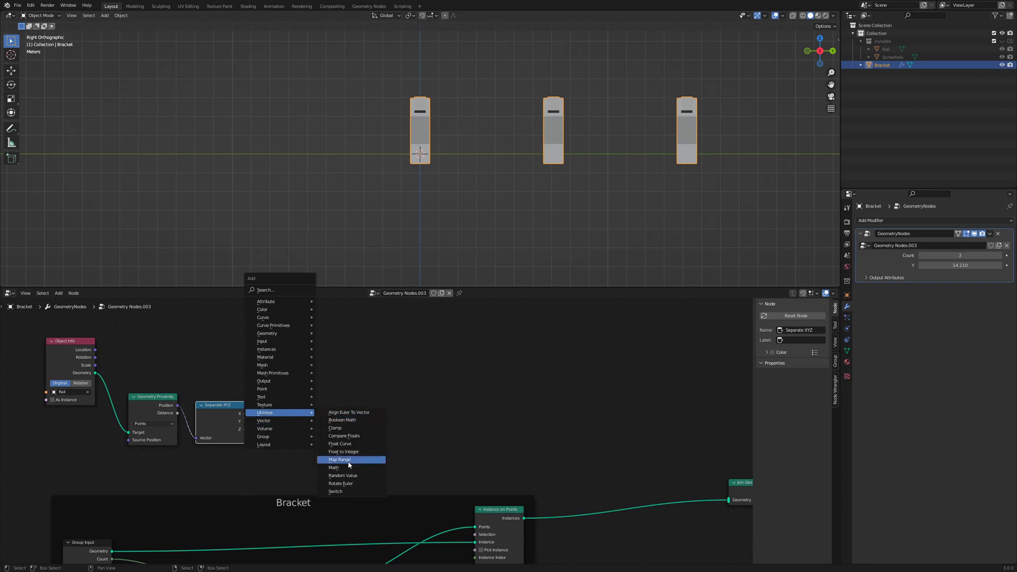
left_click(334, 468)
left_click(309, 418)
left_click(310, 419)
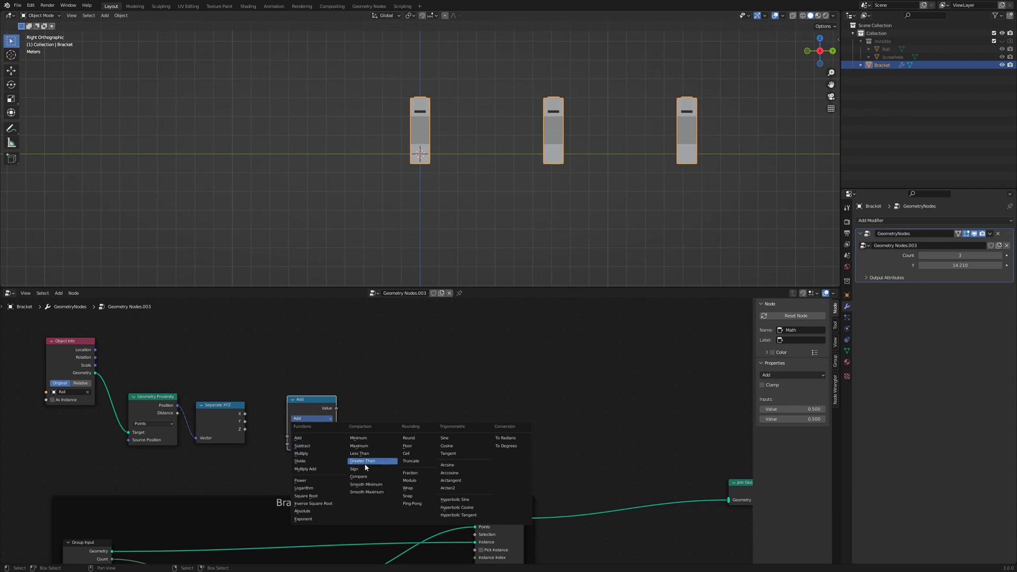
left_click(365, 463)
left_click_drag(244, 421, 287, 436)
left_click(315, 444)
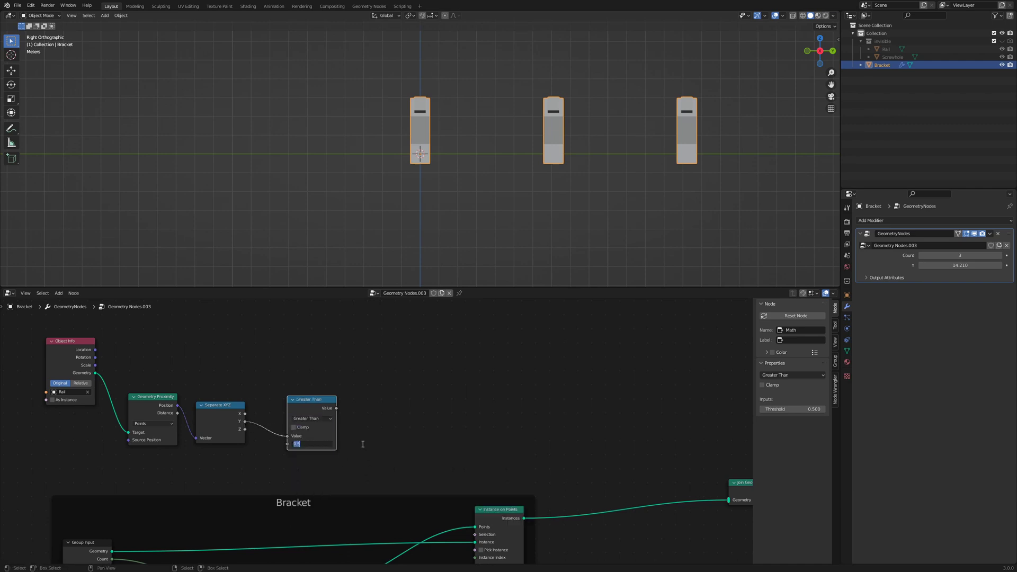
type("0")
key("Return")
key("shift+a")
mouse_move(367, 428)
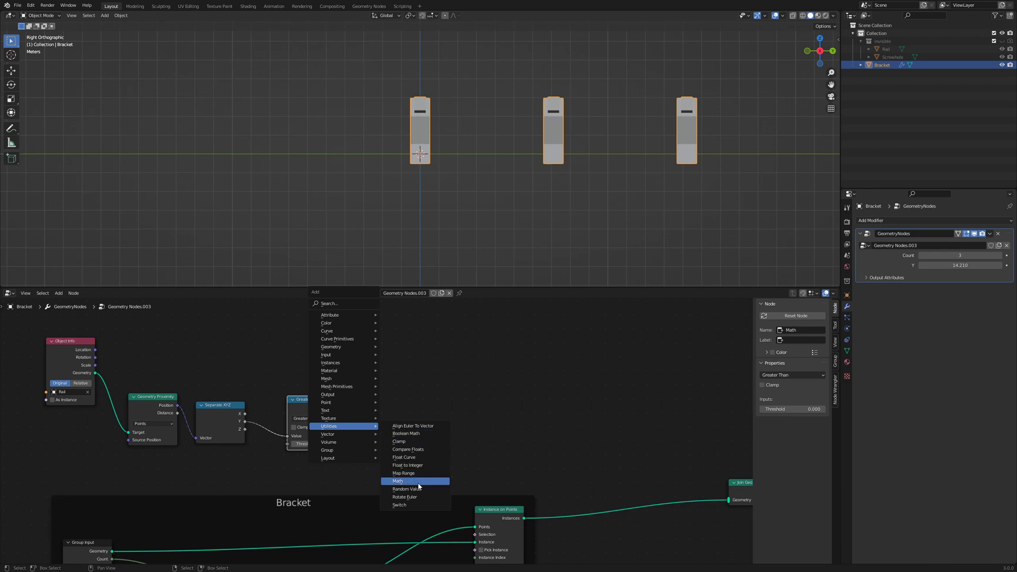
Add a Multiply Math node taking the Greater Than result and the group's Y input
left_click(397, 481)
left_click(392, 435)
left_click(393, 435)
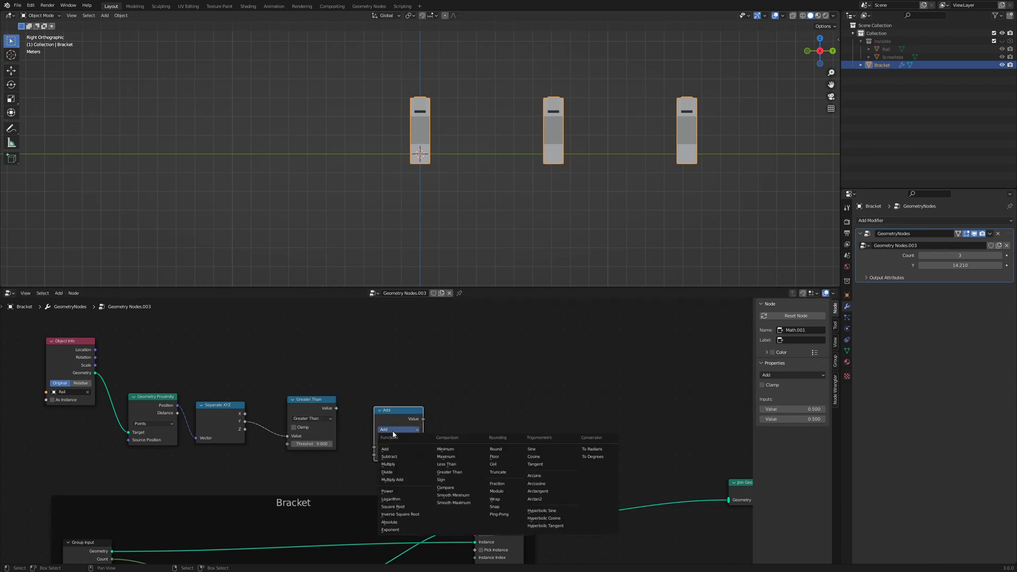
left_click(412, 466)
left_click_drag(336, 408, 374, 447)
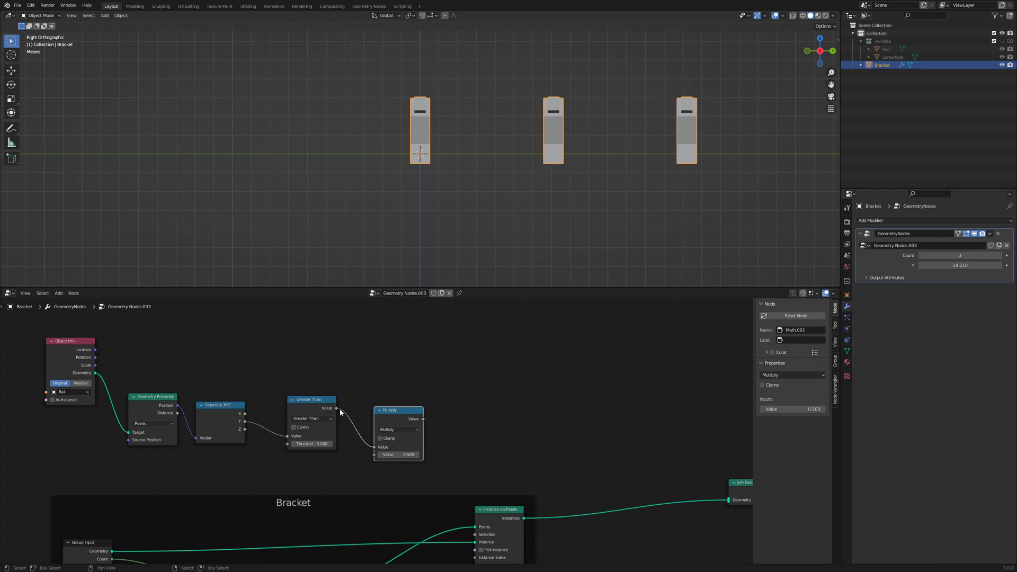
middle_click_drag(324, 460, 275, 411)
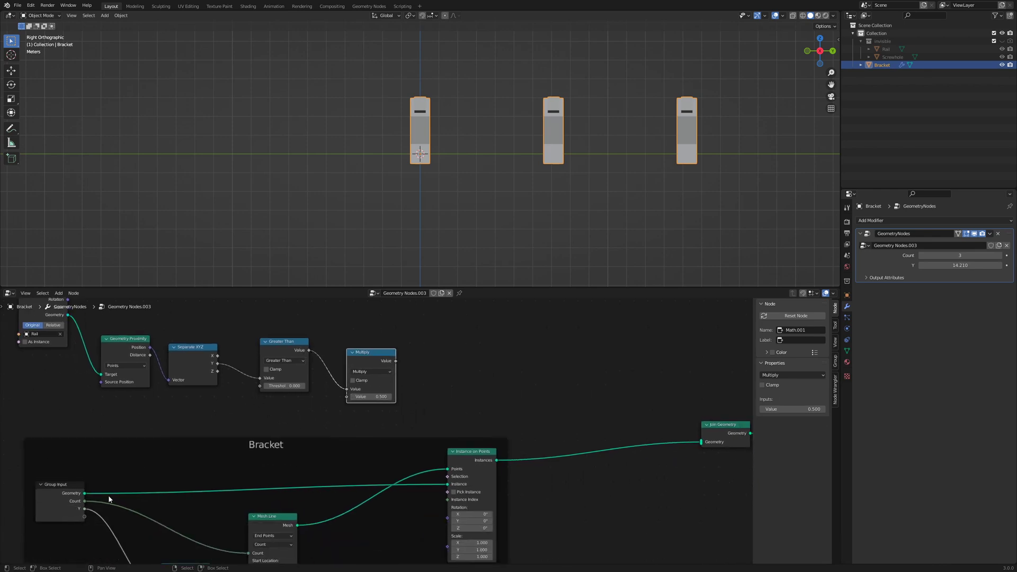
mouse_move(85, 512)
left_click_drag(85, 509, 108, 502)
left_click_drag(169, 477, 347, 397)
middle_click_drag(469, 369, 403, 397)
Duplicate Multiply as an Add node and link the rail's Y position into it
left_click(328, 385)
key("shift+d")
left_click(397, 385)
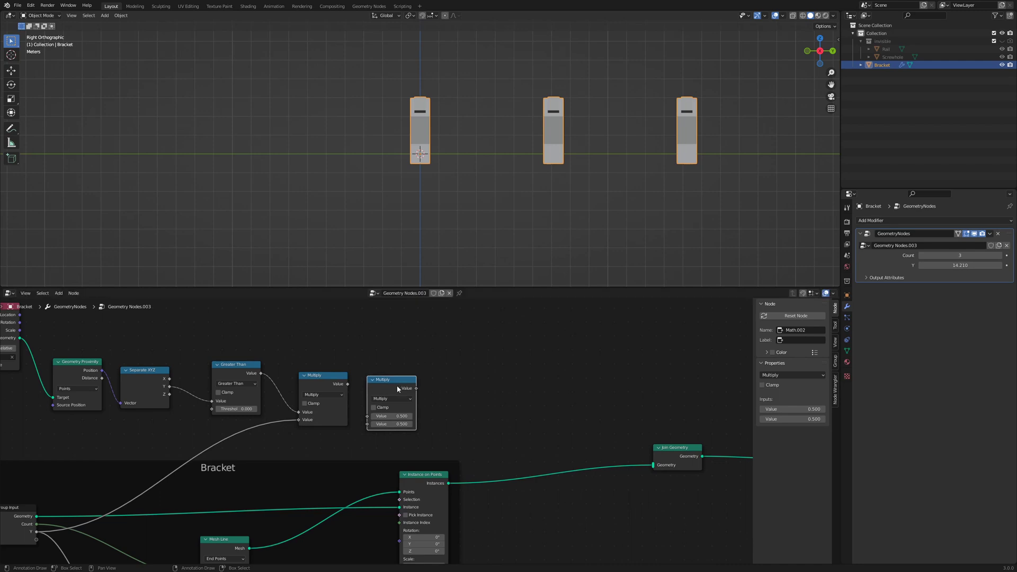
left_click(392, 399)
left_click(377, 417)
left_click_drag(314, 382, 367, 416)
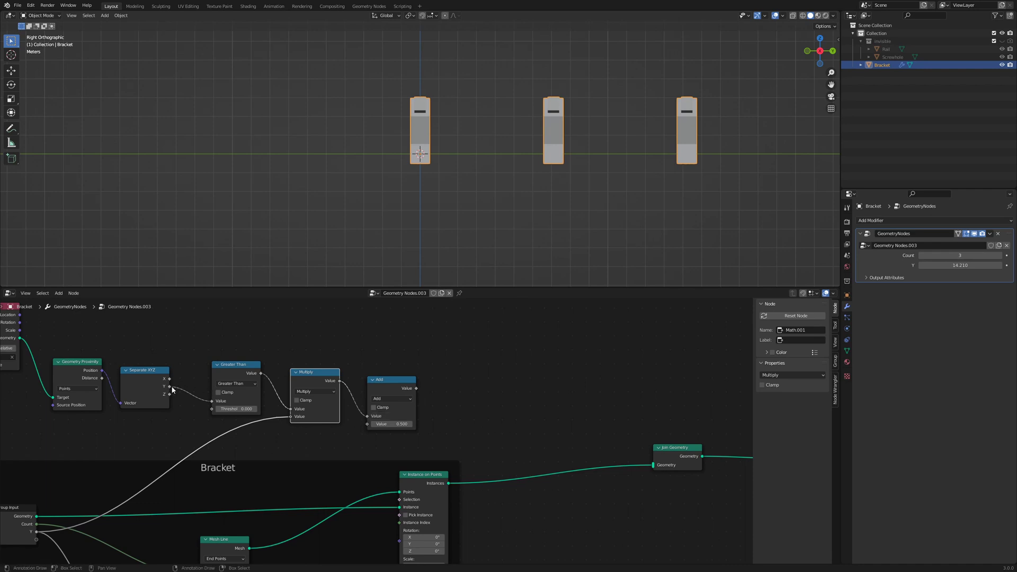
left_click_drag(170, 386, 371, 427)
Finish the Add inputs and combine X, the Add result and Z in a Combine XYZ node
middle_click_drag(460, 389, 431, 411)
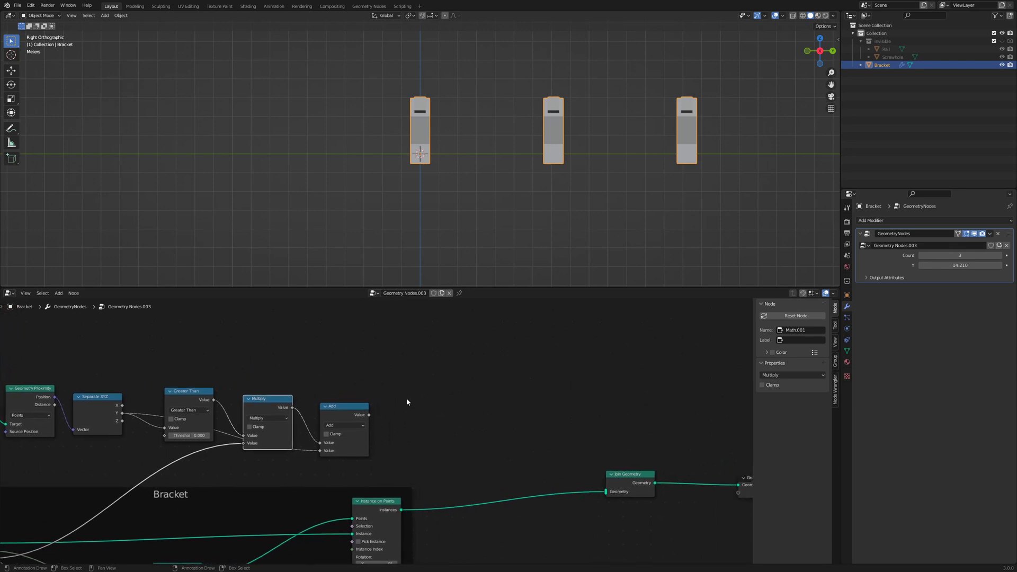
key("shift+a")
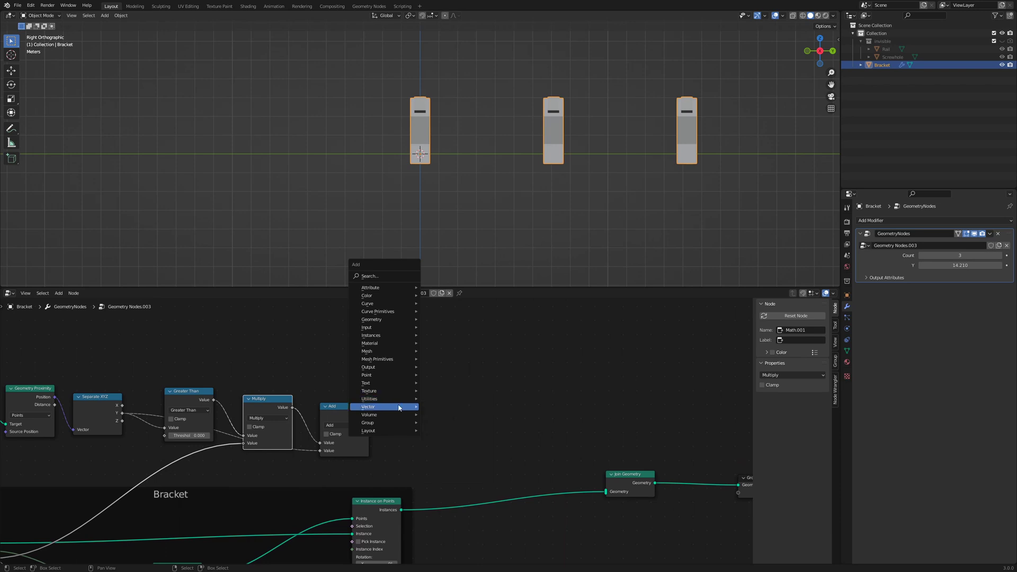
left_click(436, 408)
left_click(436, 408)
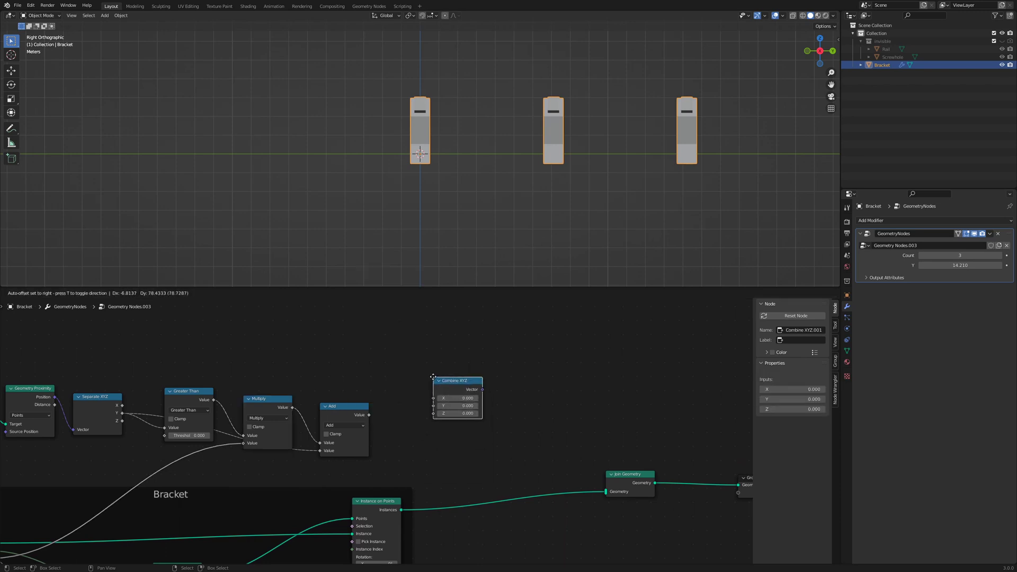
left_click_drag(369, 415, 428, 396)
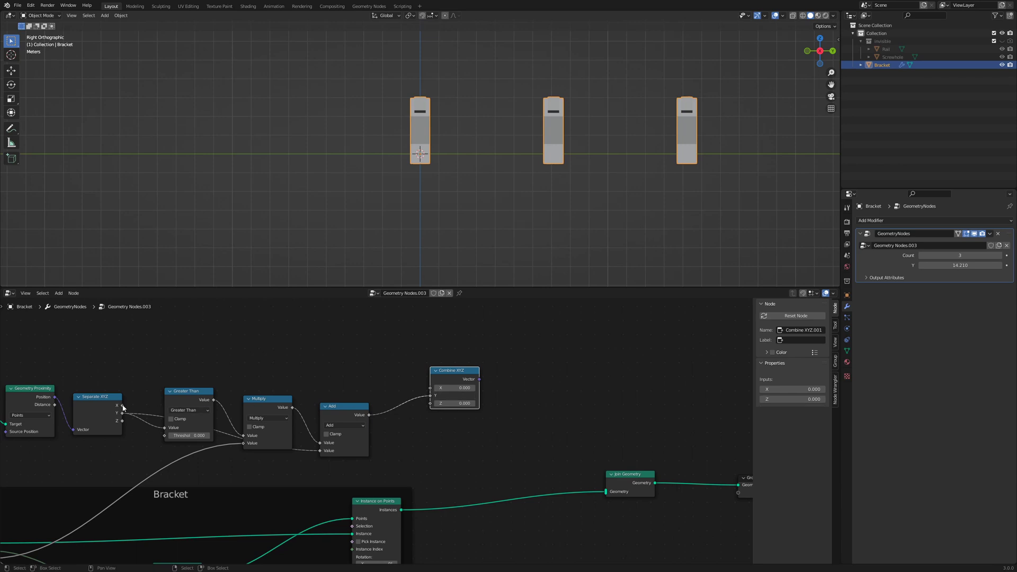
left_click_drag(123, 405, 430, 387)
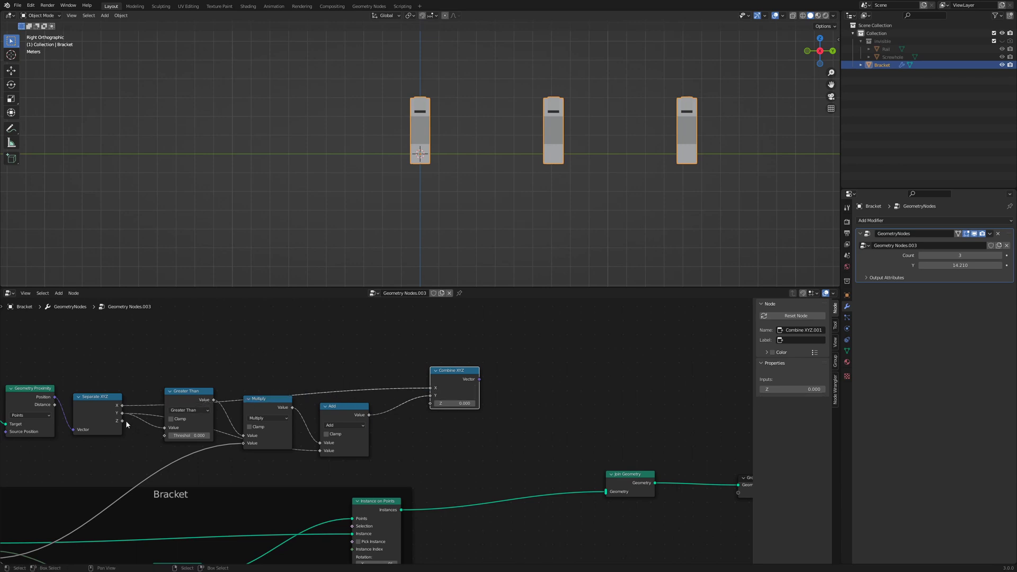
left_click_drag(127, 424, 370, 418)
left_click(118, 425)
left_click_drag(122, 421, 430, 404)
scroll(509, 374, "down", 2)
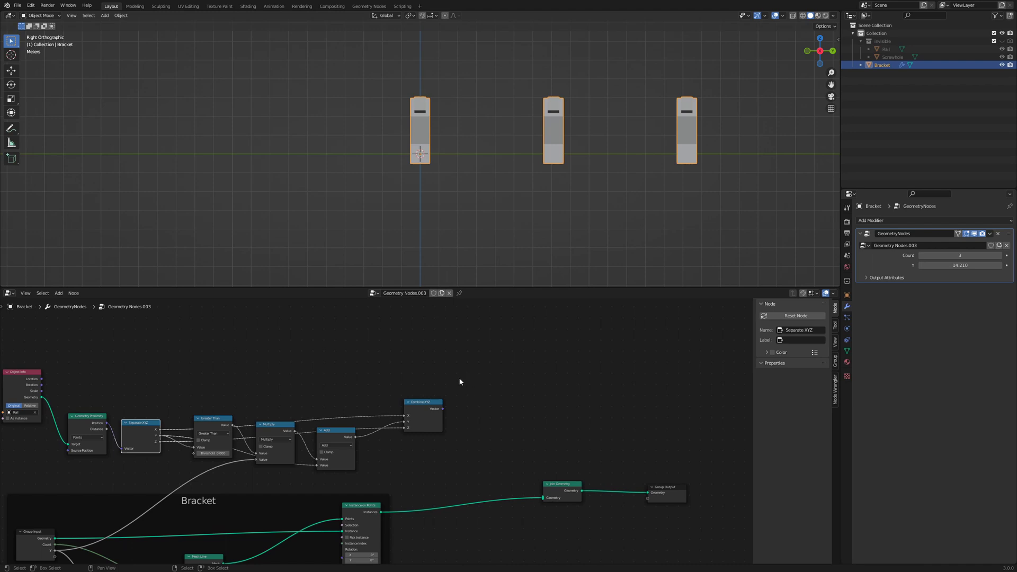
Add a Set Position node that takes Combine XYZ's vector as its Position
key("shift+a")
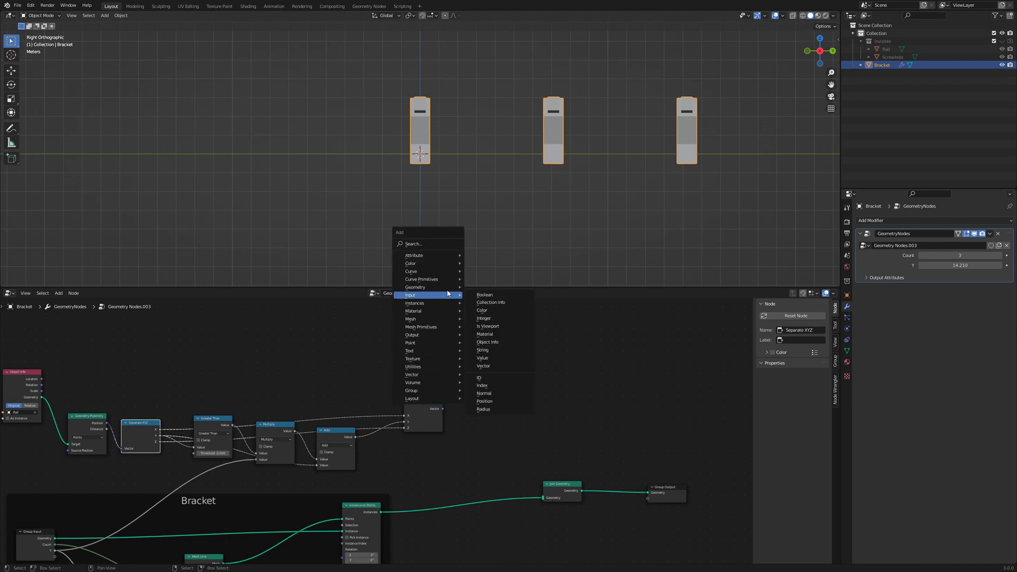
mouse_move(443, 287)
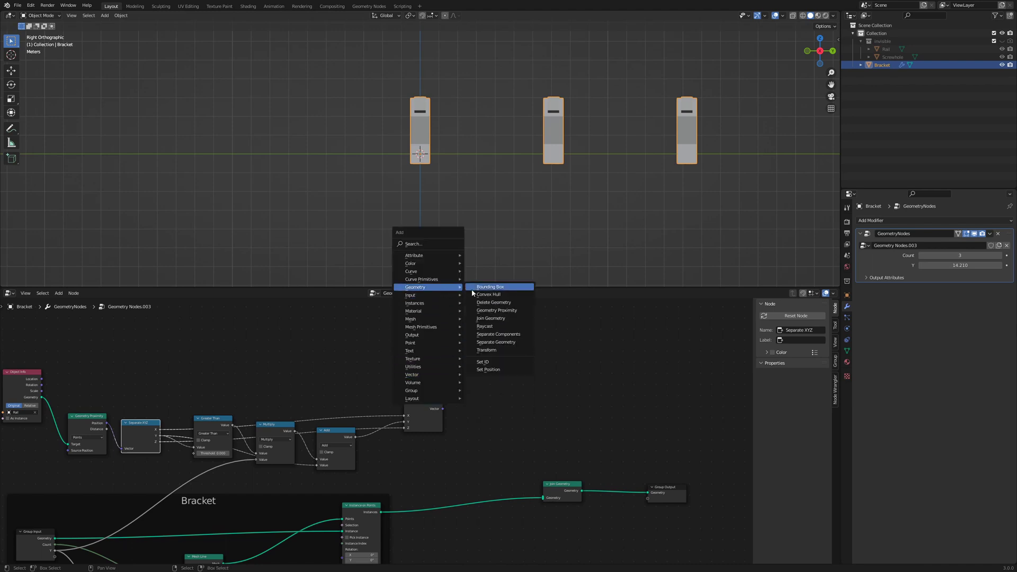
left_click(487, 362)
left_click(465, 348)
middle_click_drag(423, 370, 398, 404)
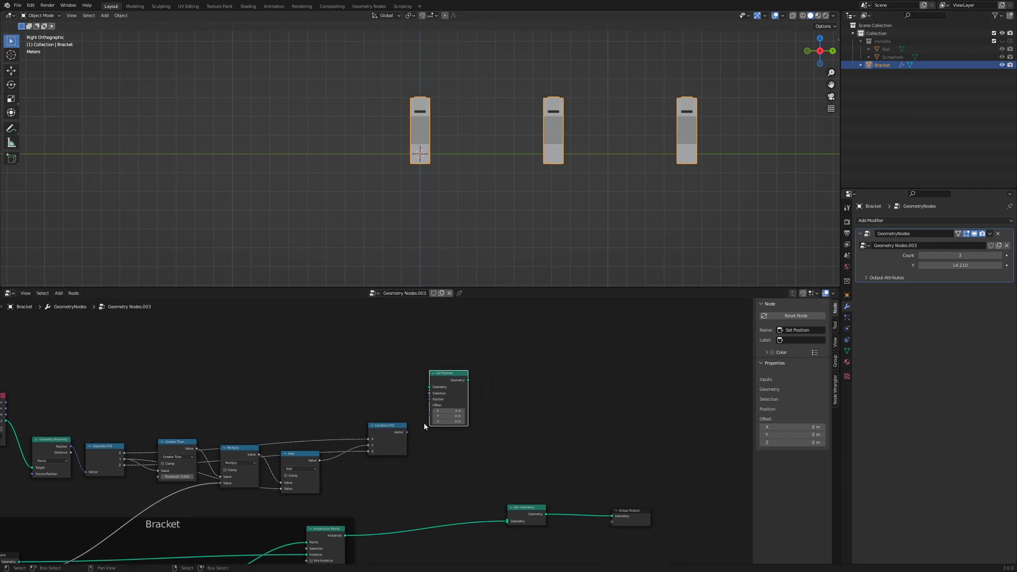
scroll(424, 426, "up", 2)
left_click_drag(415, 432, 445, 397)
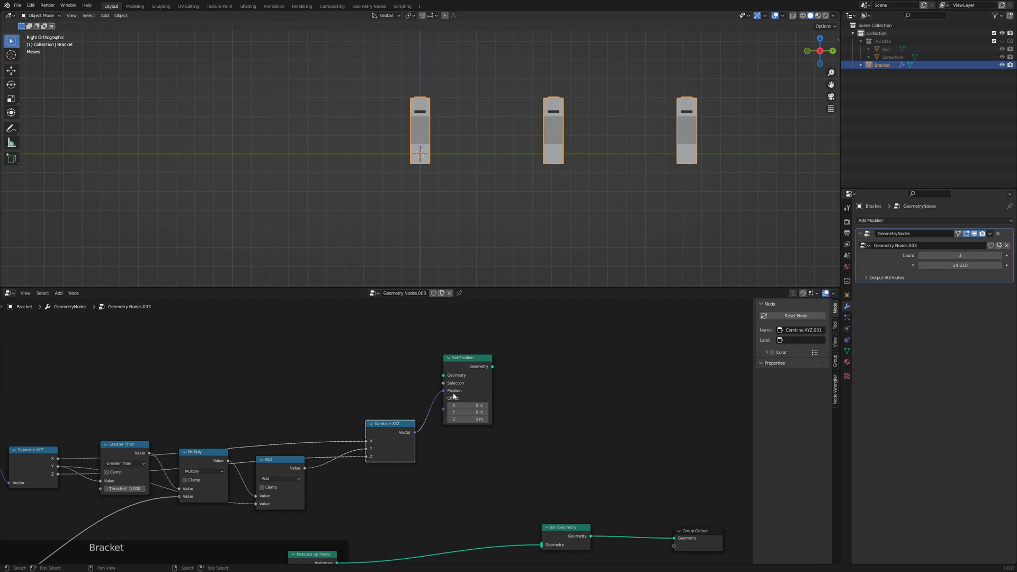
scroll(454, 396, "down", 2)
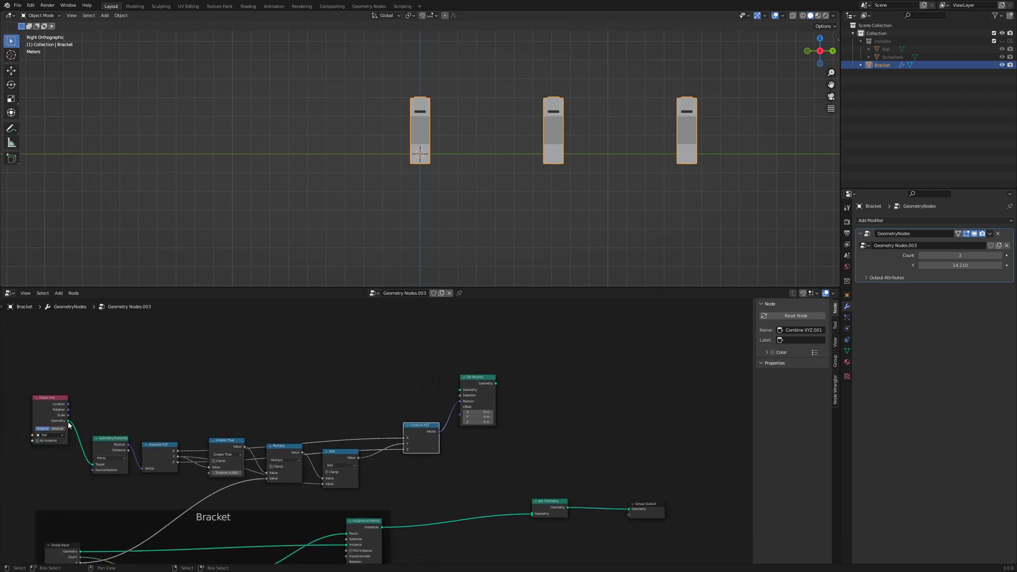
Route Object Info's rail geometry through Set Position into Join Geometry
left_click_drag(69, 420, 460, 391)
middle_click_drag(631, 420, 455, 414)
scroll(405, 388, "up", 1)
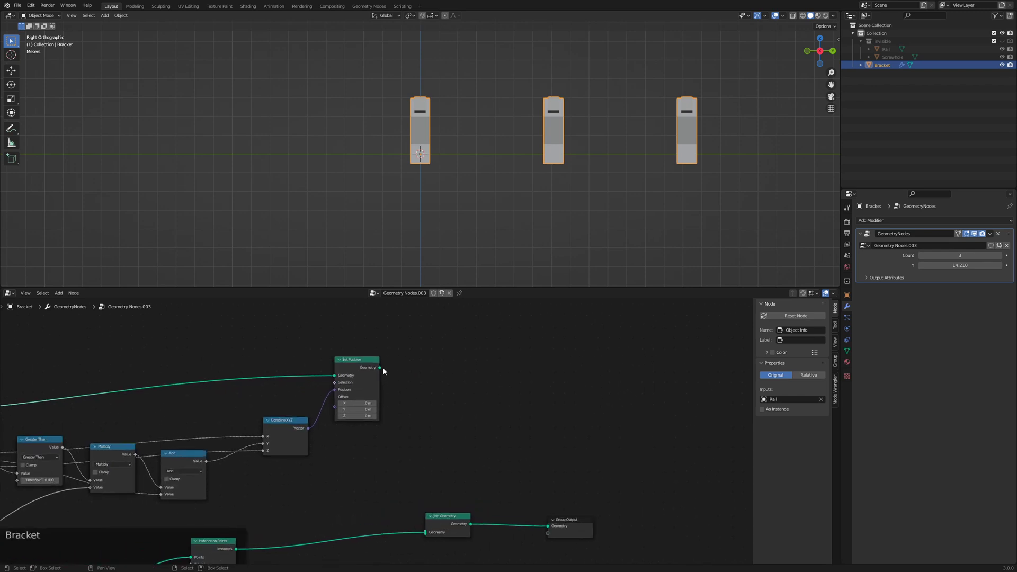
left_click_drag(380, 368, 425, 531)
Stretch the rail by raising the modifier's Y value to 20.460, then select the rail node chain
middle_click_drag(494, 181, 509, 197)
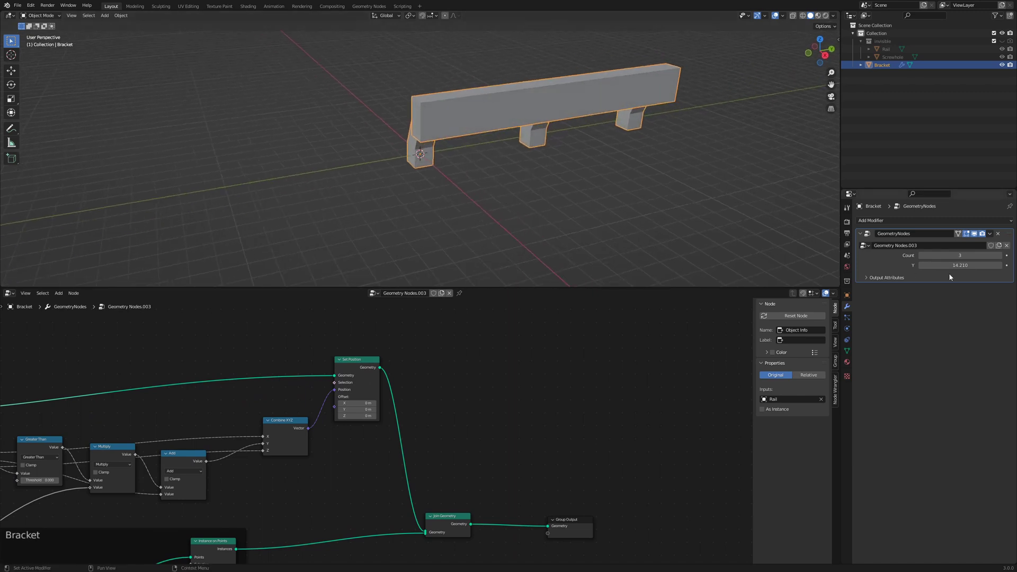
left_click_drag(948, 265, 979, 265)
middle_click_drag(730, 236, 667, 194)
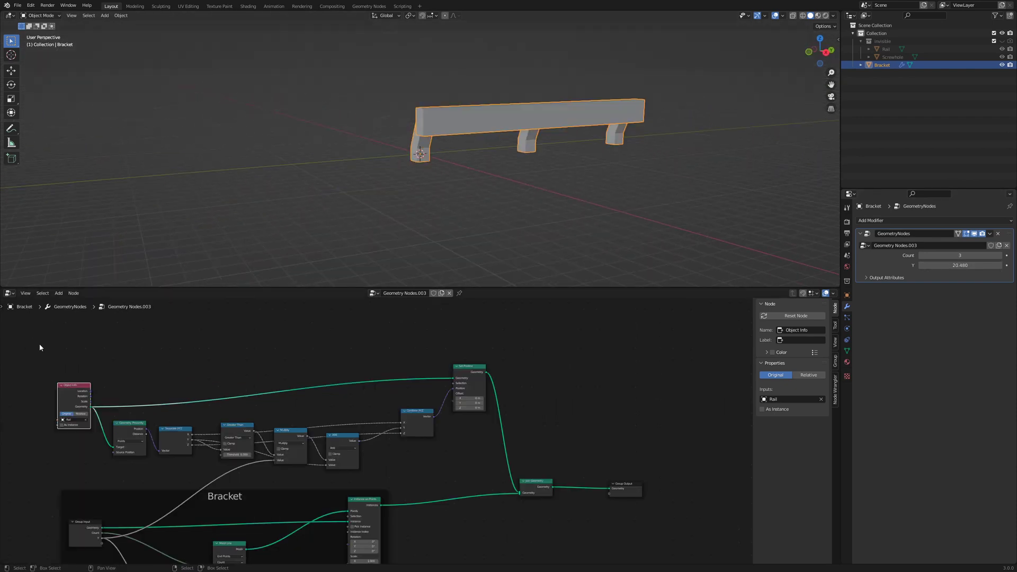
left_click_drag(26, 324, 517, 476)
Wrap the selected rail nodes in a frame labelled 'Rail' with label size 50
key("ctrl+j")
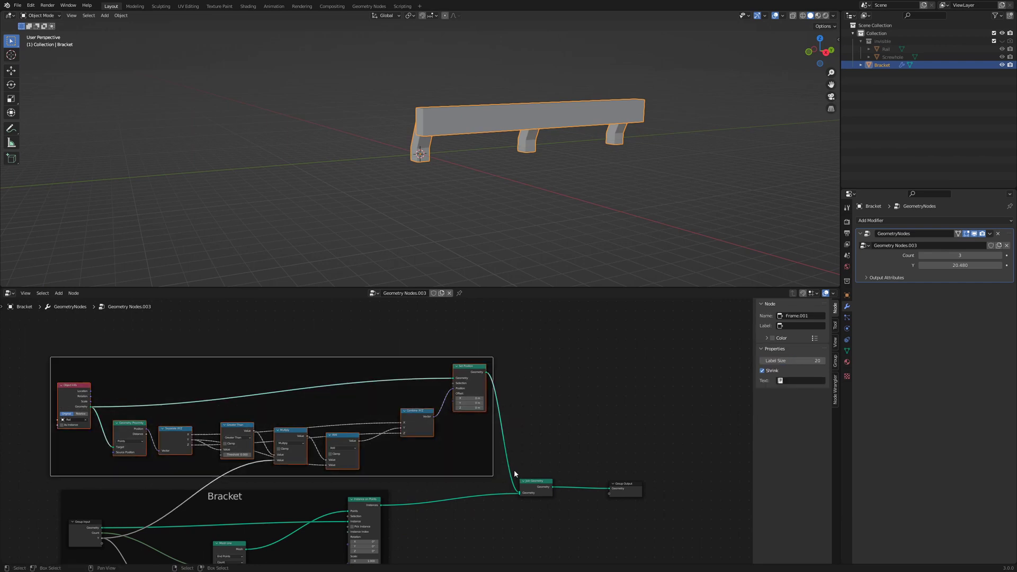
left_click(804, 326)
type("Rail")
key("Return")
left_click_drag(792, 361, 818, 360)
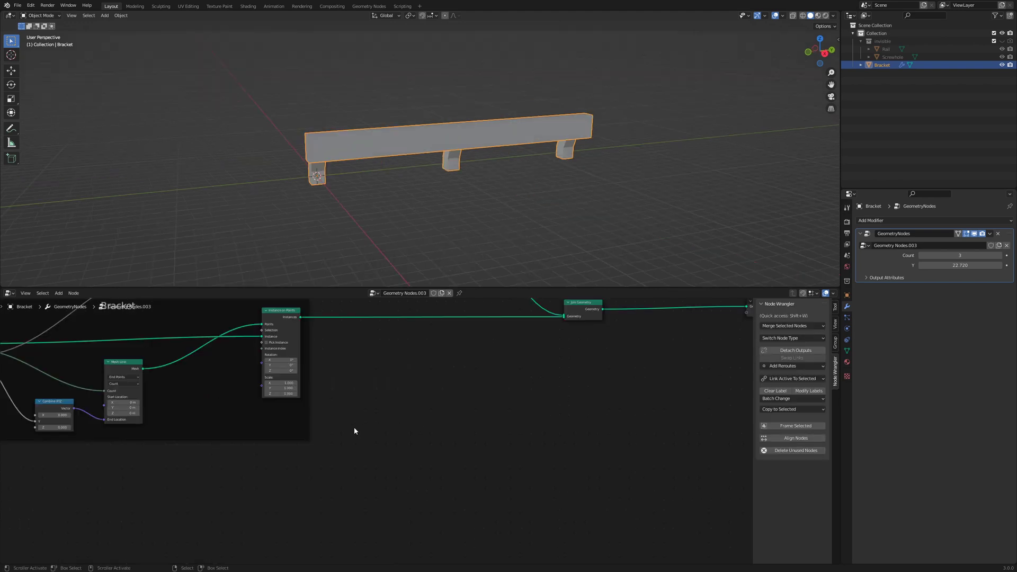
middle_click_drag(354, 427, 420, 415)
Add a second Instance on Points node
key("shift+a")
mouse_move(321, 454)
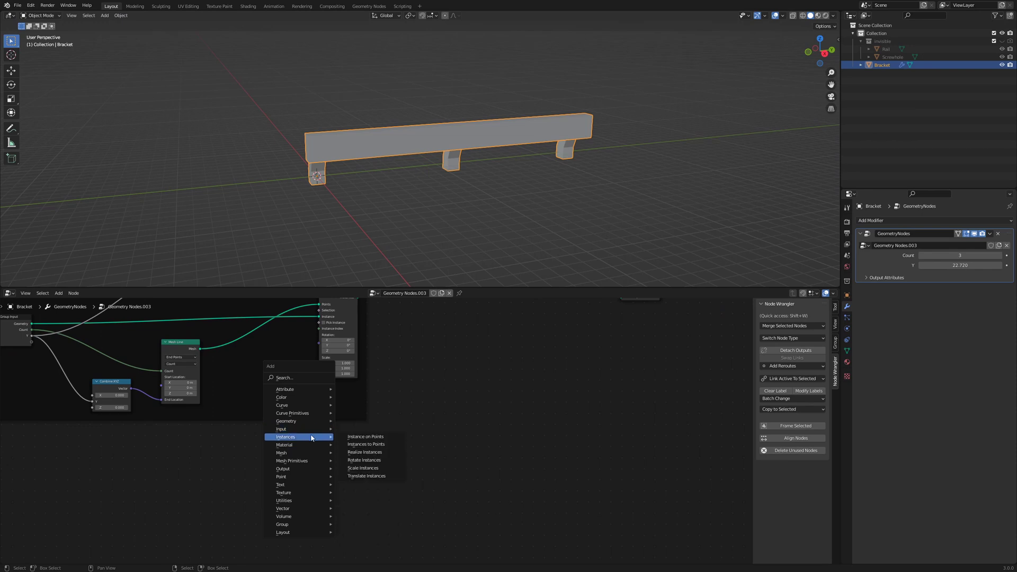
left_click(347, 438)
left_click(322, 439)
middle_click_drag(236, 412, 262, 405)
Add an Object Info node set to Screwhole and link its Geometry to the Instance input
key("shift+a")
mouse_move(190, 459)
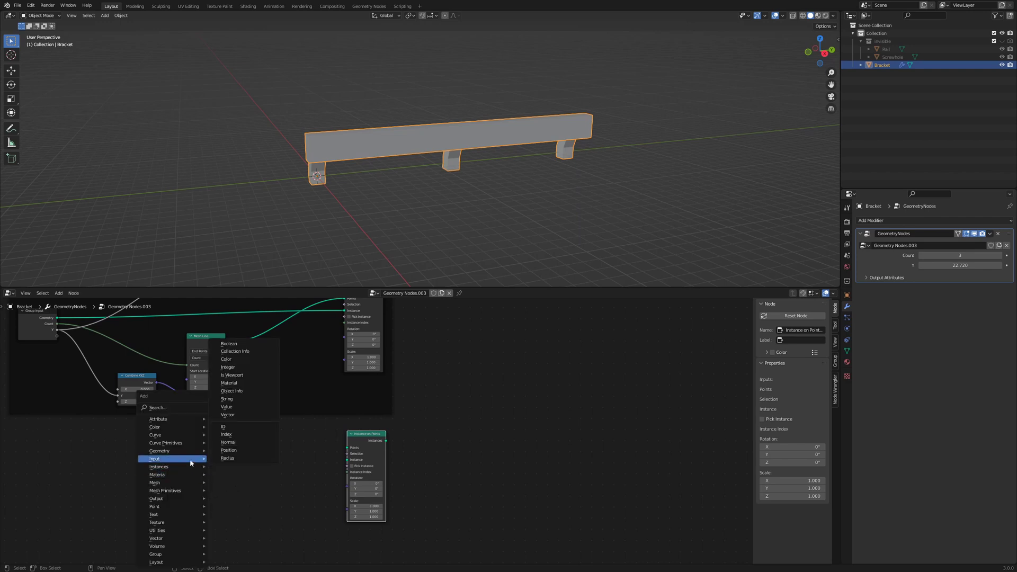
left_click(245, 392)
left_click(246, 463)
scroll(265, 455, "up", 2)
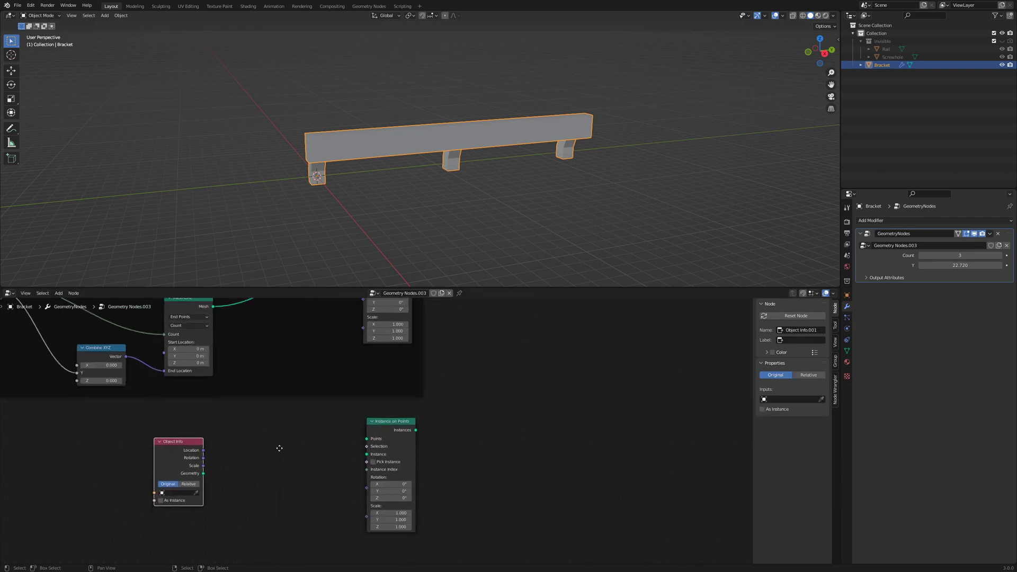
left_click(183, 493)
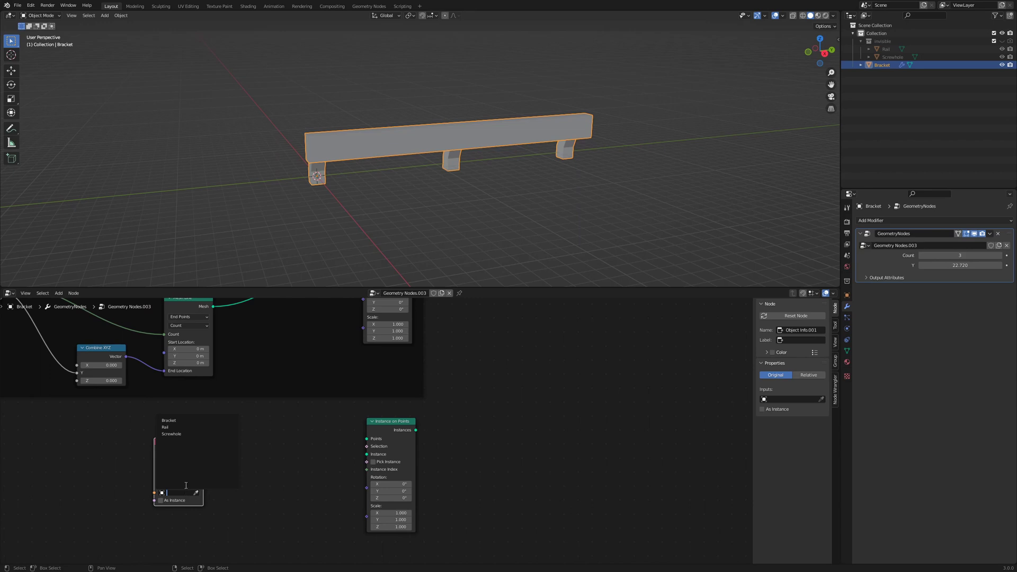
left_click(181, 434)
left_click_drag(204, 476, 367, 453)
left_click_drag(176, 453, 202, 454)
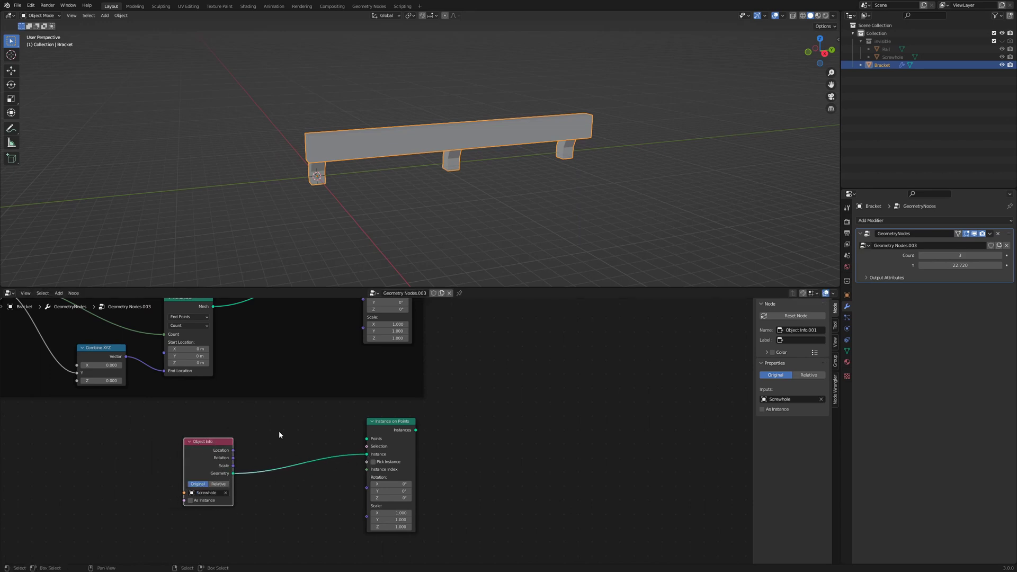
Feed the Mesh Line points into the new Instance on Points and unlink the rail from Join Geometry
middle_click_drag(233, 353, 218, 371)
left_click_drag(199, 324, 350, 456)
scroll(526, 411, "down", 2)
middle_click_drag(526, 411, 390, 518)
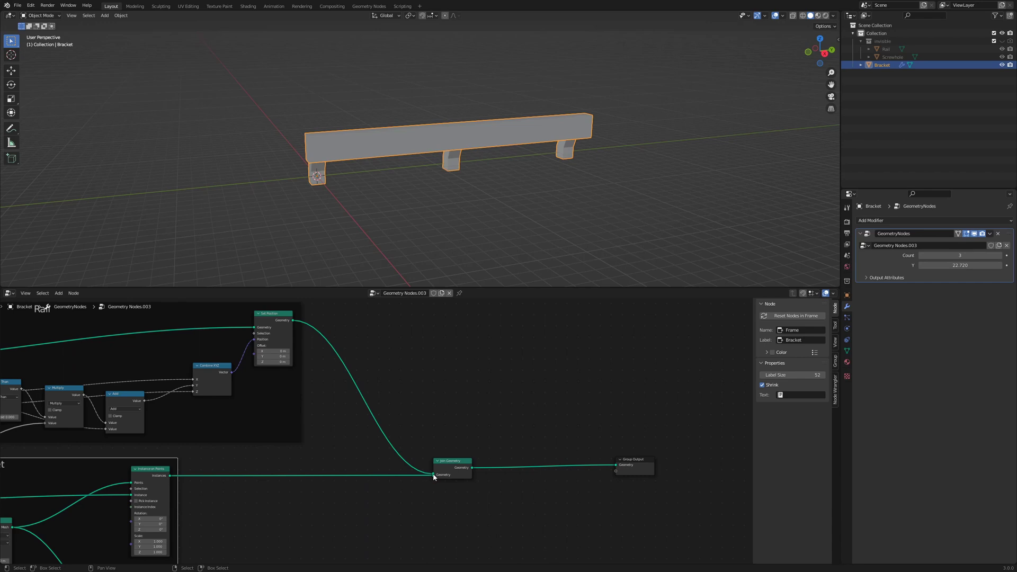
left_click_drag(433, 477, 369, 415)
Add a Difference Mesh Boolean node with the repositioned rail as Mesh 1
key("shift+a")
mouse_move(368, 416)
mouse_move(350, 441)
left_click(405, 438)
left_click(386, 395)
scroll(370, 427, "up", 1)
middle_click_drag(340, 362, 321, 377)
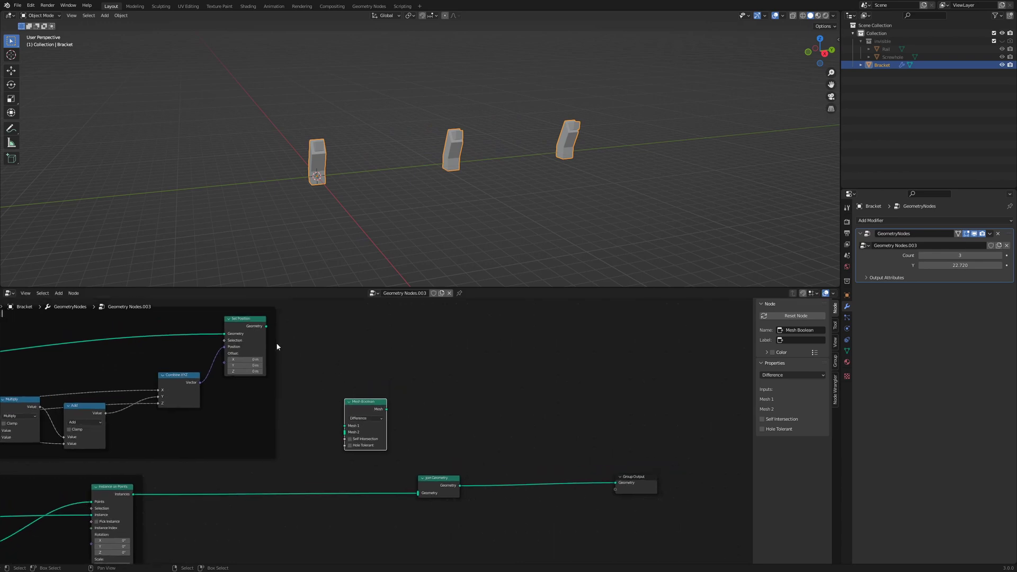
left_click_drag(268, 327, 343, 427)
scroll(275, 434, "down", 5, "shift")
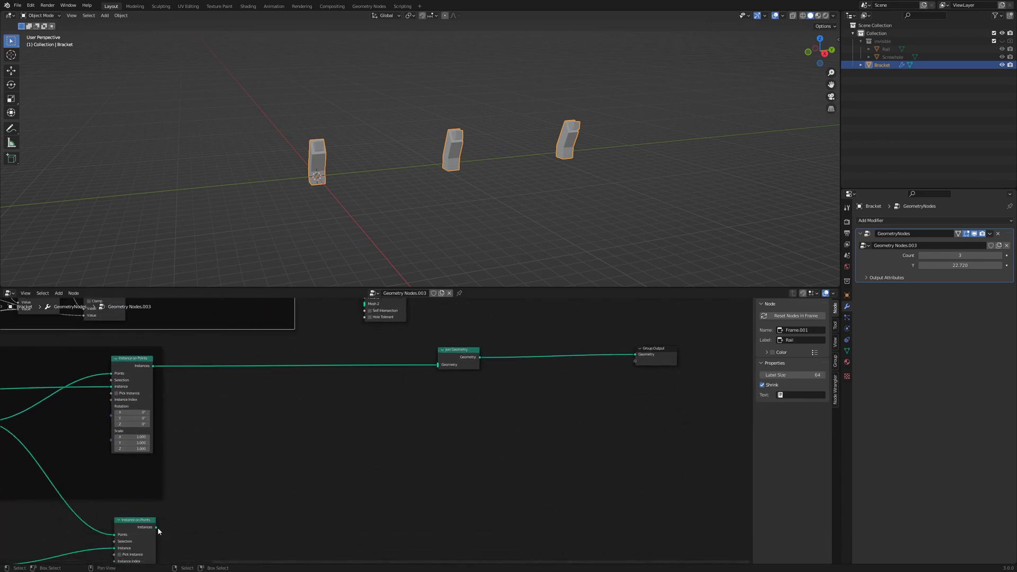
Link the screwhole instances to Mesh 2 and send the Boolean's mesh into Join Geometry
left_click_drag(156, 527, 364, 310)
key("Escape")
left_click_drag(156, 529, 365, 339)
scroll(456, 345, "up", 1)
middle_click_drag(456, 344, 404, 408)
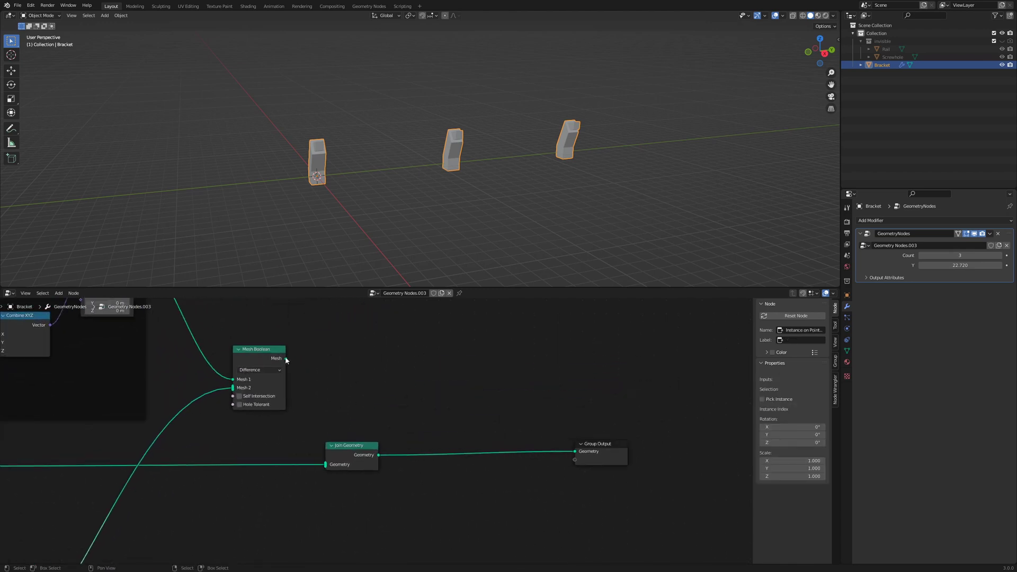
left_click_drag(286, 359, 325, 465)
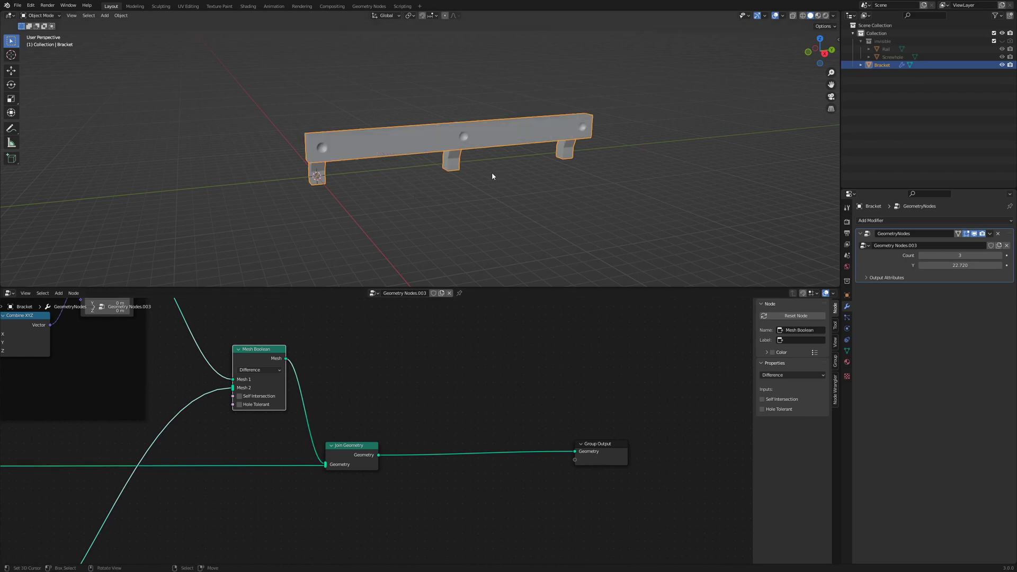
Inspect the rail's three screw holes from different angles and show its mesh data properties
middle_click_drag(492, 172, 466, 169)
scroll(440, 176, "up", 3)
left_click(847, 351)
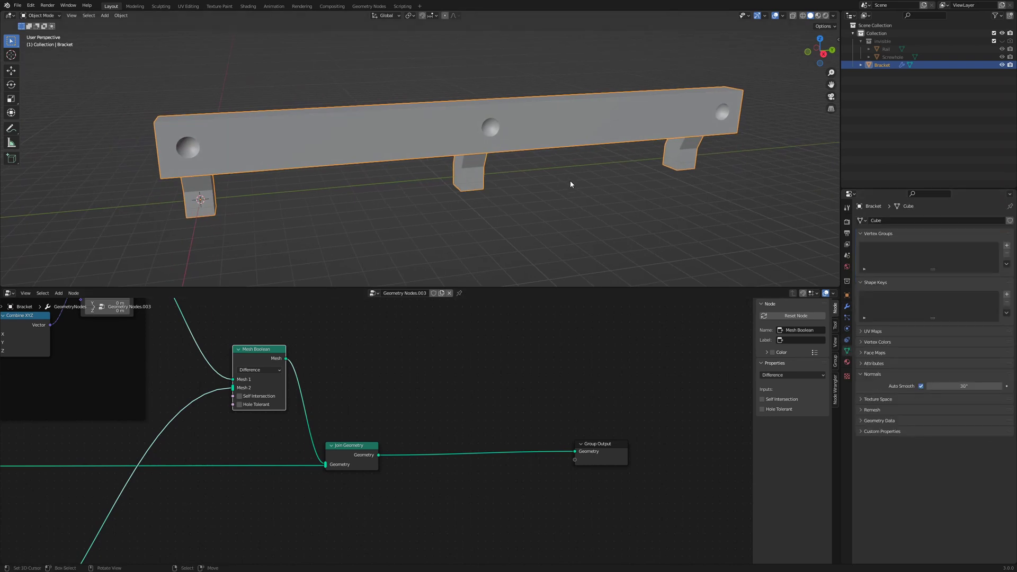
middle_click_drag(570, 183, 431, 138)
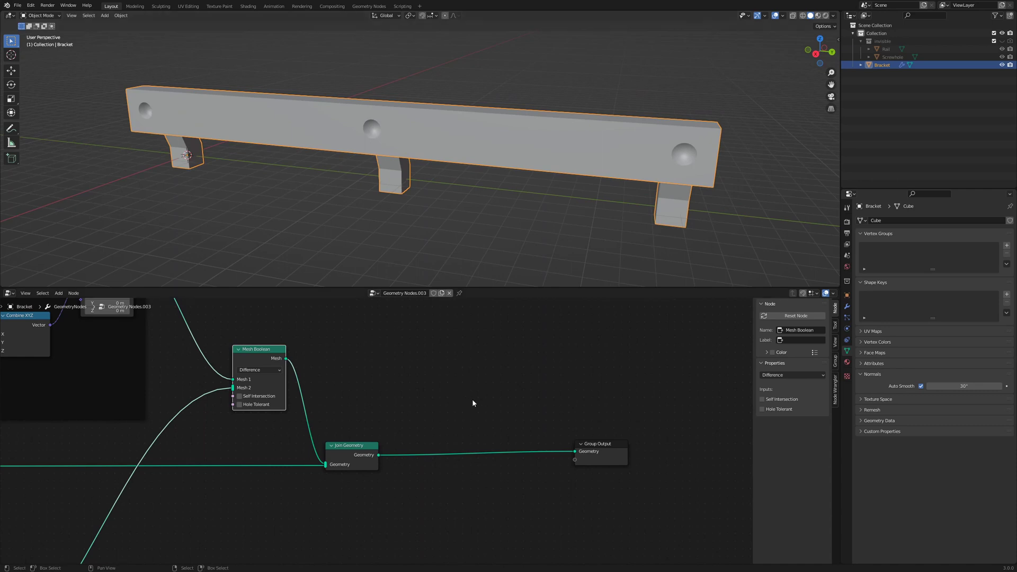
Drop a Split Edges node onto the Join Geometry–Group Output link
key("shift+a")
mouse_move(413, 393)
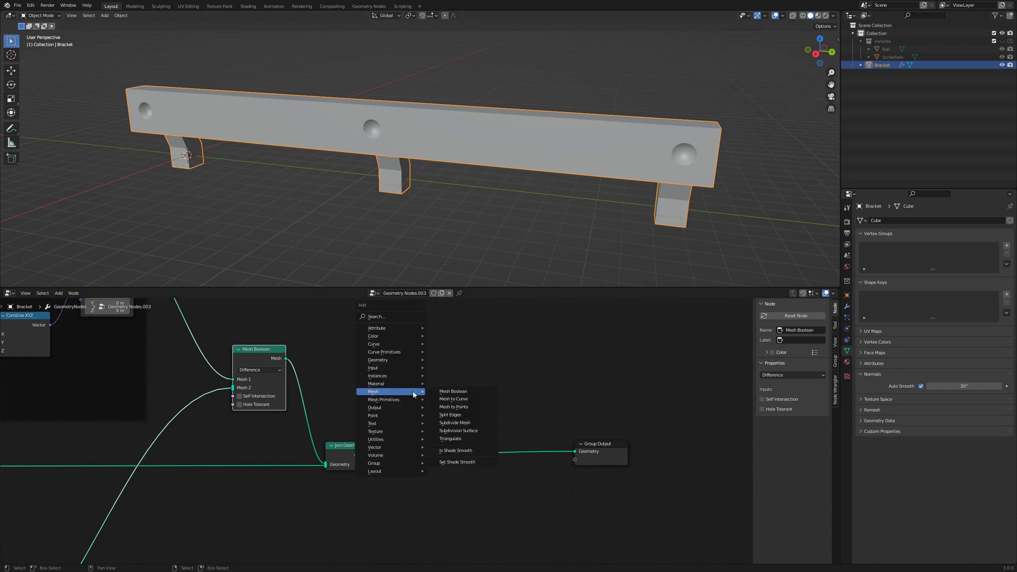
left_click(475, 419)
left_click(473, 444)
middle_click_drag(369, 211, 399, 195)
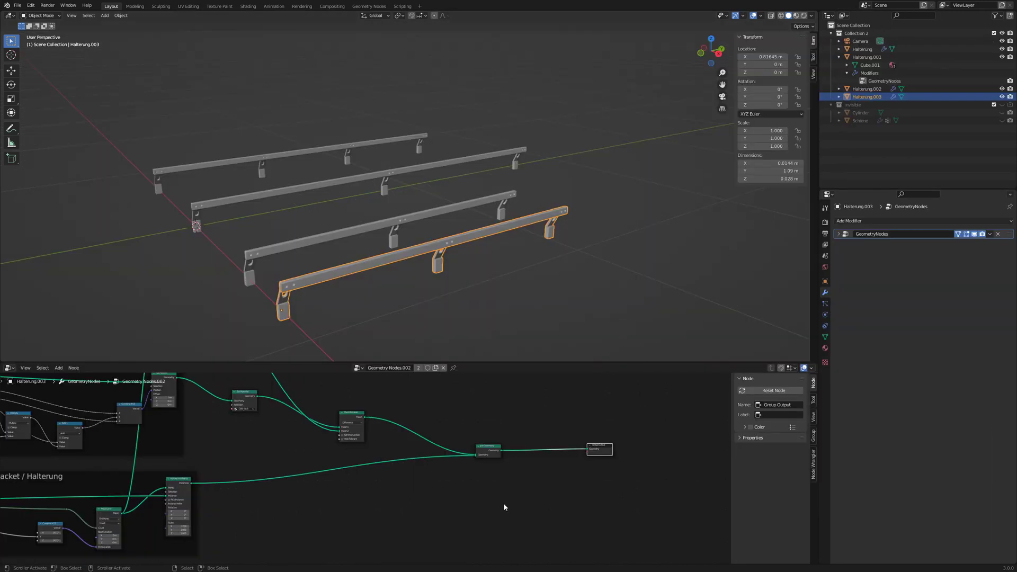
middle_click_drag(537, 334, 608, 332)
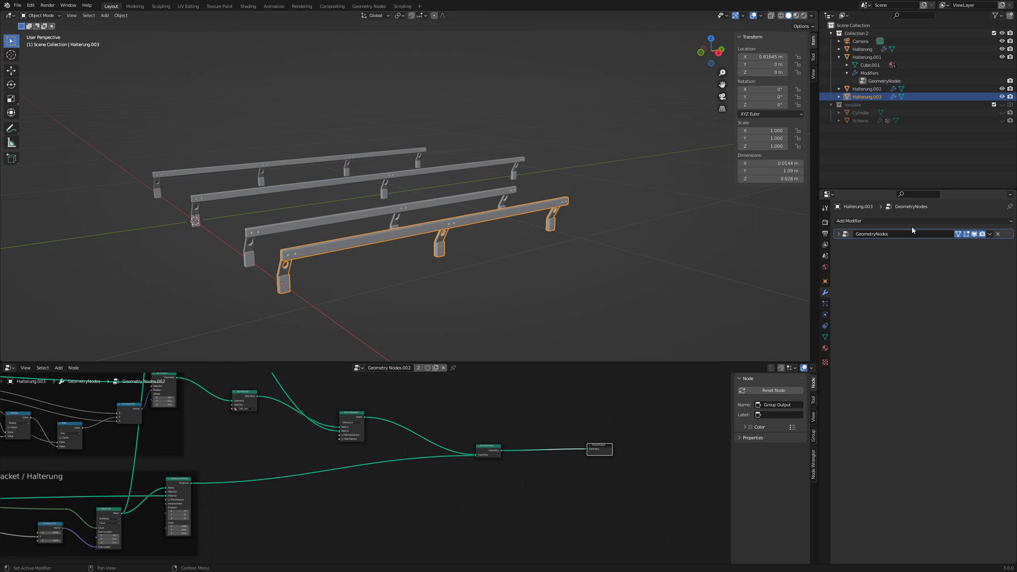
middle_click_drag(472, 304, 478, 306)
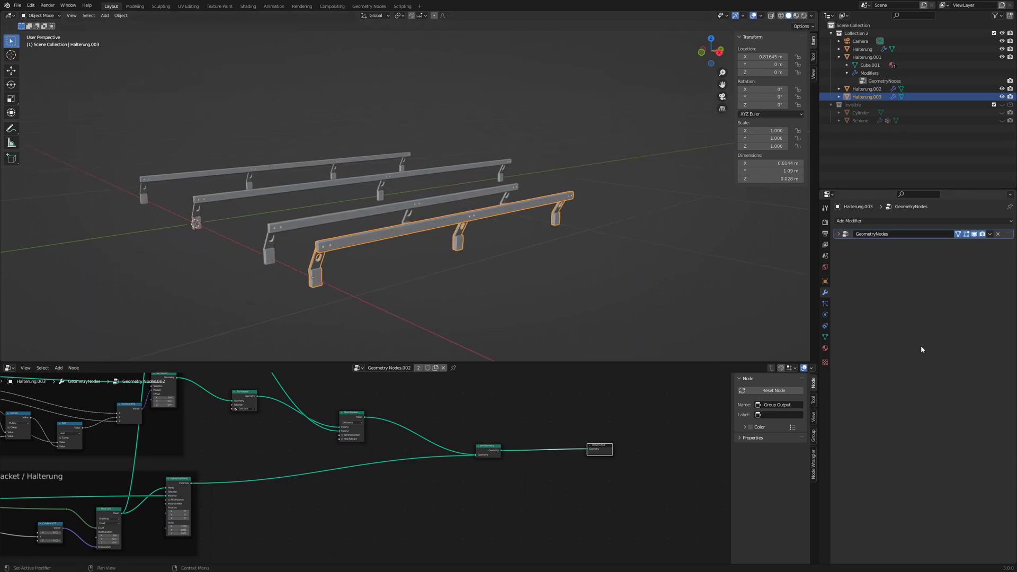
left_click(989, 235)
key("ctrl+x")
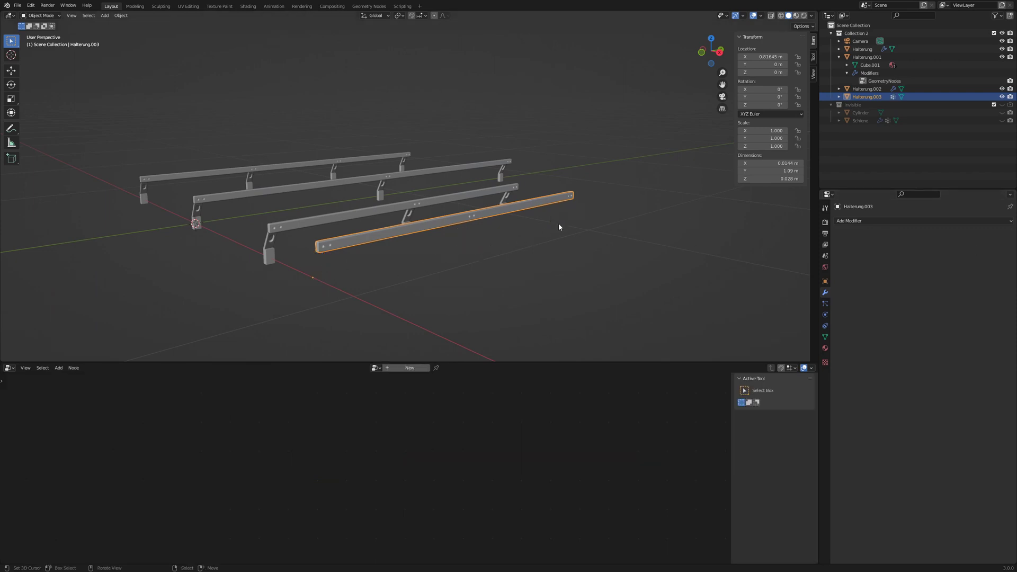
key("ctrl+z")
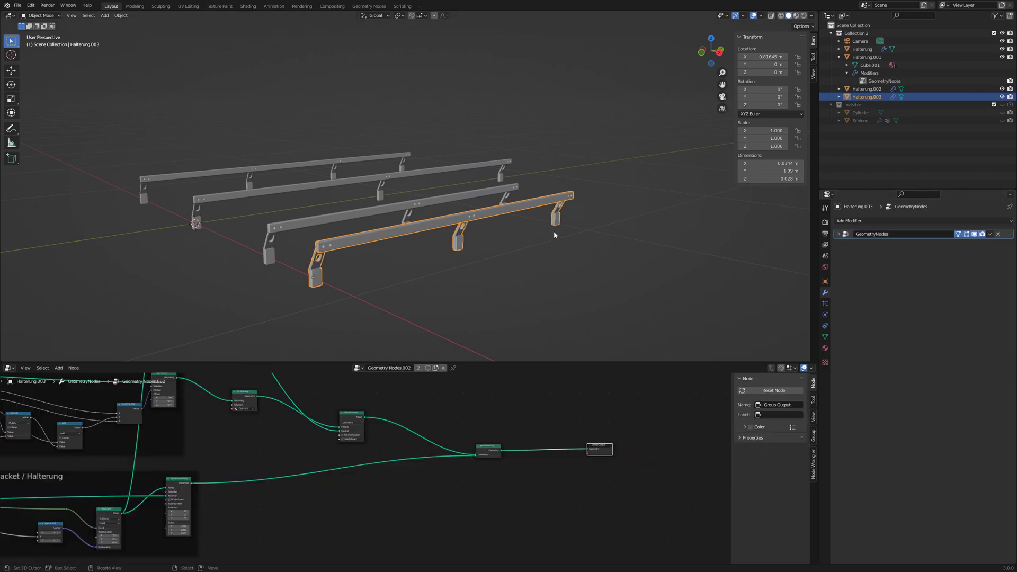
middle_click_drag(484, 262, 481, 260)
middle_click_drag(539, 421, 495, 413)
Insert a Realize Instances node on the link into Group Output
key("shift+a")
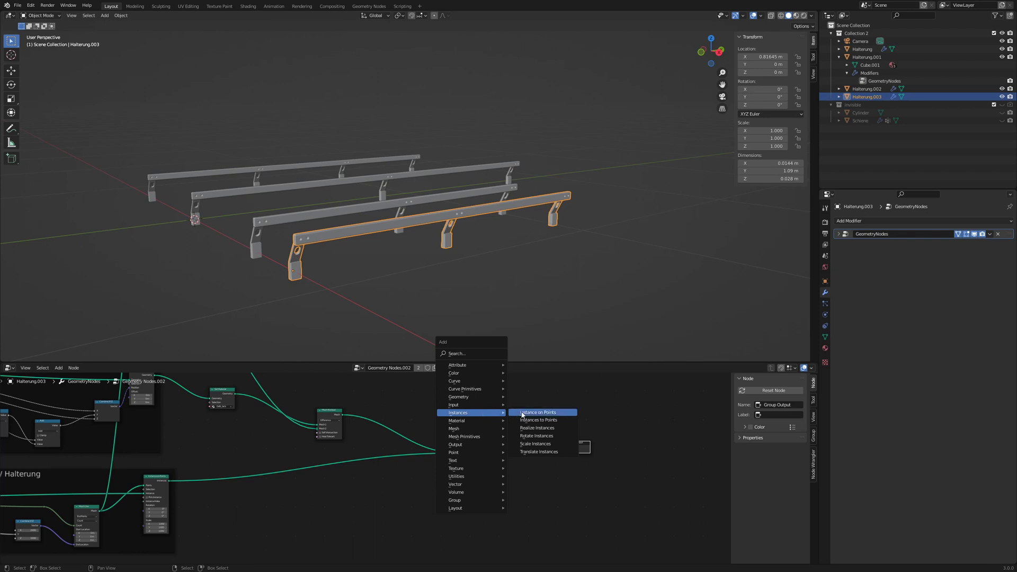
left_click(538, 428)
left_click(510, 441)
Apply the GeometryNodes modifier to Halterung.003 so the handrail becomes plain mesh
scroll(181, 499, "up", 3)
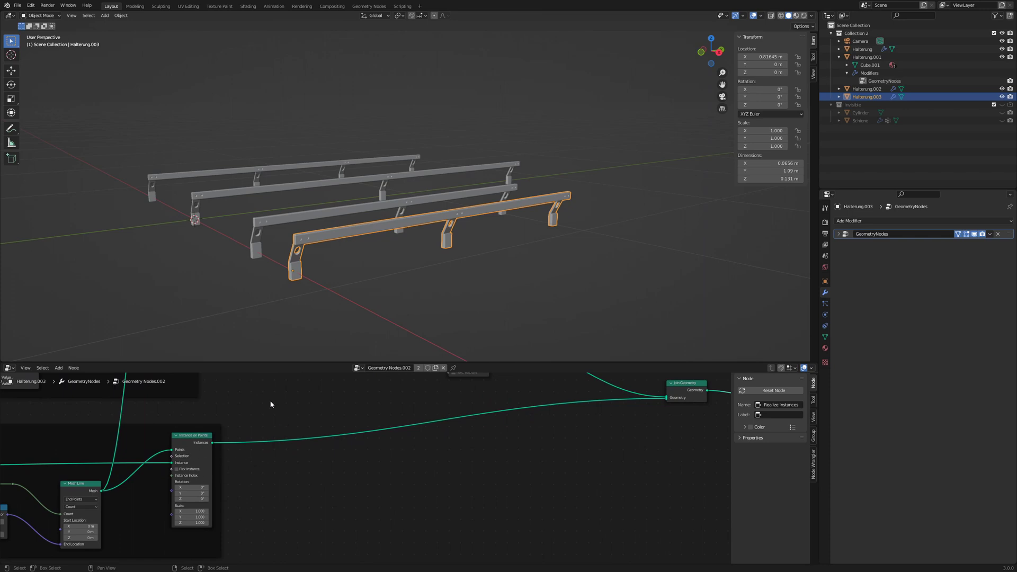
scroll(506, 475, "down", 3)
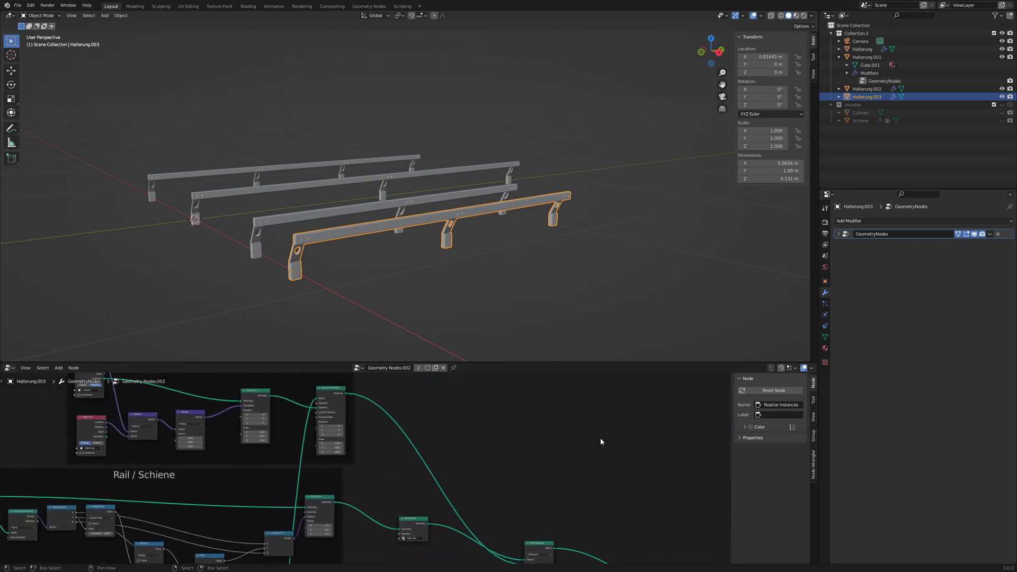
middle_click_drag(601, 441, 314, 322)
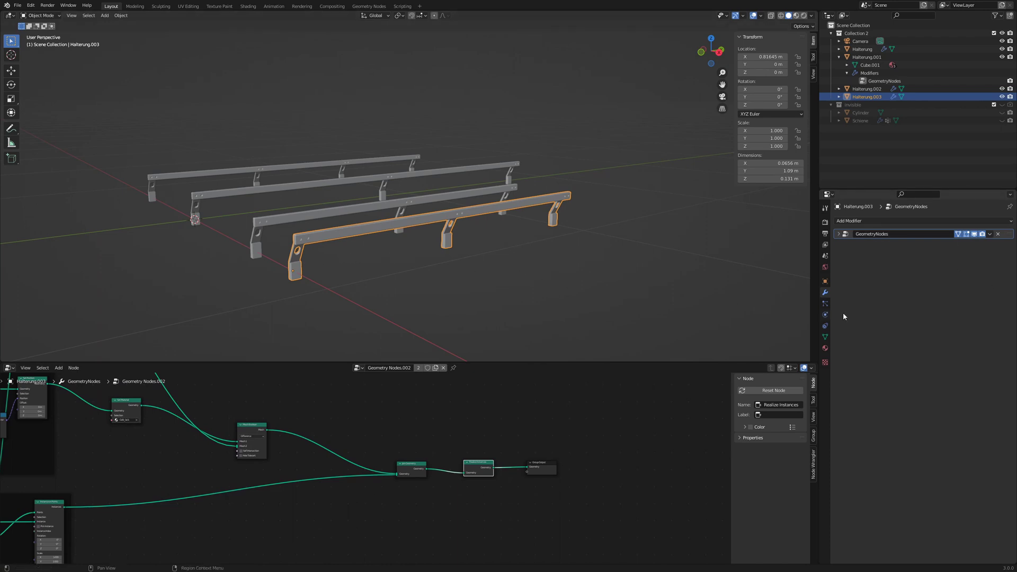
left_click(990, 234)
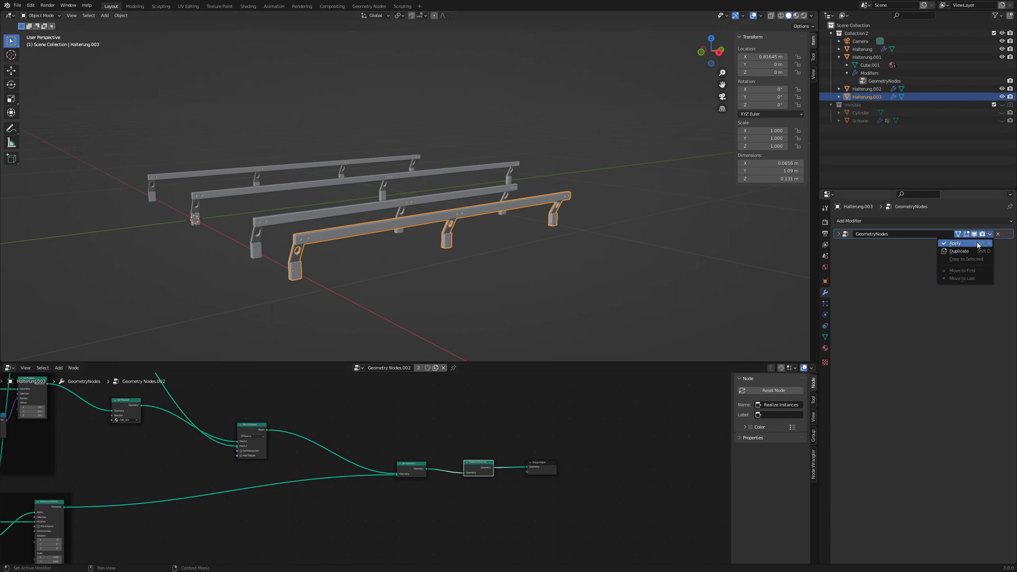
left_click(958, 241)
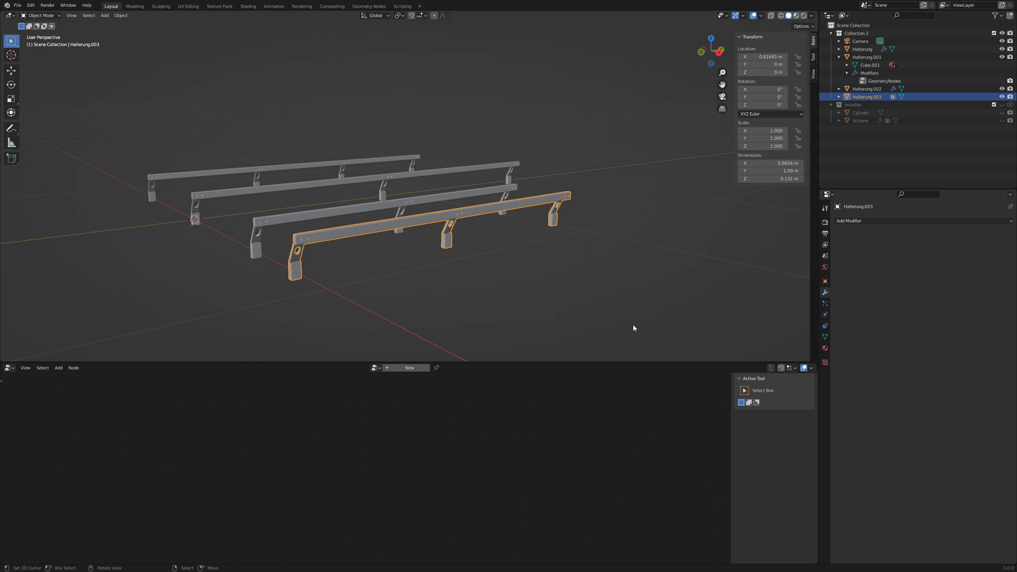